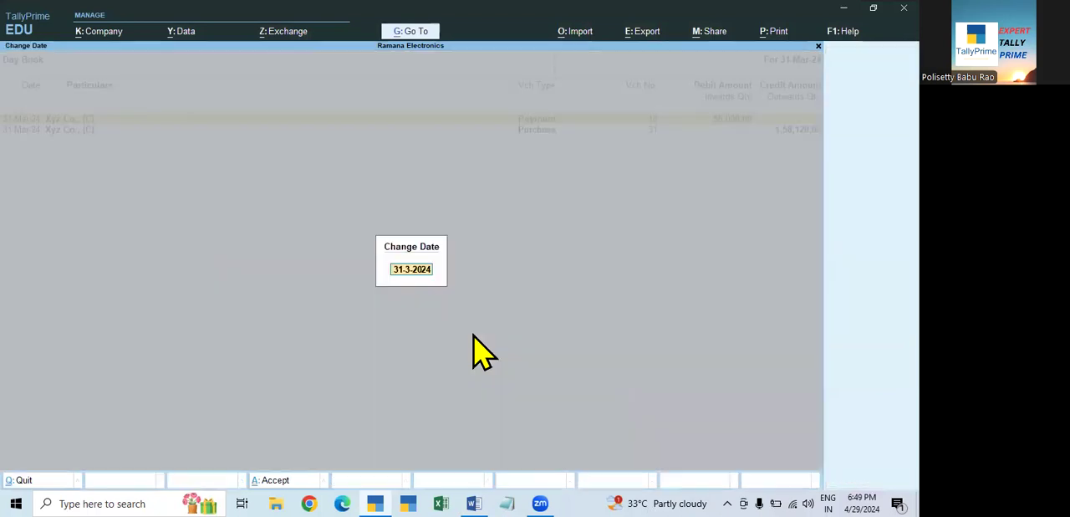
- Examine the Day Book entries from 1-Apr-23 to 31-Mar-24, from the first voucher to the last, and leave the report
key("Return")
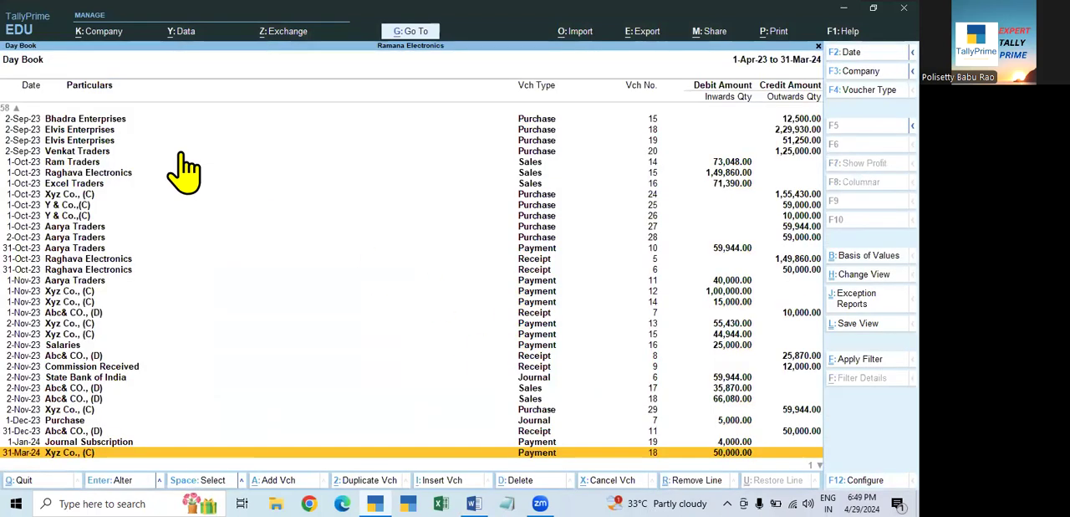
key("Up")
key("Up")
key("Up")
key("Up")
key("Up")
key("Up")
key("Up")
key("Up")
key("Up")
key("Up")
key("Up")
key("Up")
key("Up")
key("Home")
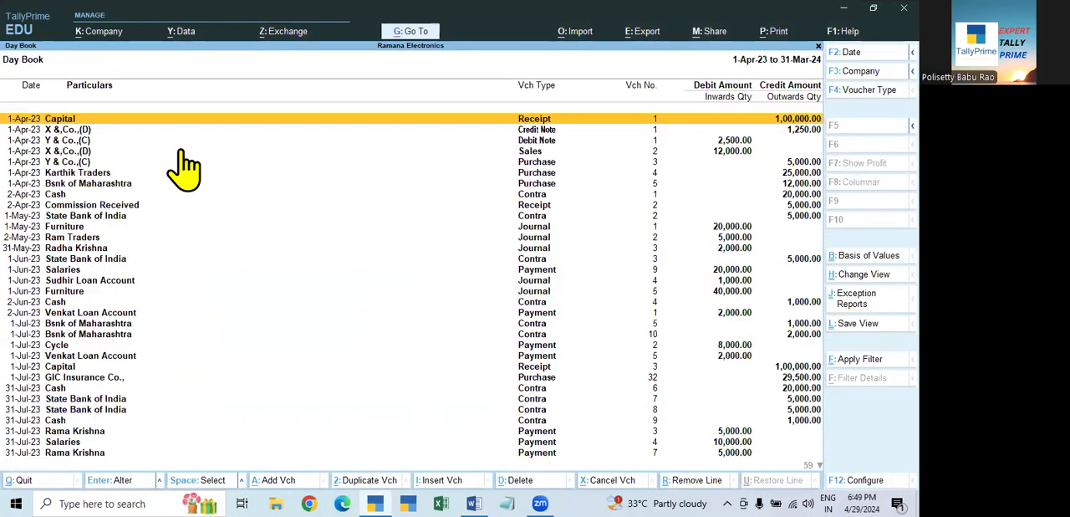
key("End")
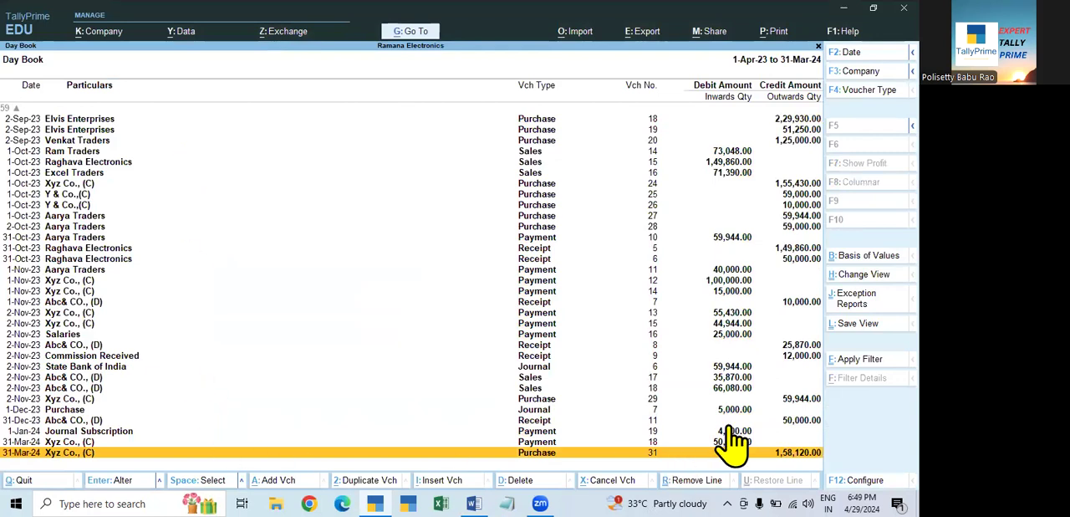
key("Return")
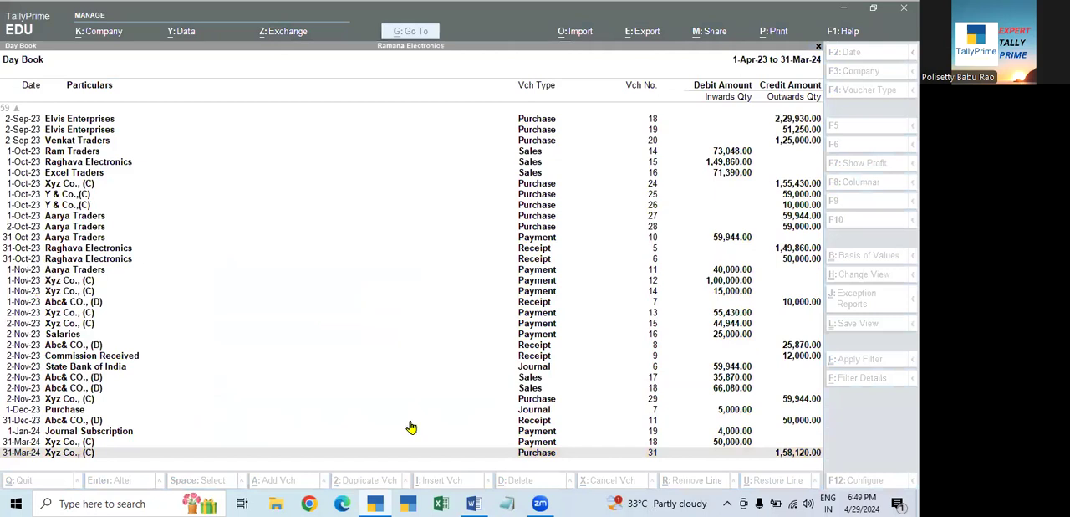
scroll(411, 425, "up", 5)
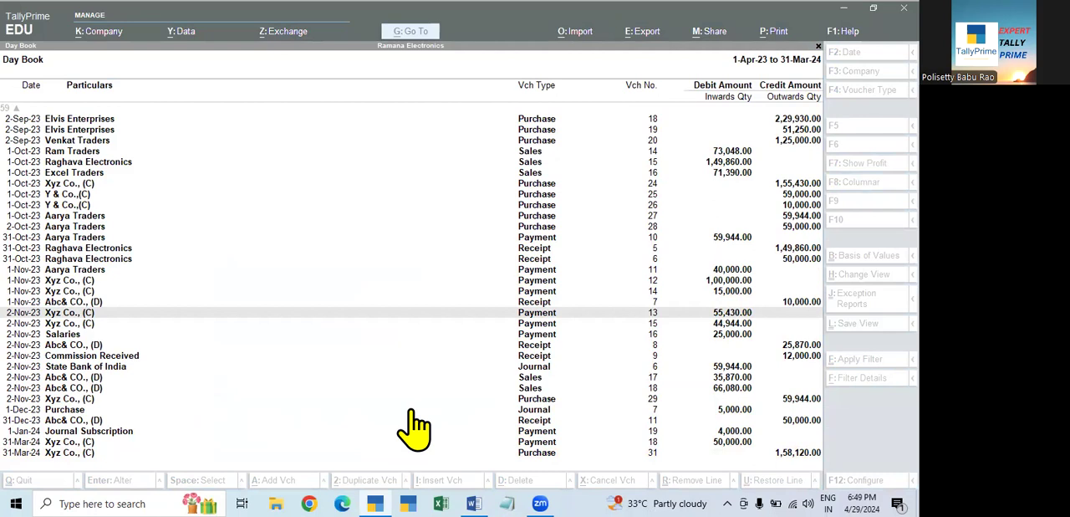
key("Escape")
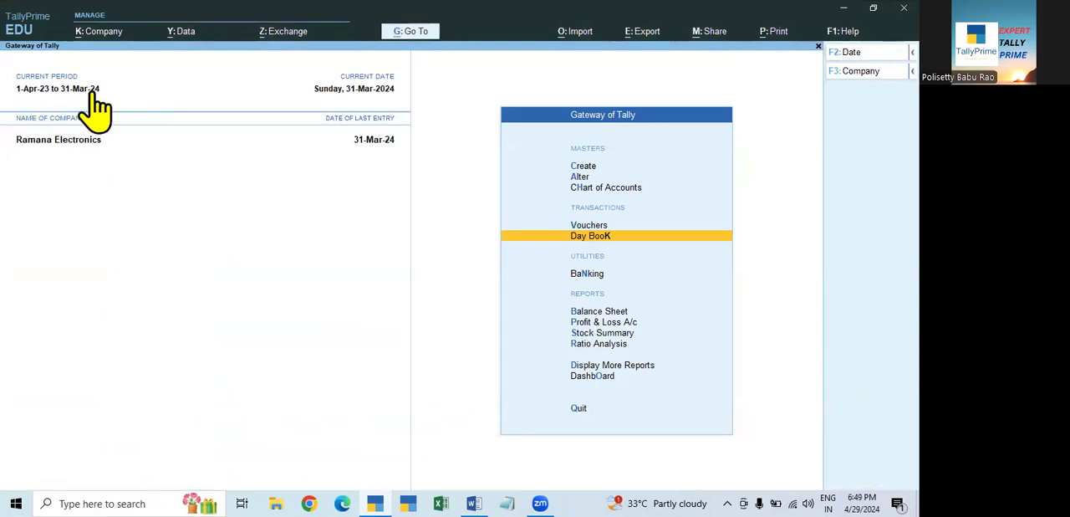
left_click(595, 225)
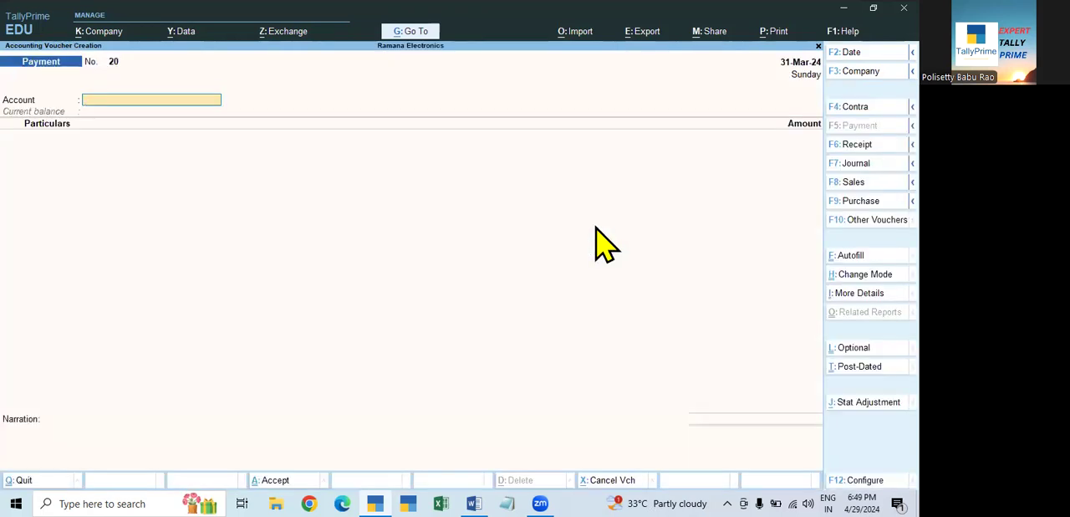
key("F2")
key("BackSpace")
key("BackSpace")
key("BackSpace")
key("BackSpace")
key("BackSpace")
key("BackSpace")
key("BackSpace")
key("BackSpace")
key("Escape")
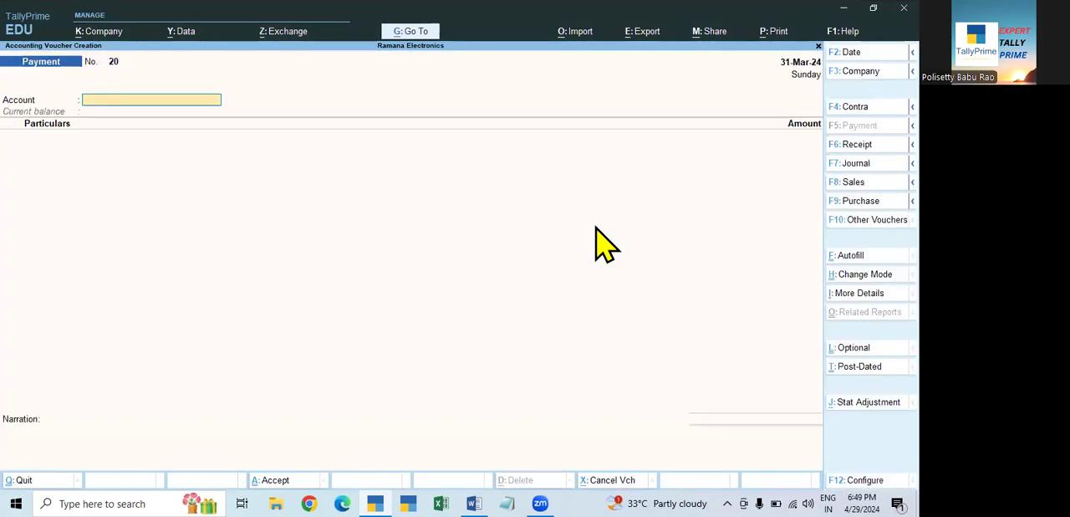
key("Escape")
key("y")
- Try to date a new payment voucher 1-4-2024 while the current period is still 2023-24, and leave the voucher
left_click(597, 229)
key("F2")
type("1.4.")
type("24")
key("Return")
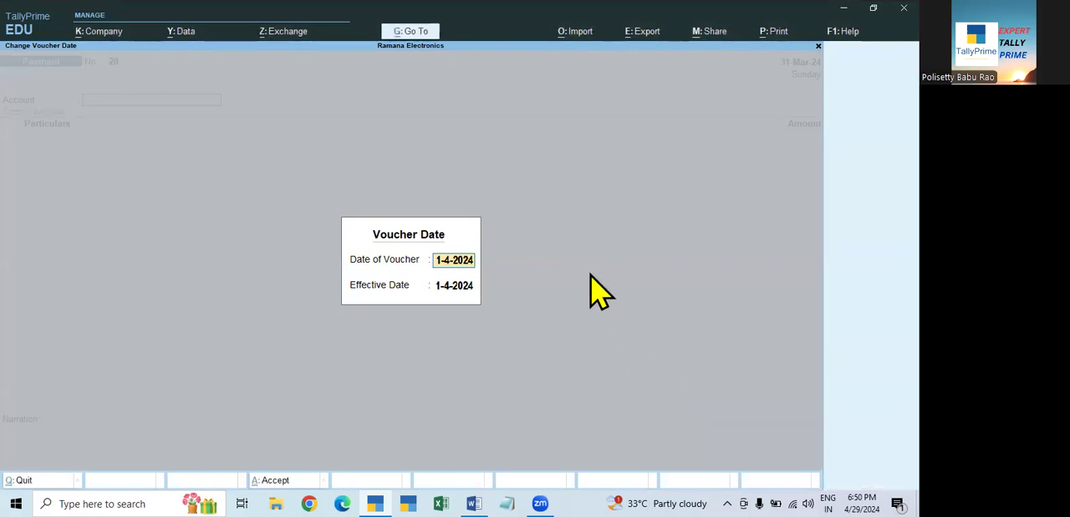
key("Escape")
key("Escape")
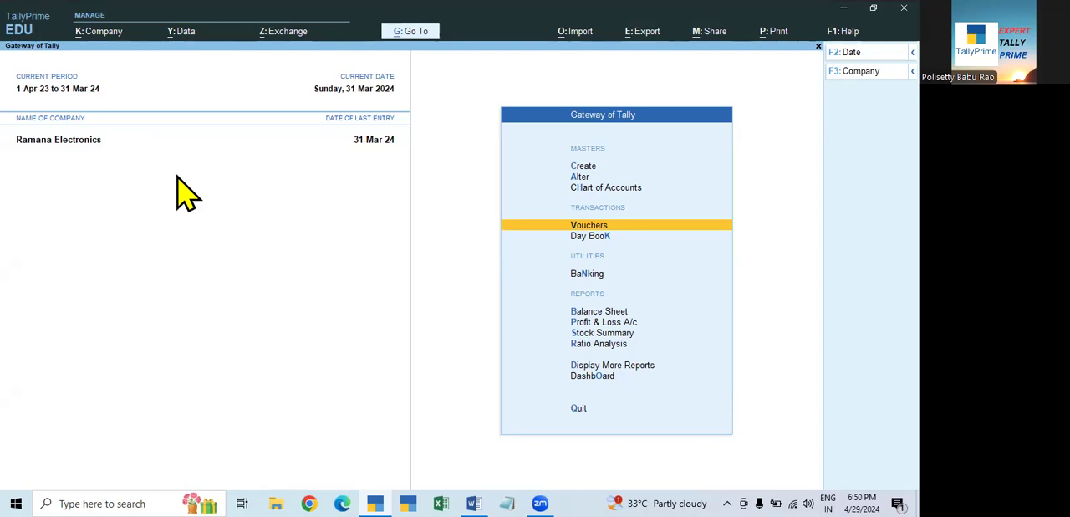
left_click(65, 91)
key("Escape")
key("Escape")
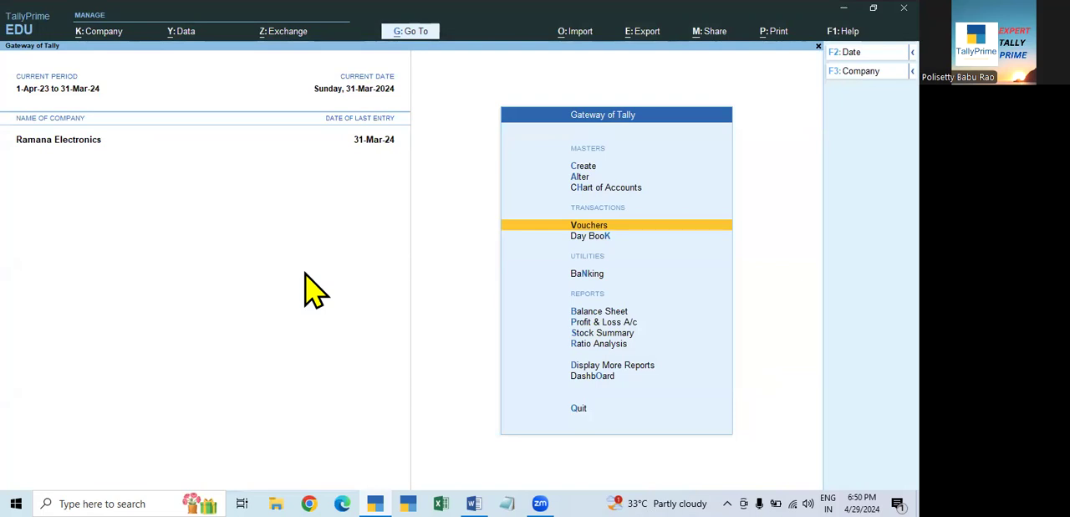
- Change the company's current period to run from 1-4-2024 to 31-3-2025
left_click(69, 94)
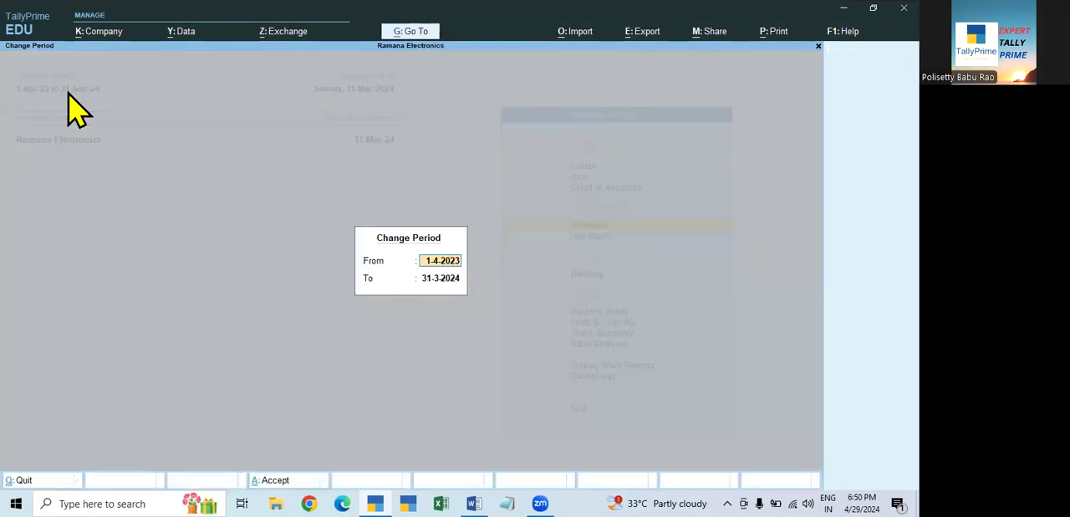
type("1.4.24")
key("Return")
type("31.3.")
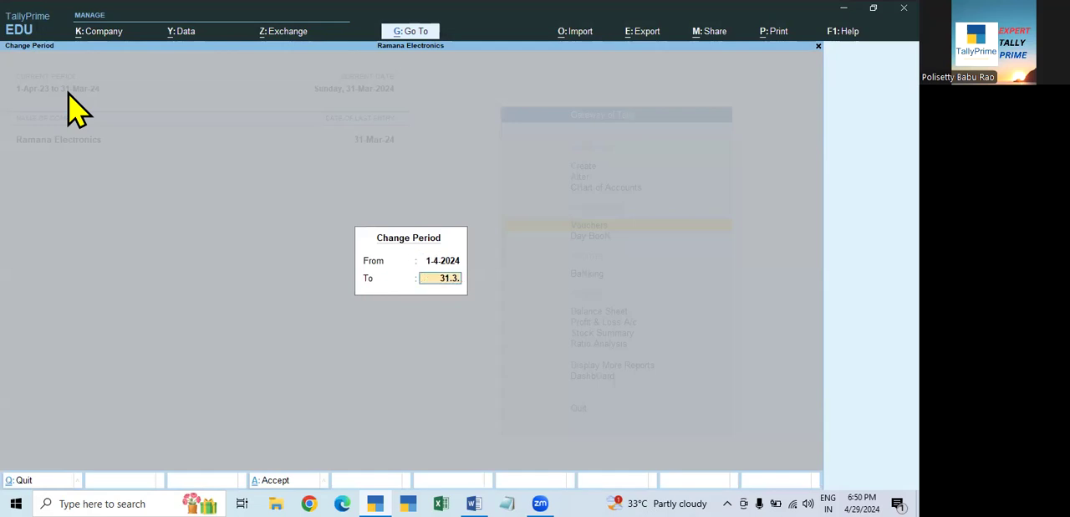
type("25")
key("Return")
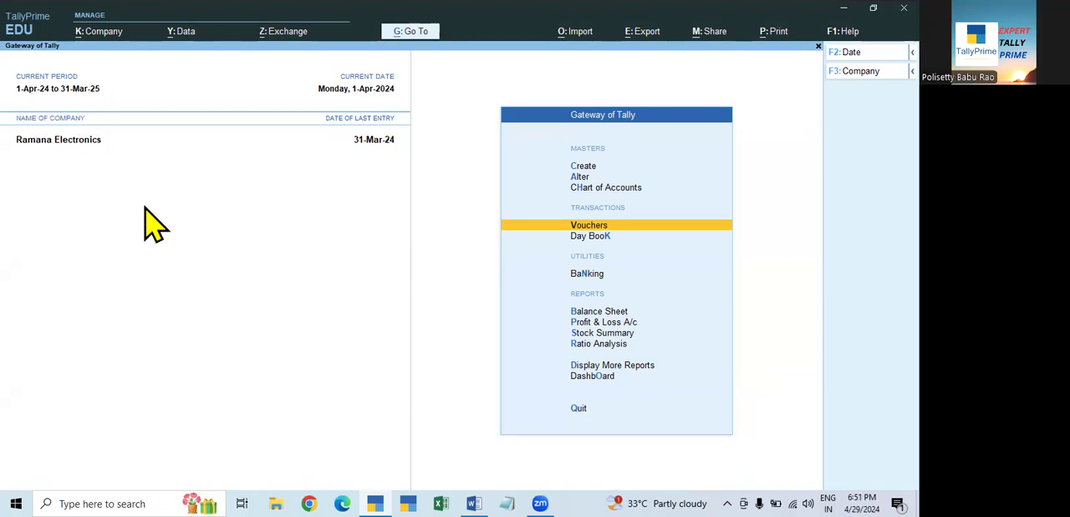
- Start a new payment voucher and enter 2-4 as its date
key("v")
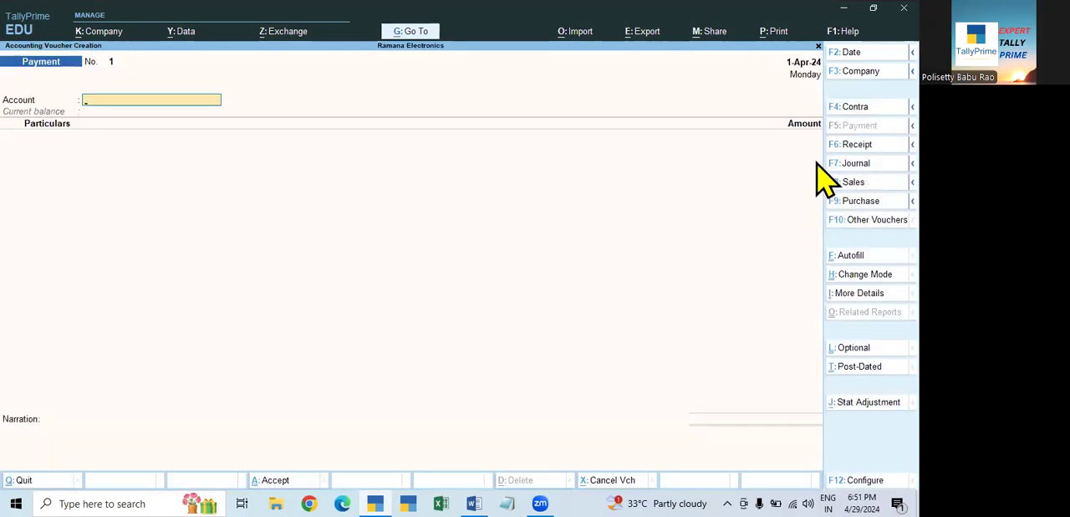
key("F2")
type("2-4")
key("Return")
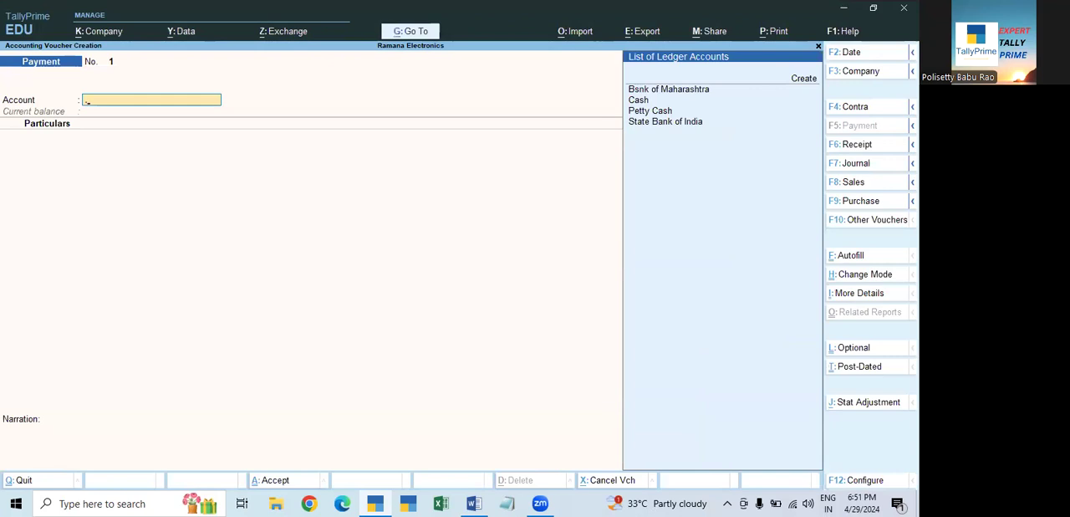
- Change the payment voucher's date to the 1st, followed by 1-5
key("F2")
type("1")
key("Return")
key("F2")
type("1-5")
key("Return")
- Try 10.4 as the payment voucher's date and set the date to 1-4
key("F2")
type("10.4")
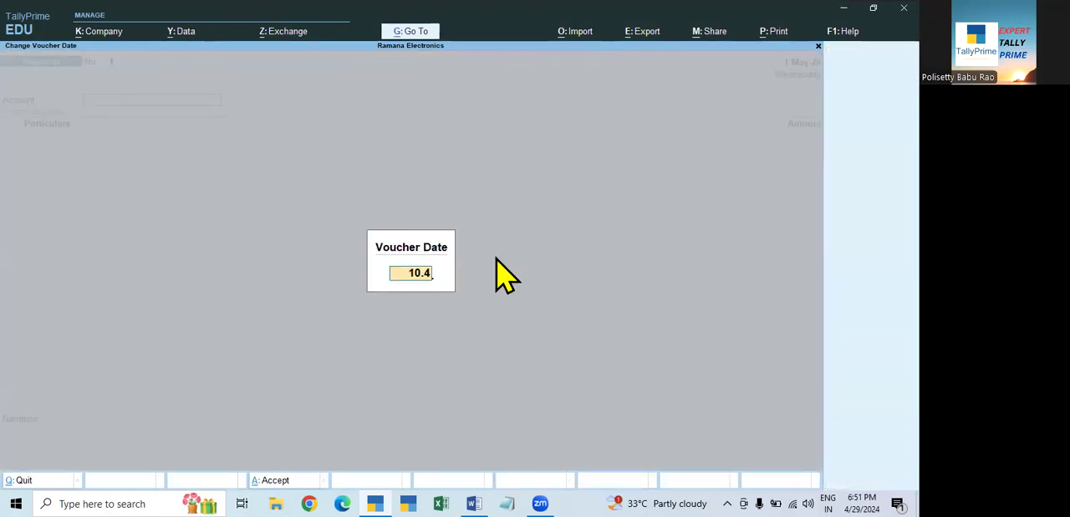
key("Return")
type("1-4")
key("Return")
- Choose State Bank of India as the account from which the payment is made
key("Down")
key("Down")
key("Down")
key("Down")
key("Down")
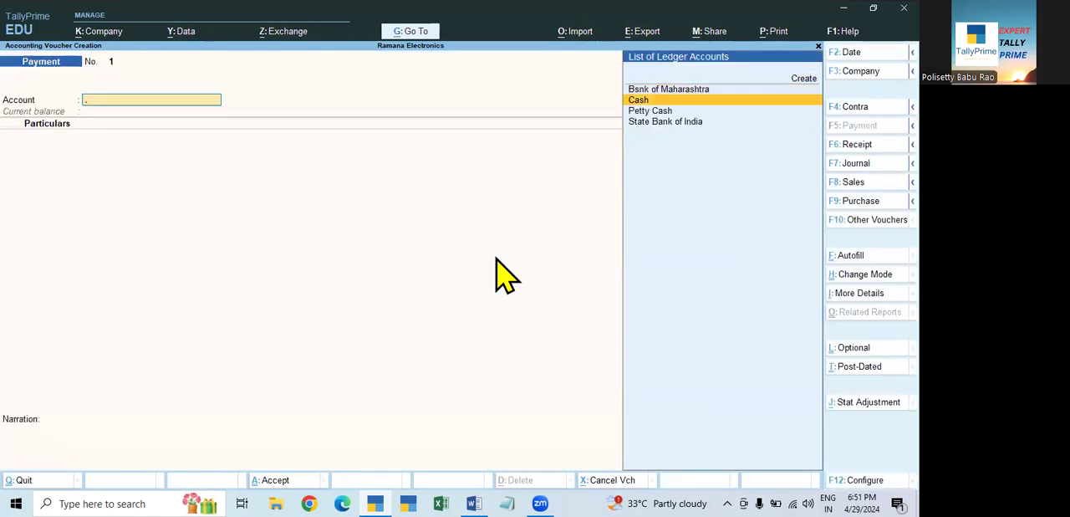
key("Return")
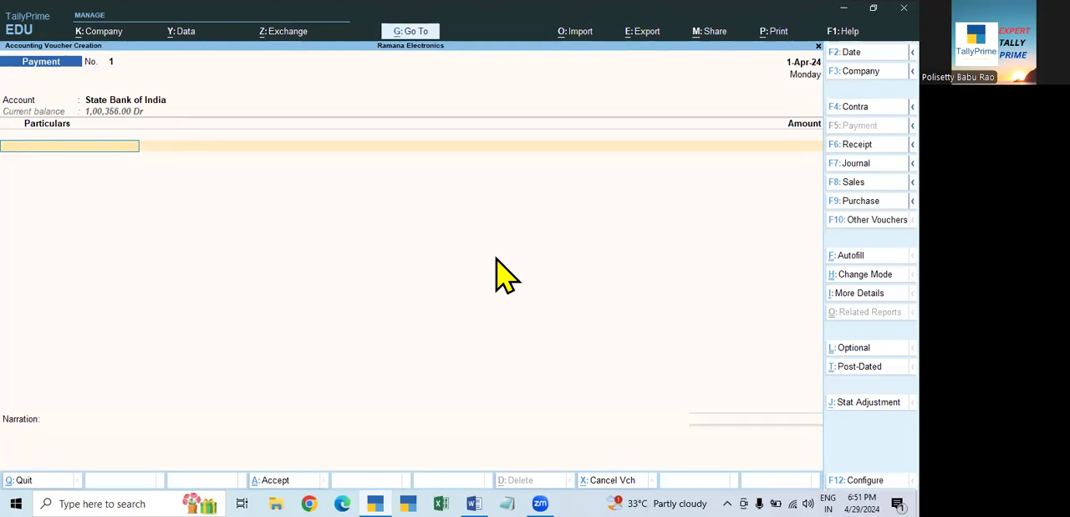
- Add Aarya Traders as the party being paid, with an amount of 20,000
key("Down")
key("Down")
key("Down")
key("Down")
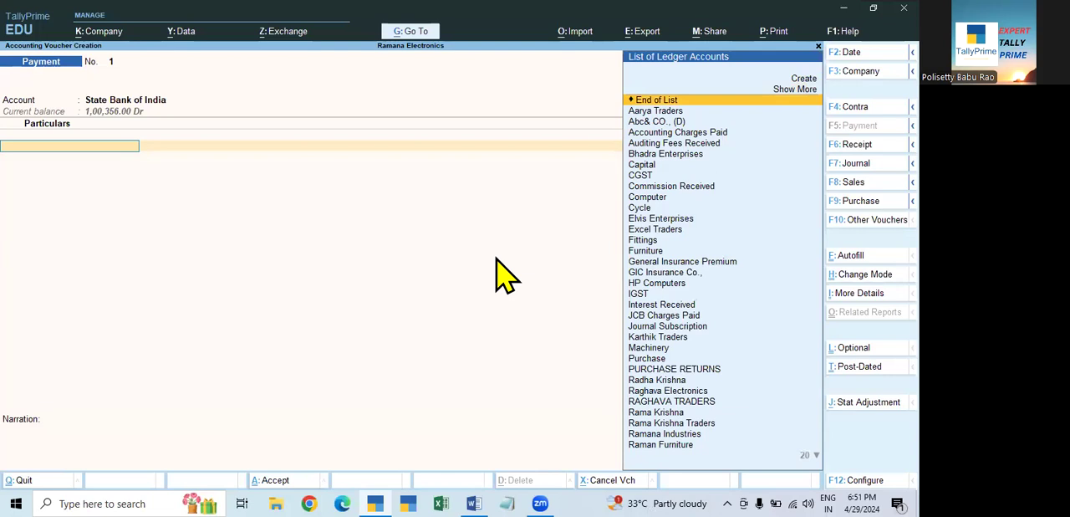
key("Return")
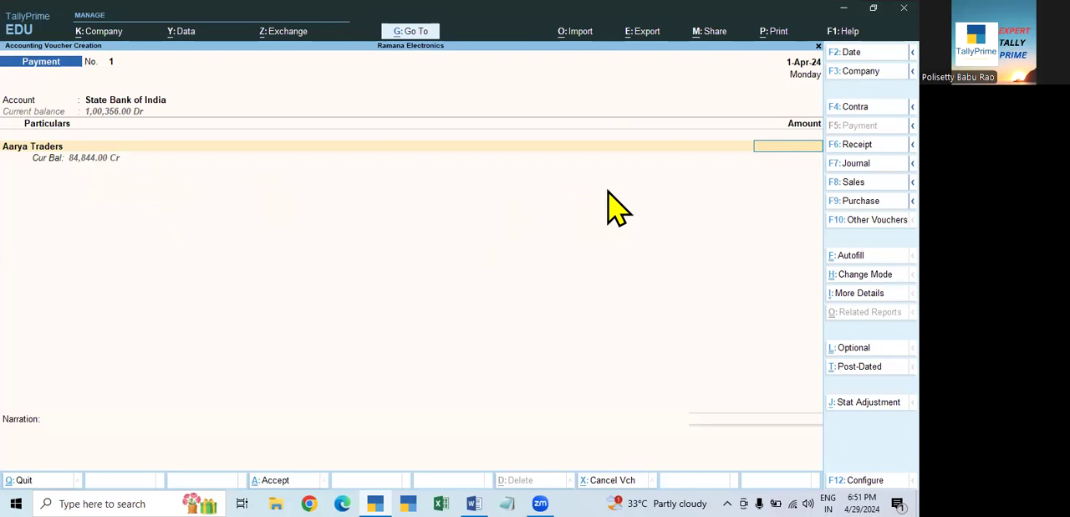
type("25")
key("BackSpace")
type("0000")
key("Return")
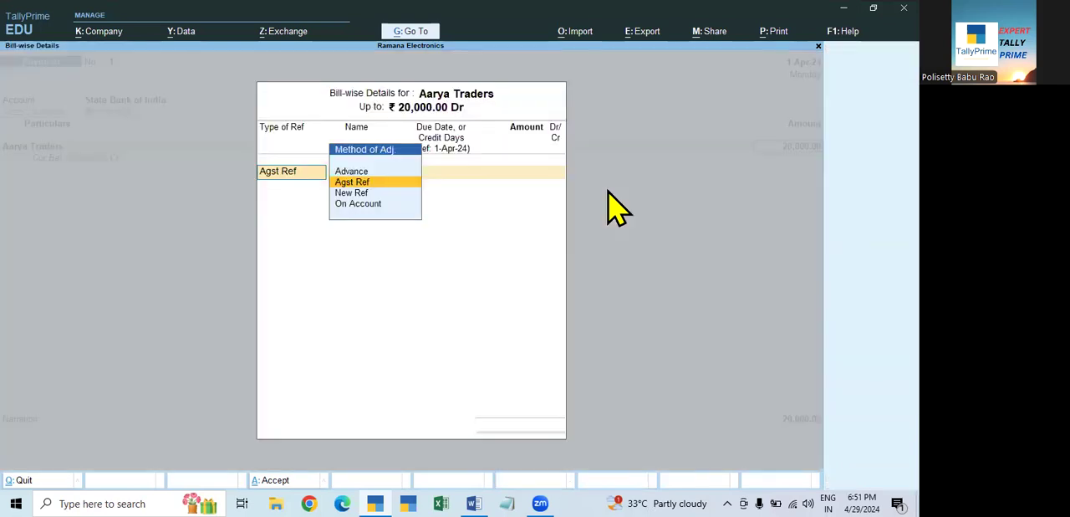
- Allocate the Aarya Traders payment against pending bills 002 for 5,900 and 3654 for 14,100, using Agst Ref
key("Return")
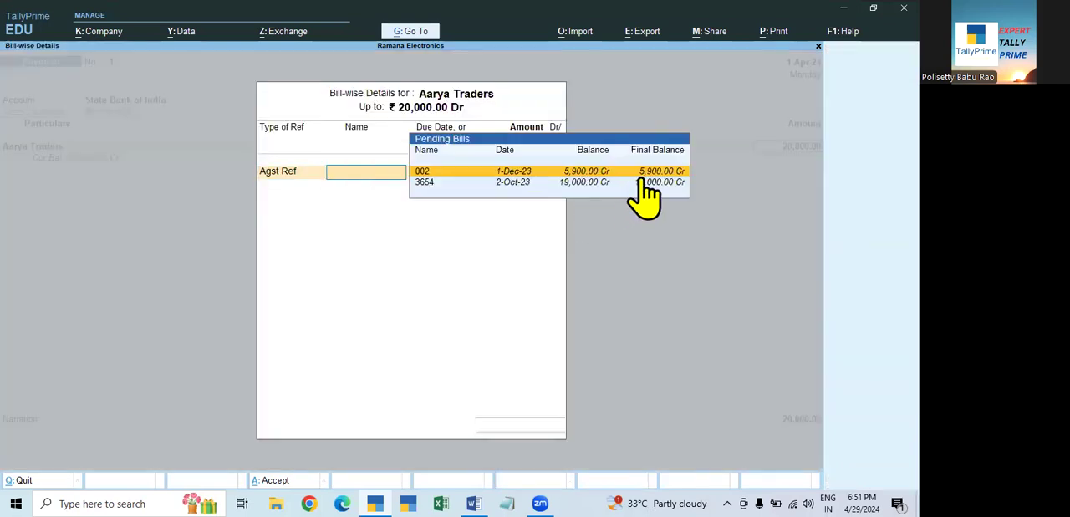
key("Return")
key("Return")
key("Return")
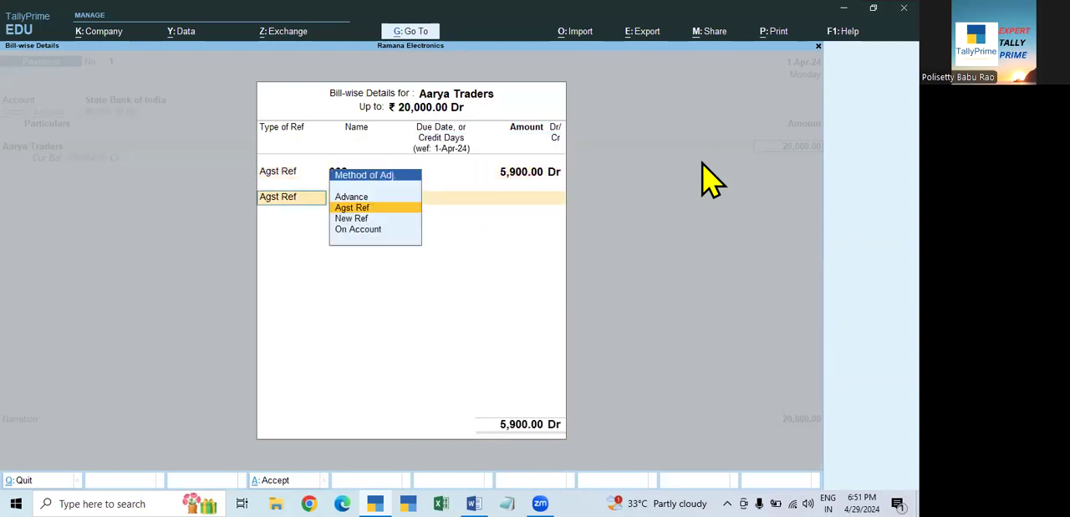
key("Return")
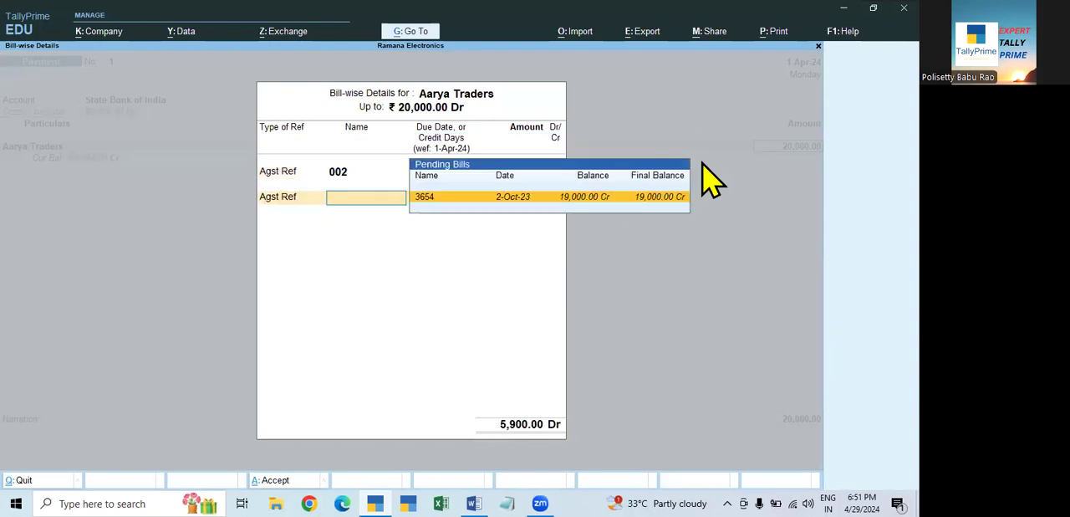
key("Return")
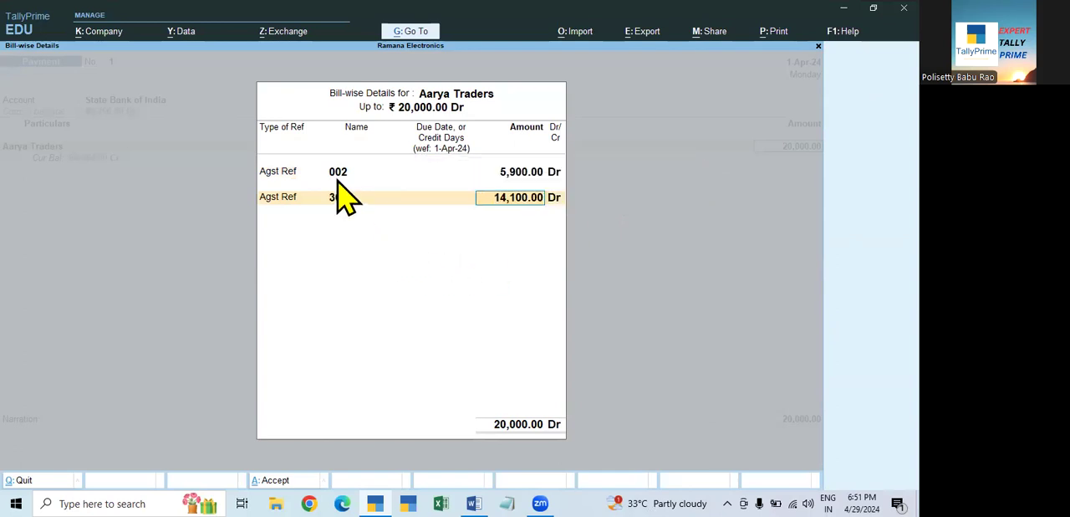
key("Return")
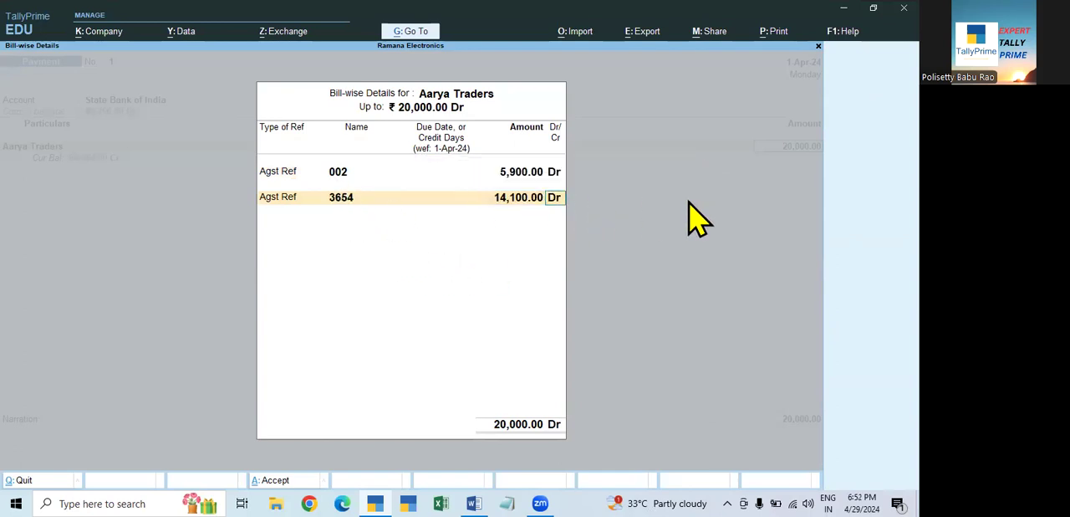
key("Return")
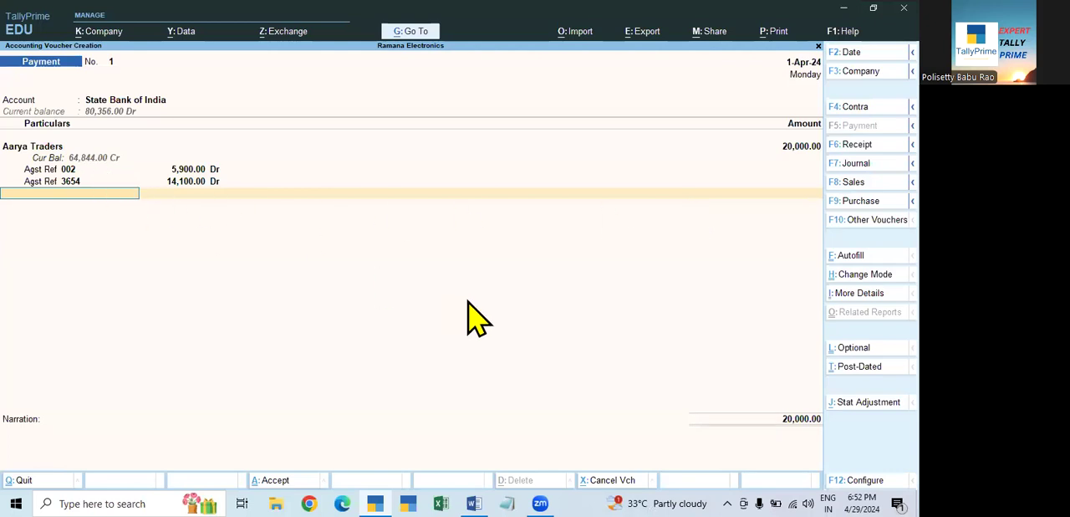
- Record the bank allocation as a cheque with instrument number 258, save the payment voucher and leave voucher entry
key("Return")
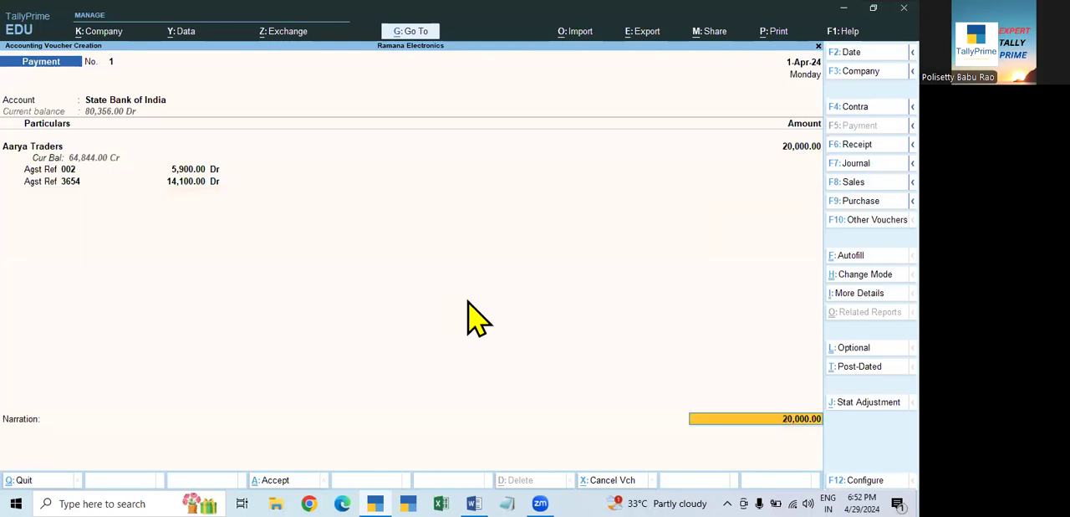
key("Return")
key("Return")
key("Return")
type("256256")
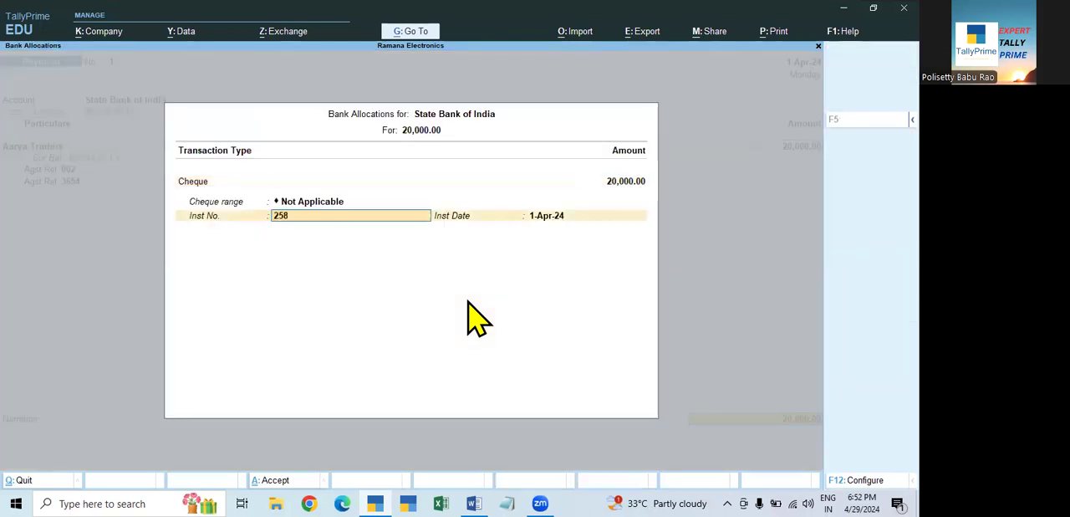
key("Return")
key("Return")
key("Return")
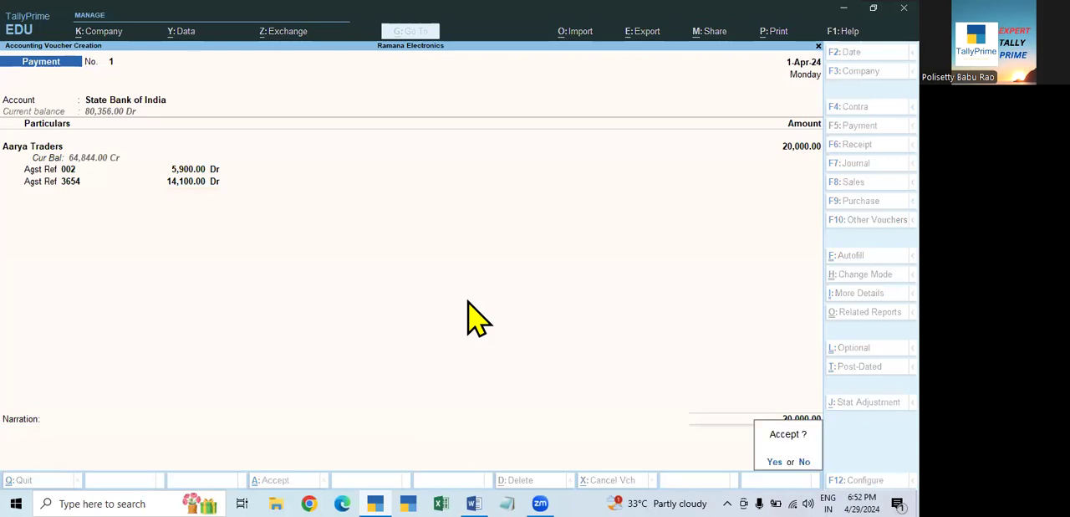
key("y")
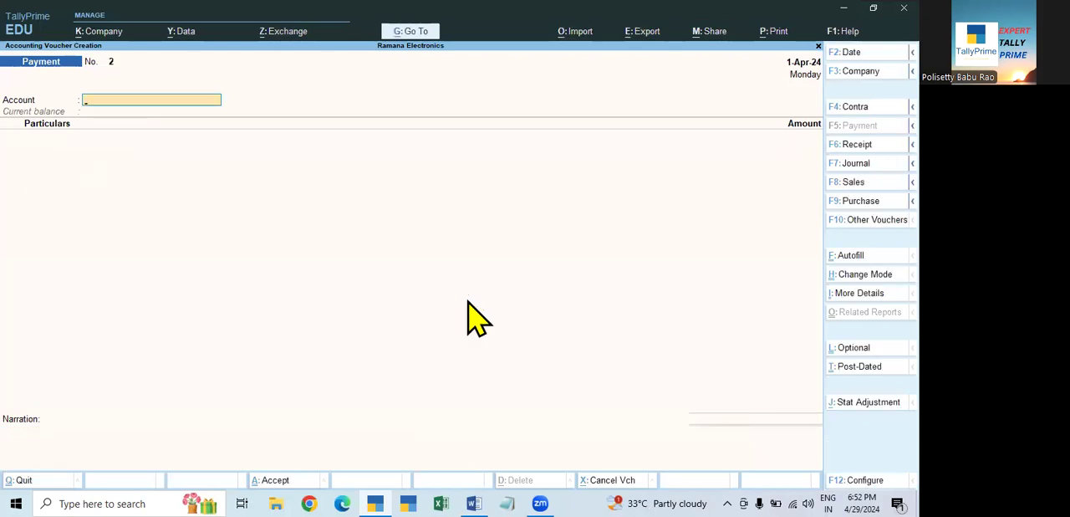
key("Escape")
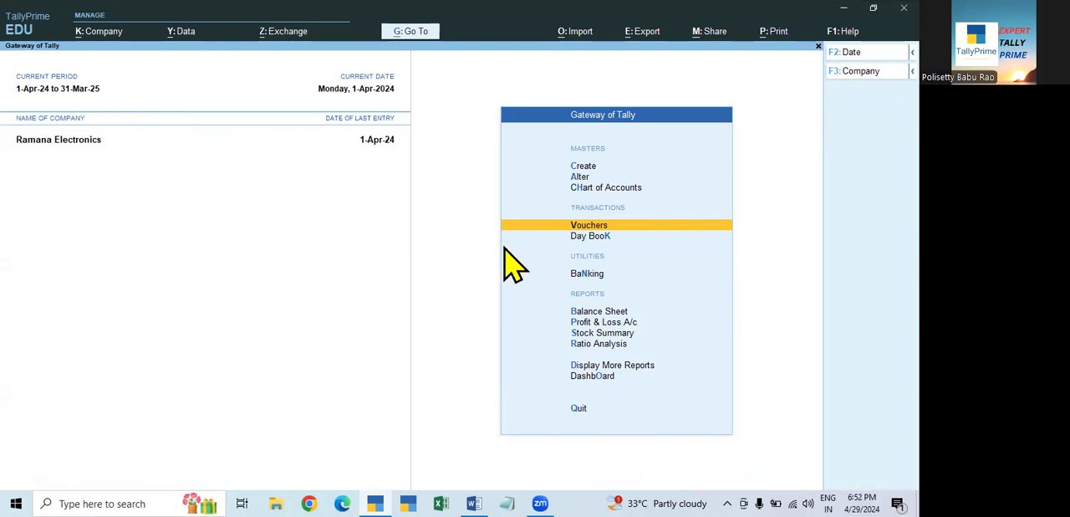
- Try to date a new payment voucher 31.3.24 and leave voucher entry without recording anything
key("Return")
key("F2")
type("31.")
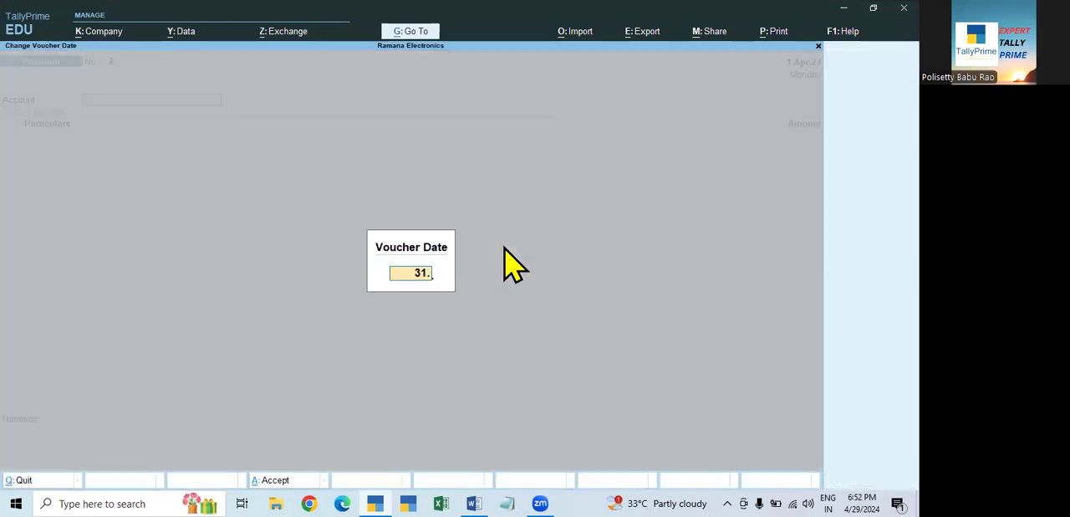
type("3.24")
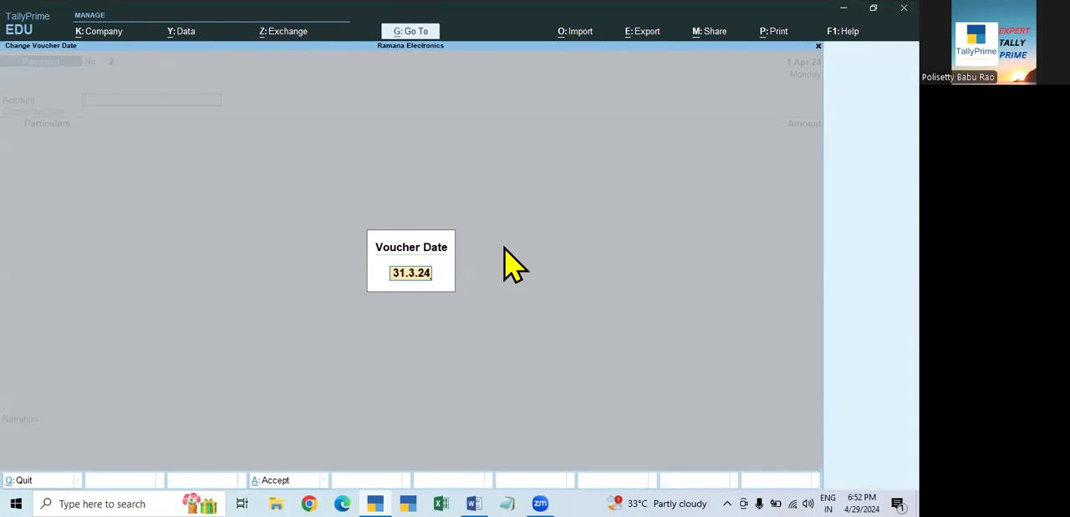
key("Return")
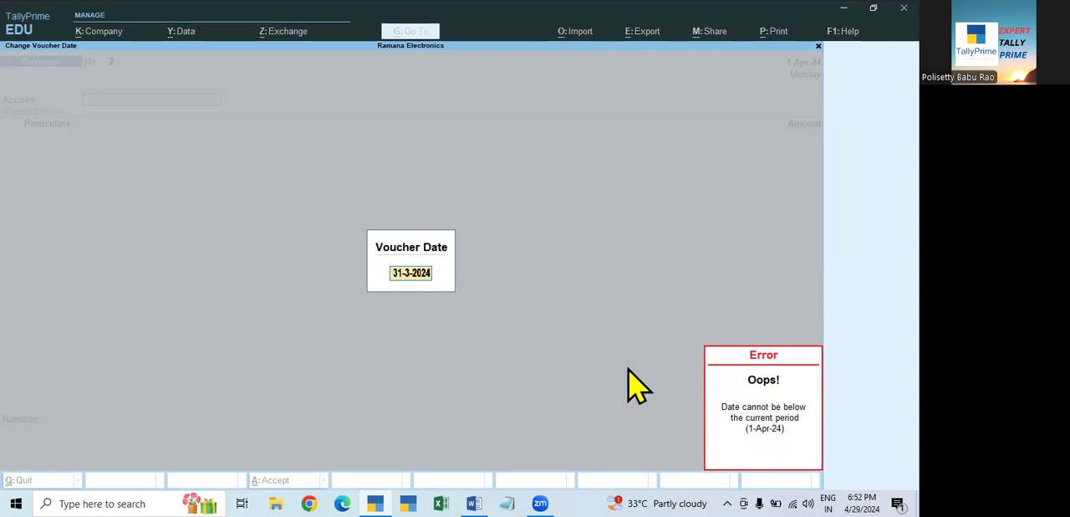
key("Escape")
key("Escape")
key("Escape")
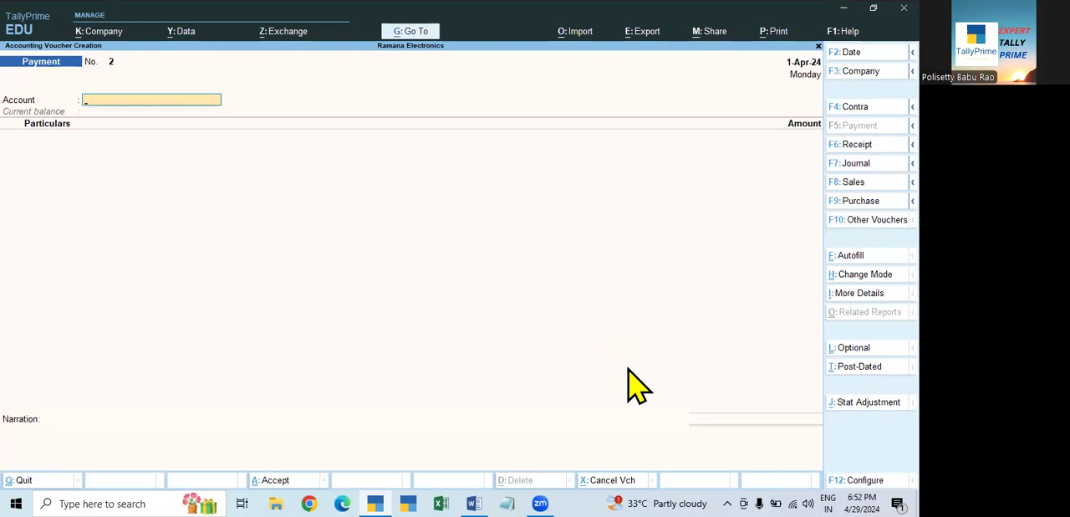
key("Escape")
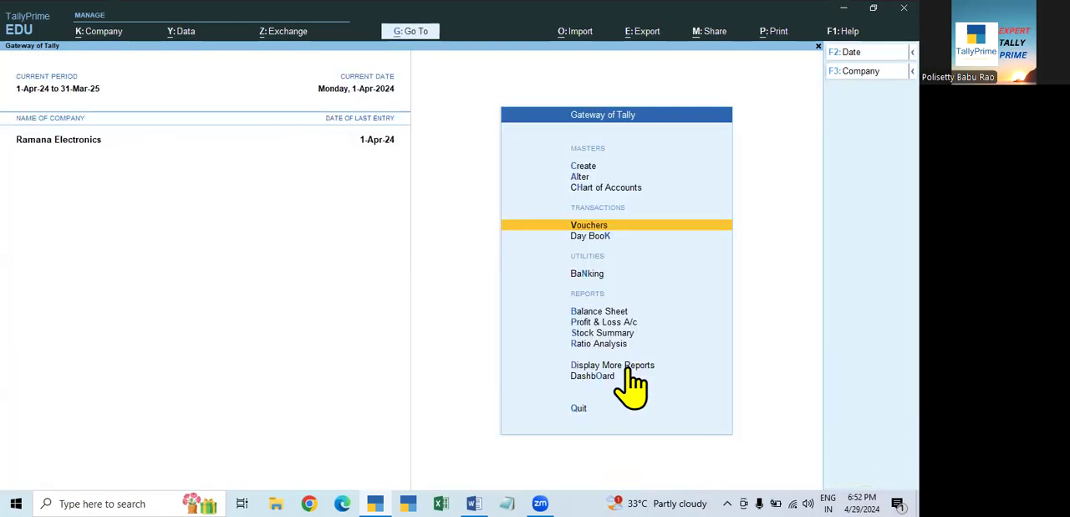
- Change the current period to run from 1-4-2023 to 31-3-2024
left_click(61, 94)
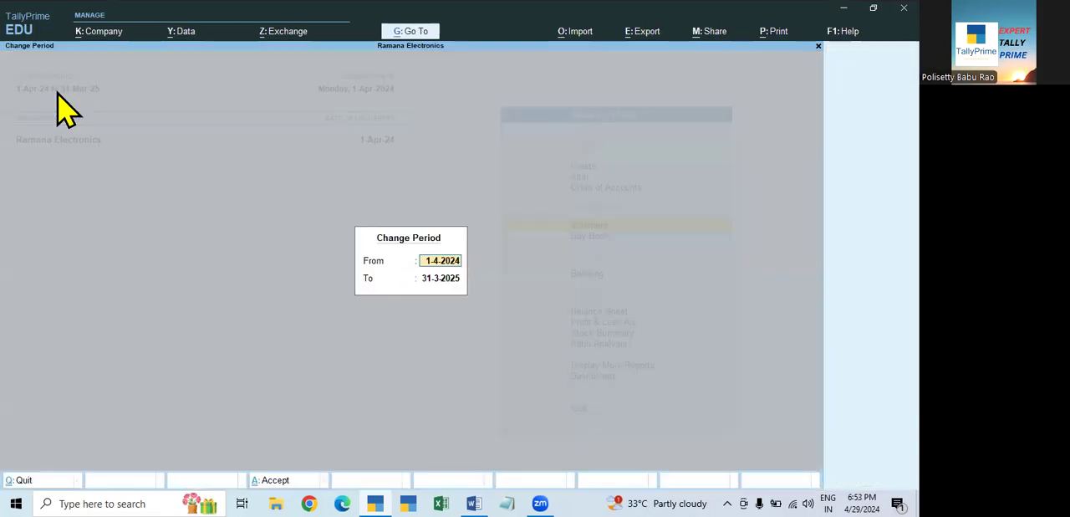
type("1.4.2023")
key("Return")
key("BackSpace")
type("31.3.24")
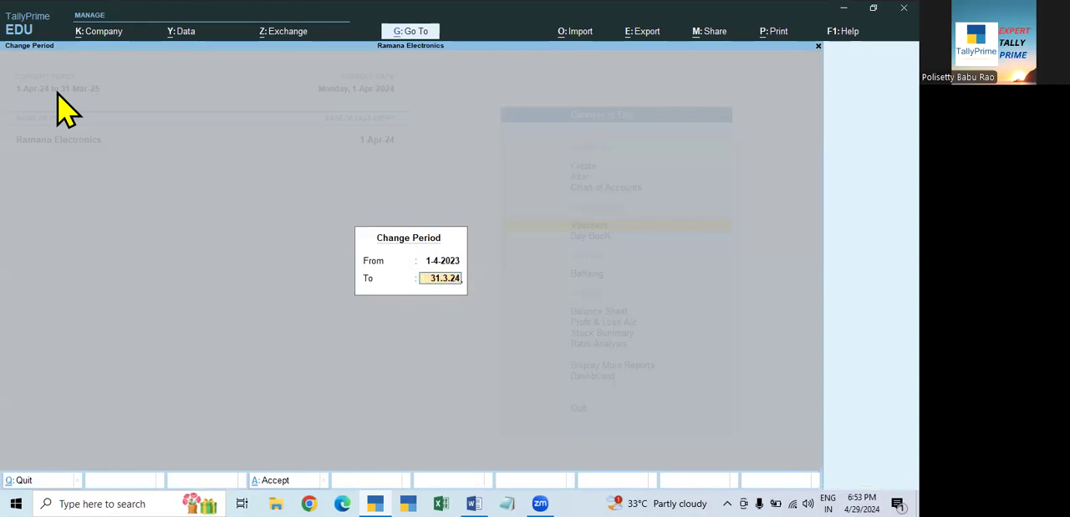
key("Return")
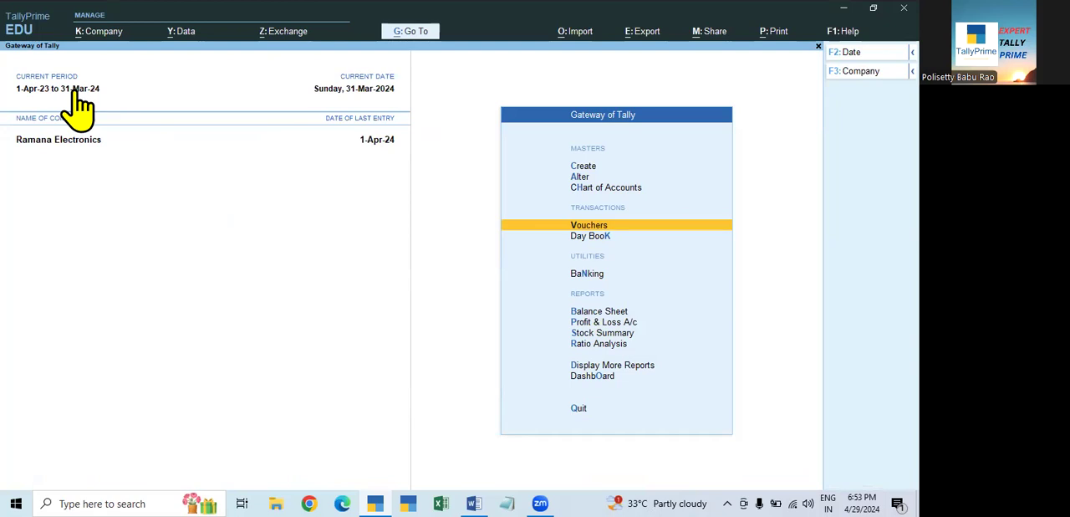
- Review the Day Book for the full year 1-Apr-23 to 31-Mar-24 down to its last entry, and close it
key("Down")
key("Return")
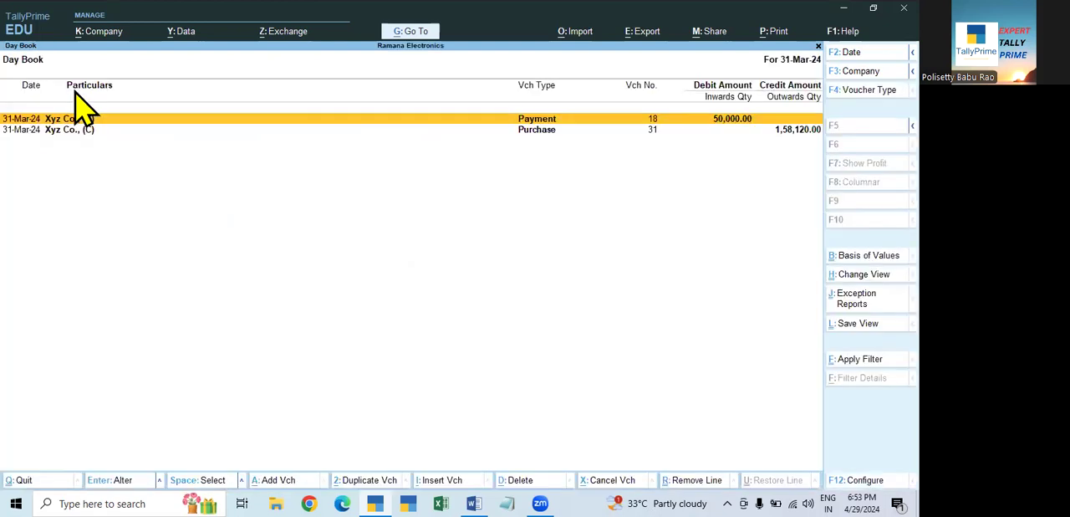
key("F2")
key("space")
key("Return")
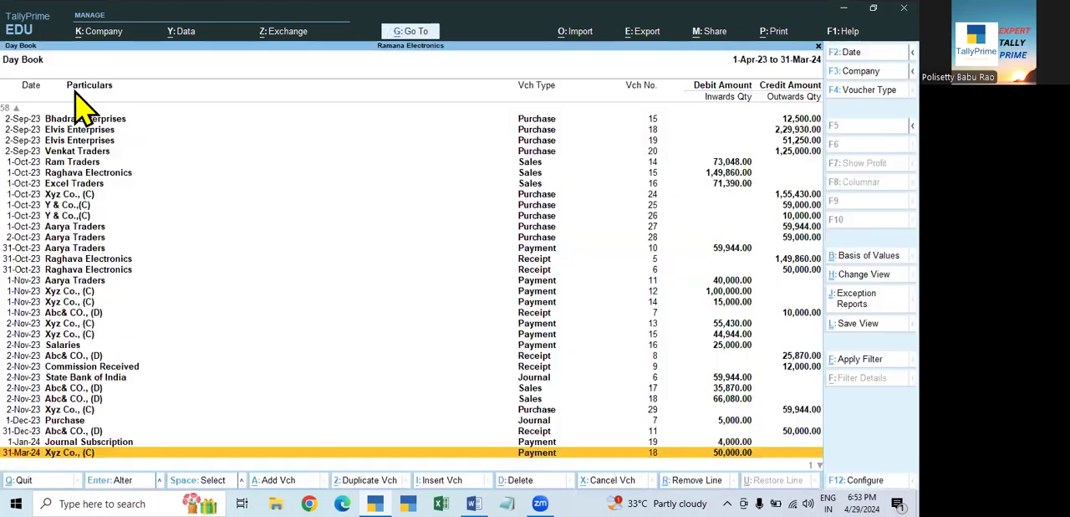
key("Down")
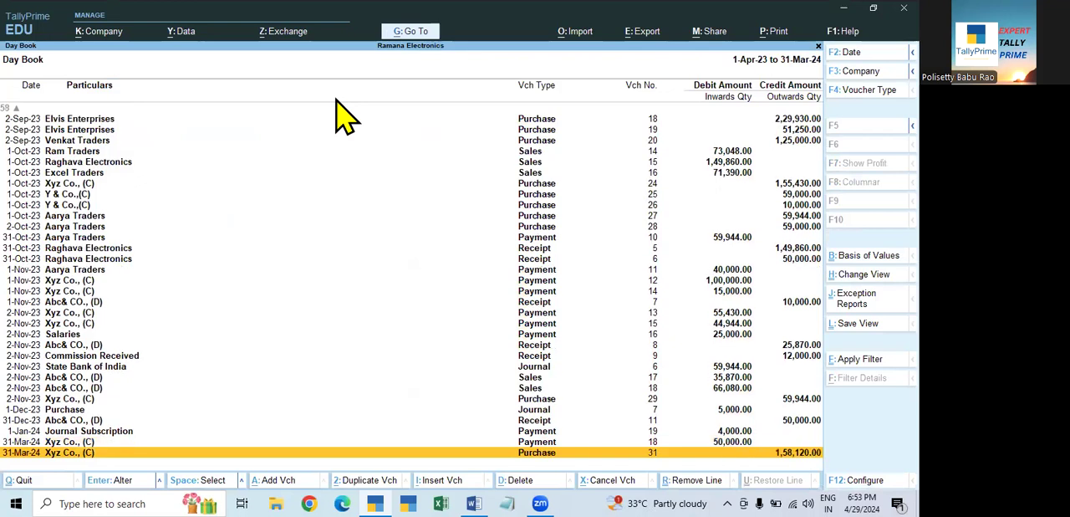
key("Escape")
key("Escape")
key("Escape")
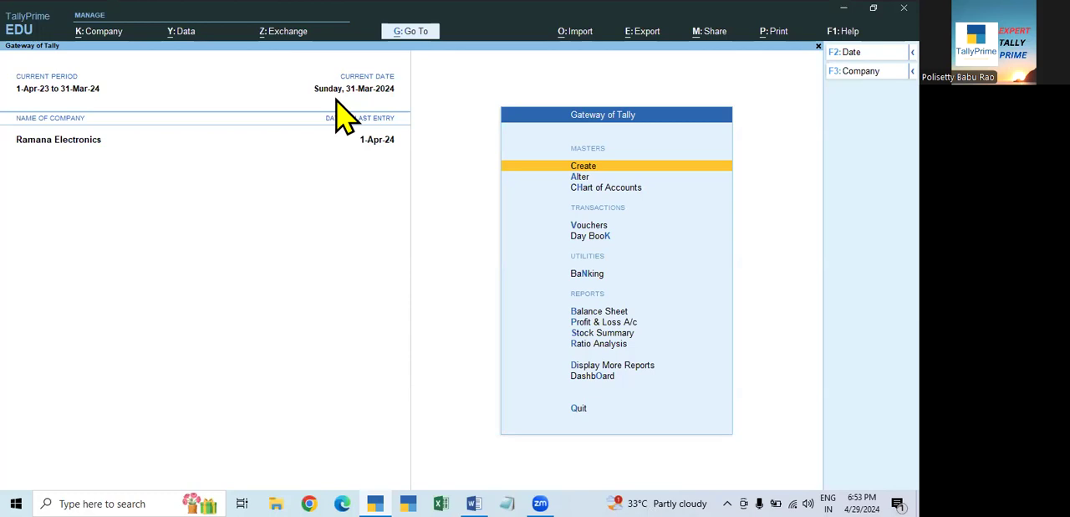
- Extend the current period's end date to 31-3-2025, keeping its start date
left_click(72, 92)
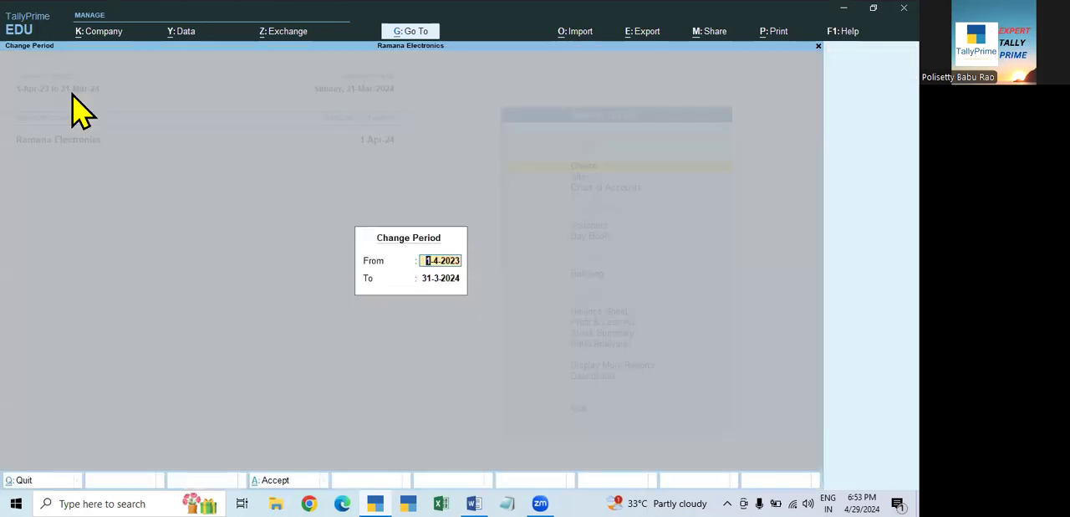
key("Return")
type("31.3.25")
key("Return")
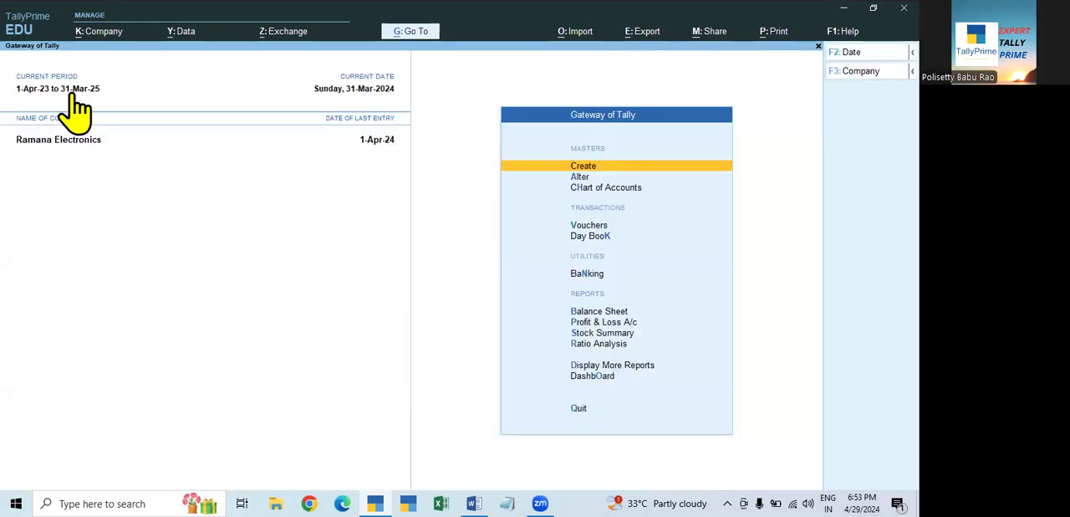
- Start a payment voucher in the extended two-year period and set its date to 31-Mar-24
key("Down")
key("Down")
key("Down")
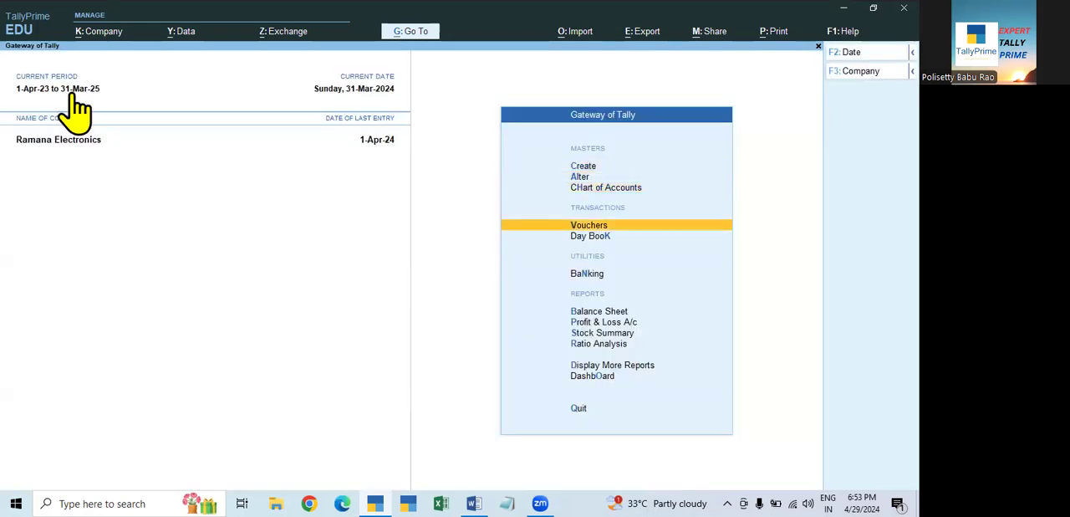
key("Return")
key("F3")
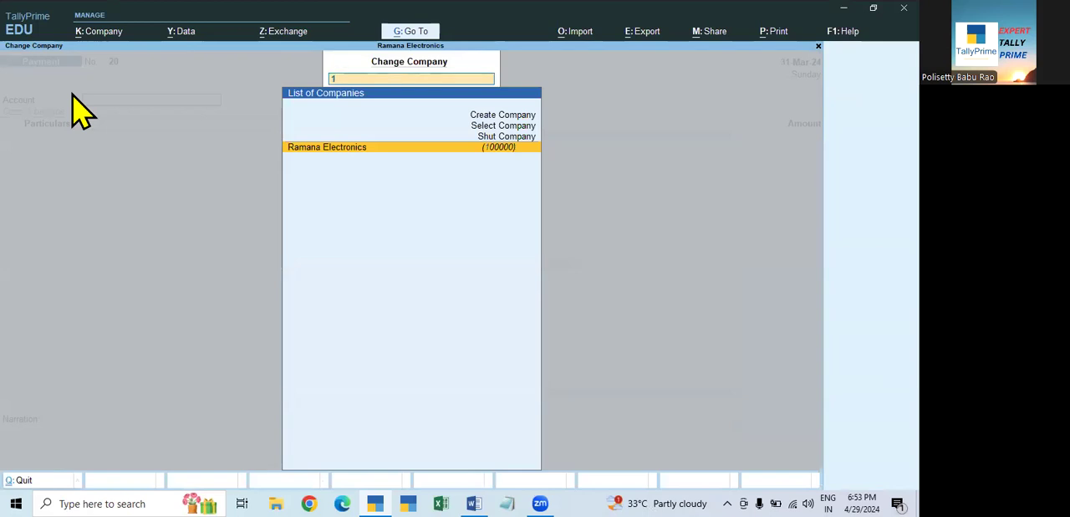
type("1")
key("Return")
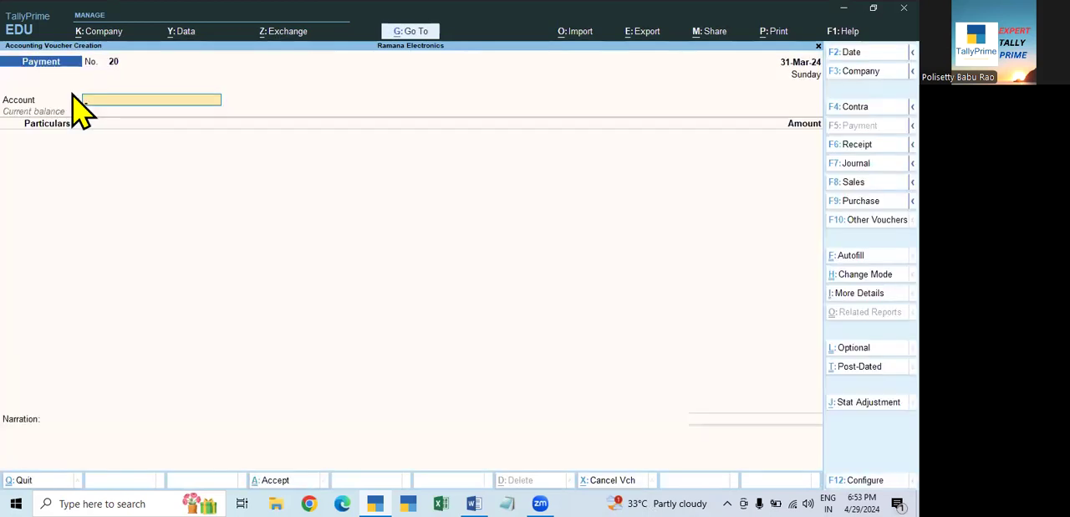
key("F2")
type("31.4")
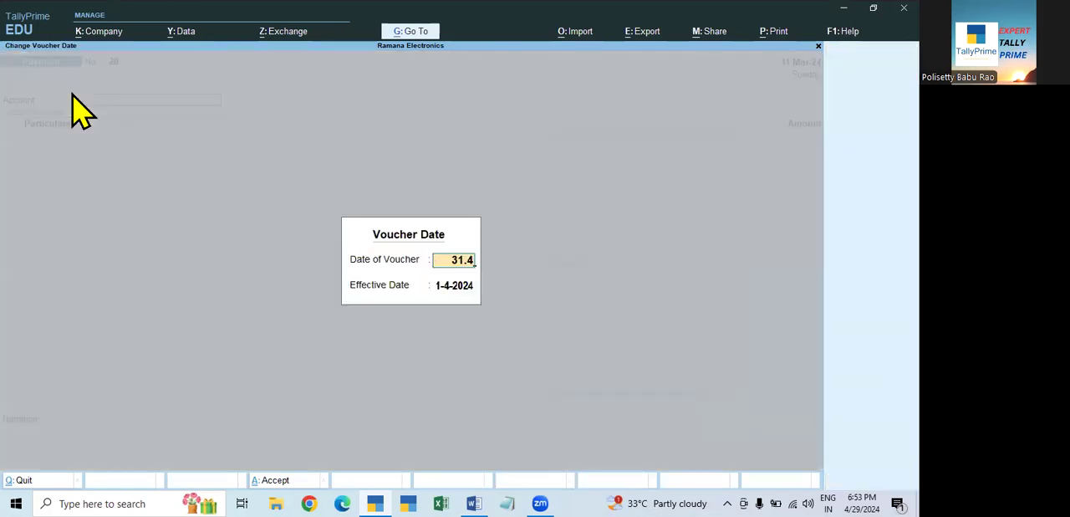
key("BackSpace")
type("3")
key("Return")
key("Return")
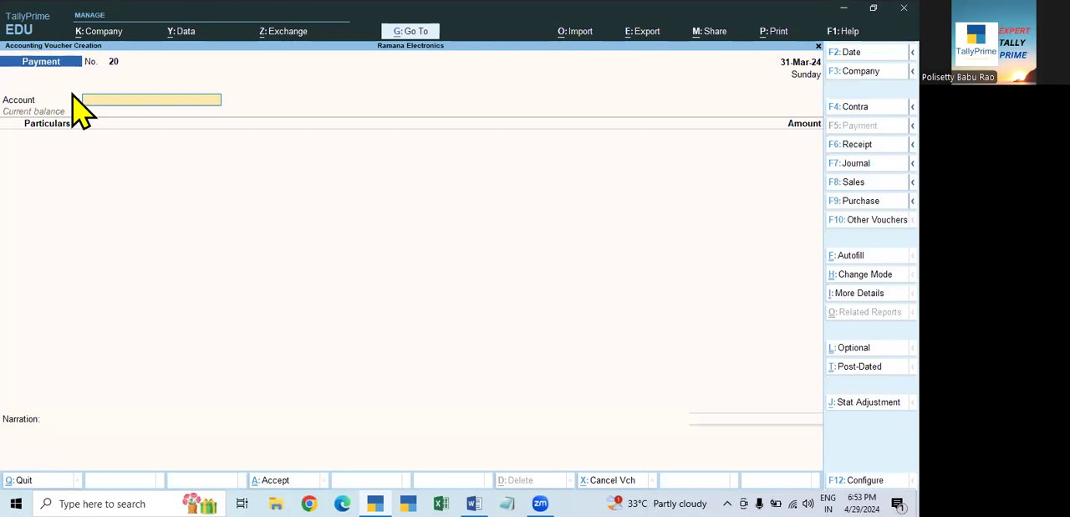
- Change the payment voucher's date to 2.4 and leave voucher entry without recording it
key("F2")
type("2.4")
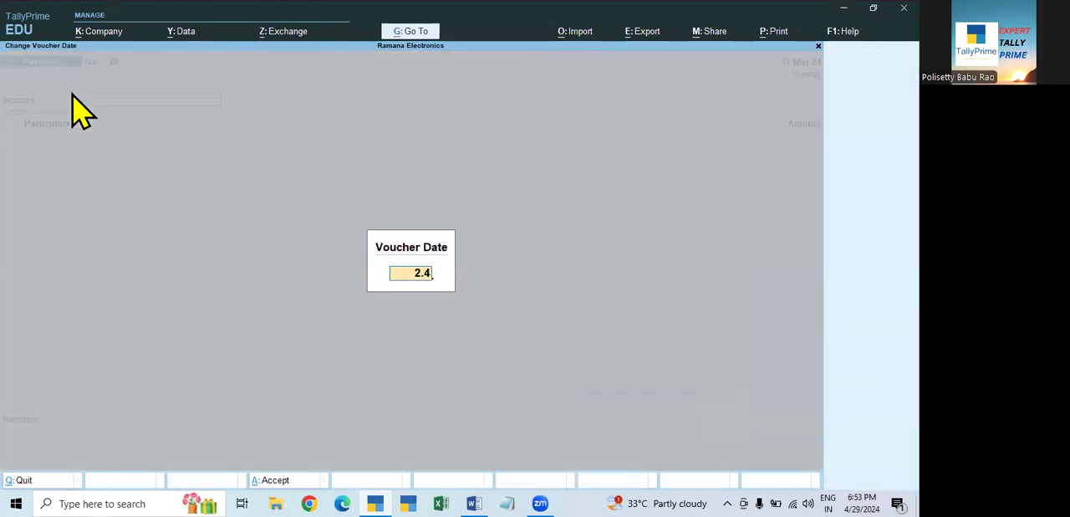
key("Return")
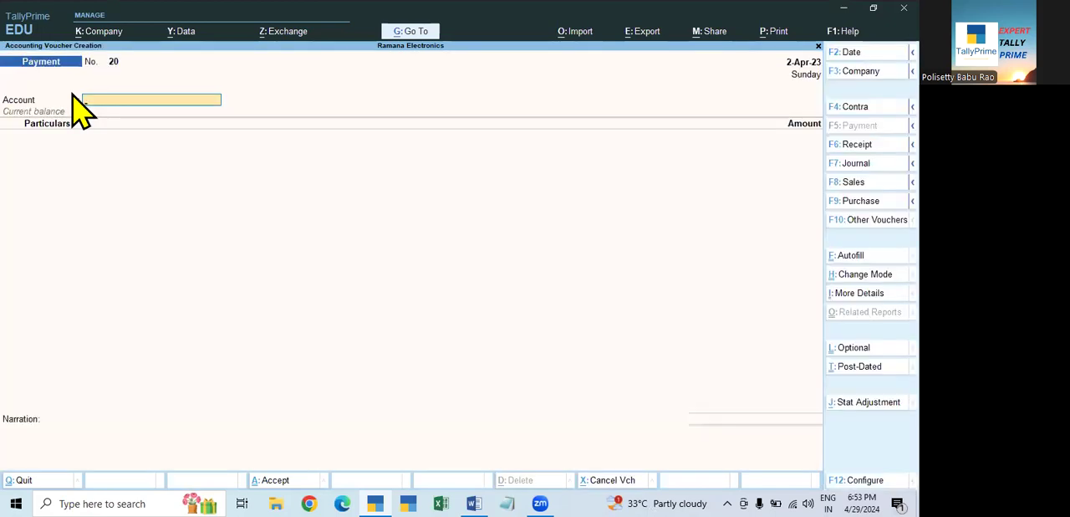
key("Escape")
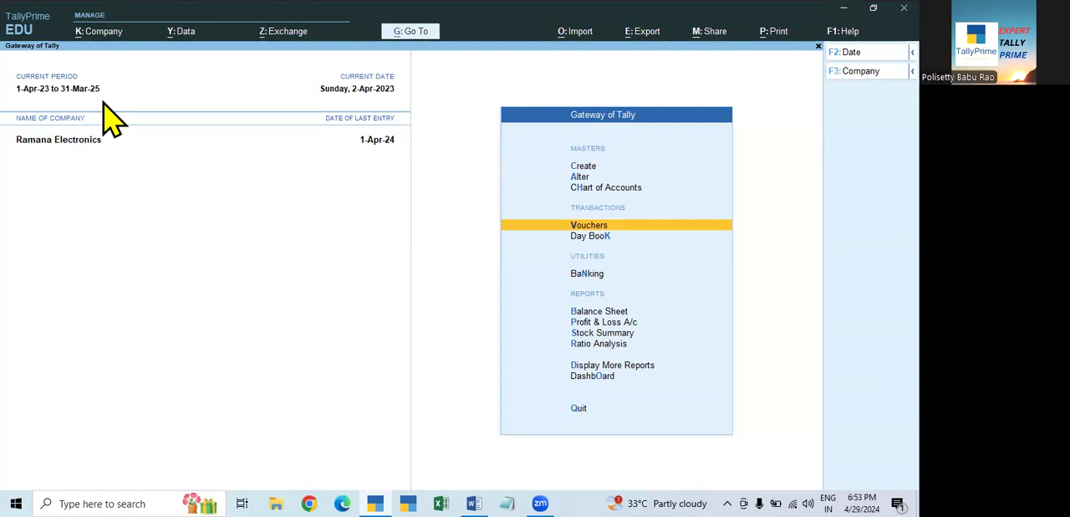
- Set the current period to run from 1-4-2024 to 31-3-2025
left_click(71, 89)
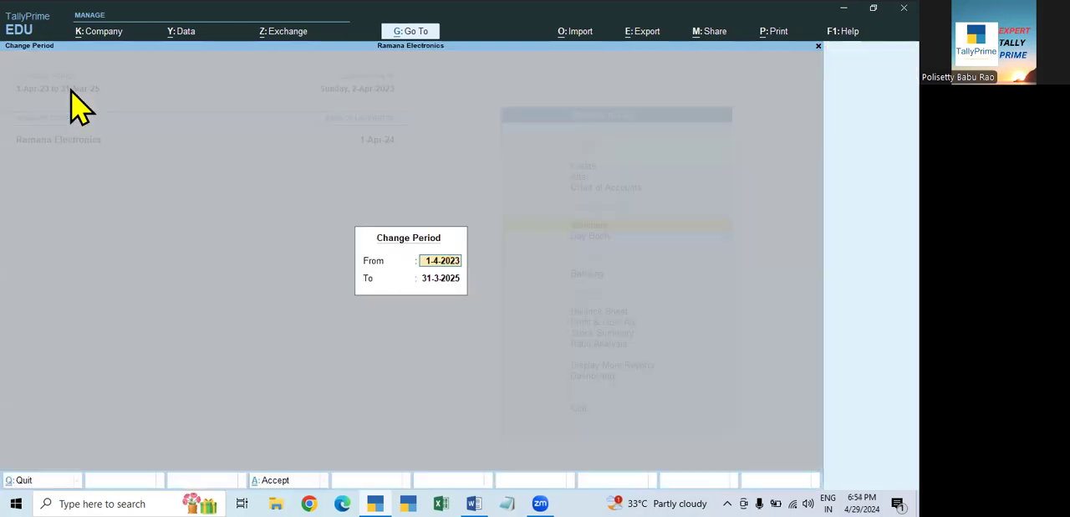
type("1.4.24")
key("Return")
type("31.3.25")
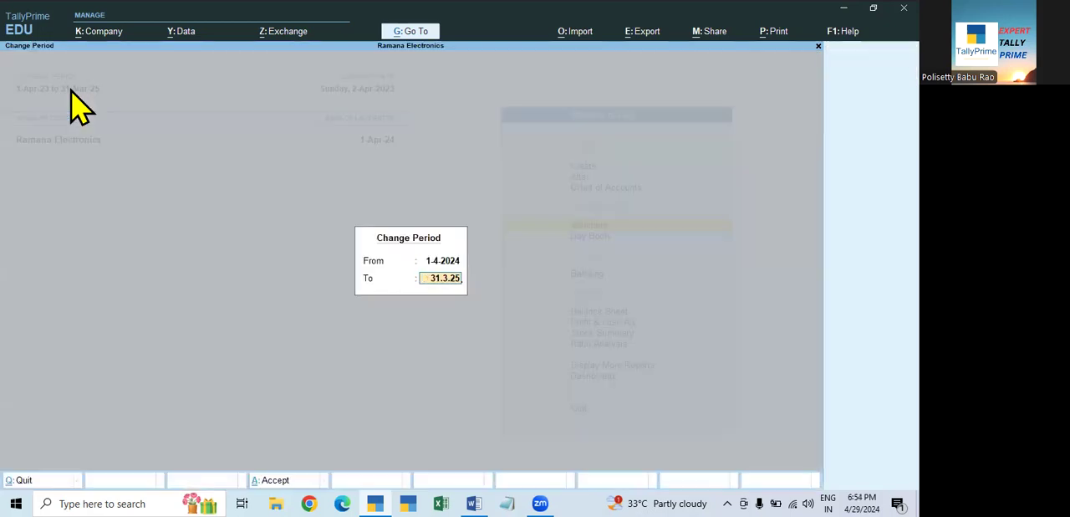
key("Return")
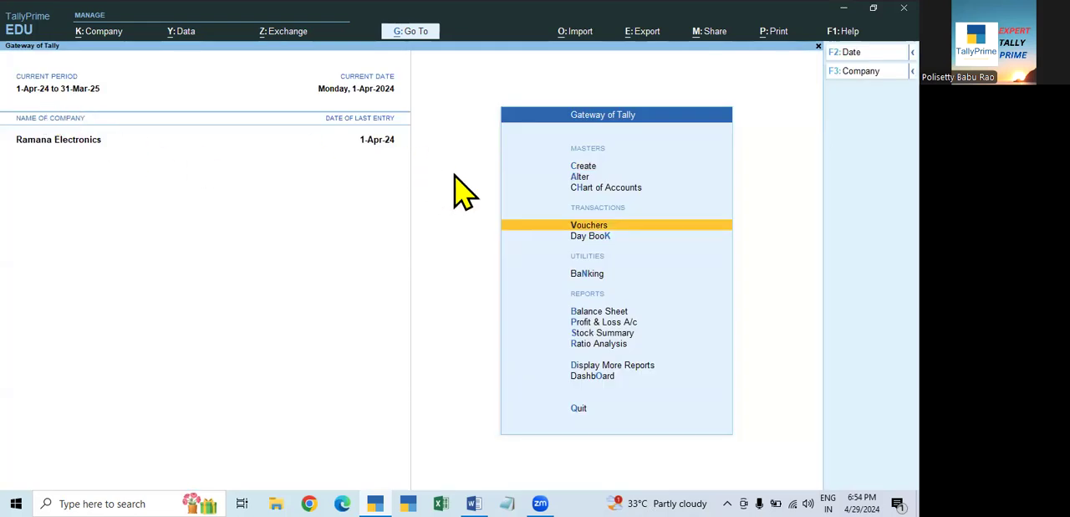
key("Escape")
key("Escape")
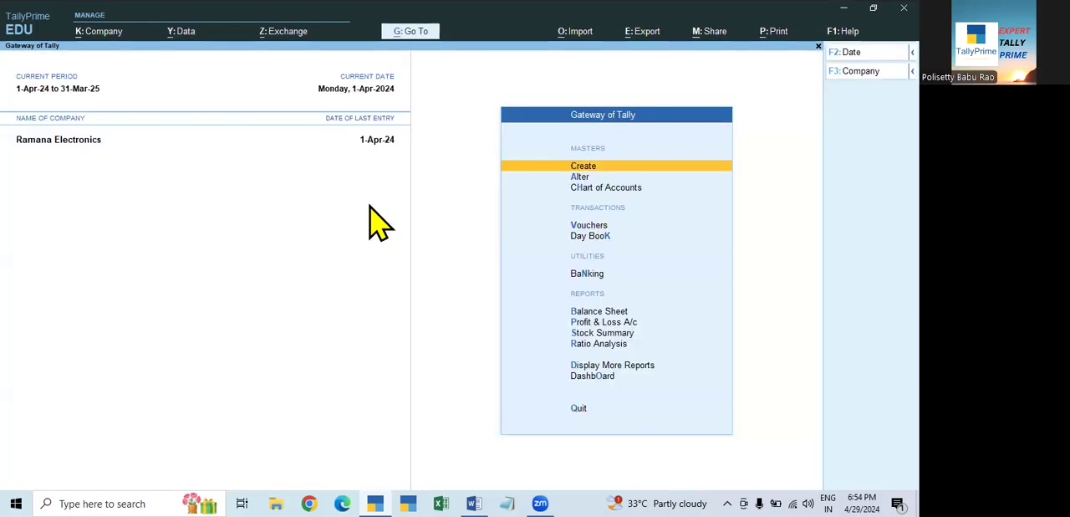
- Shut the Ramana Electronics company and open it again from the list of companies
key("ctrl+F3")
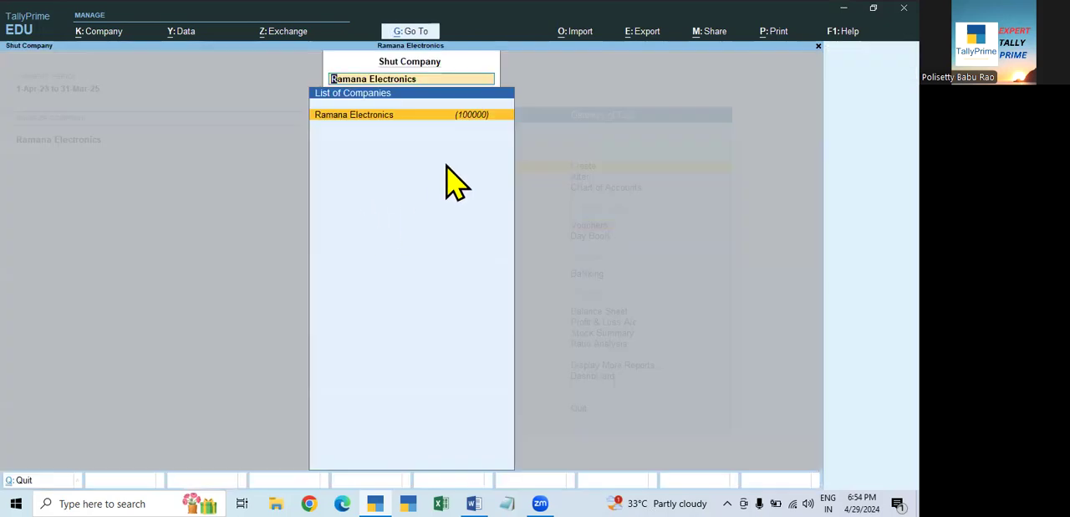
key("Return")
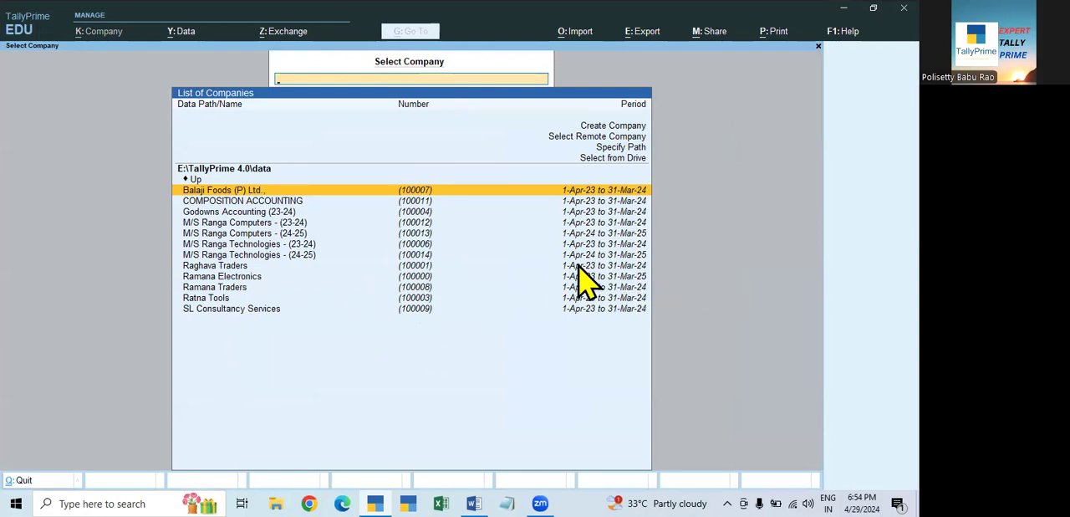
key("Escape")
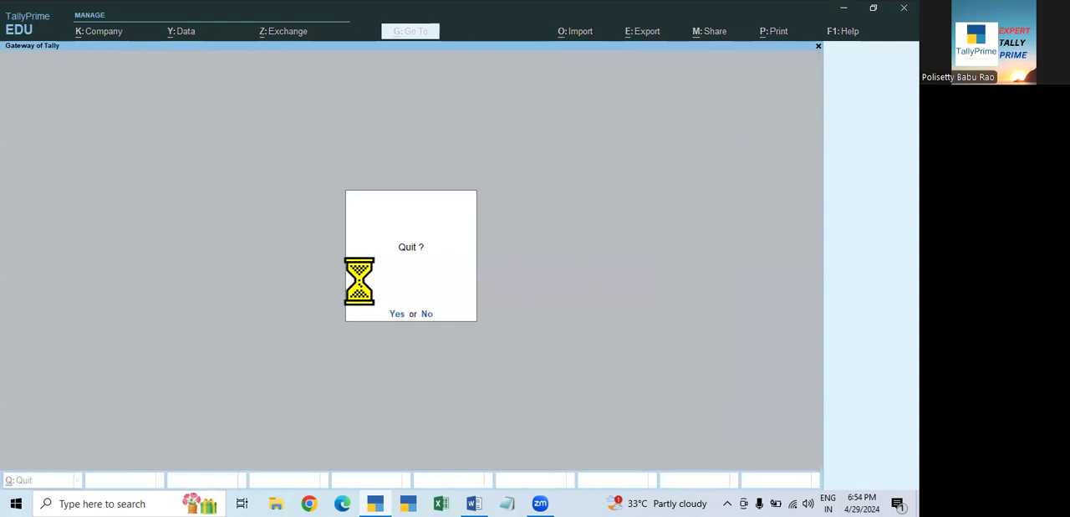
key("Escape")
key("Escape")
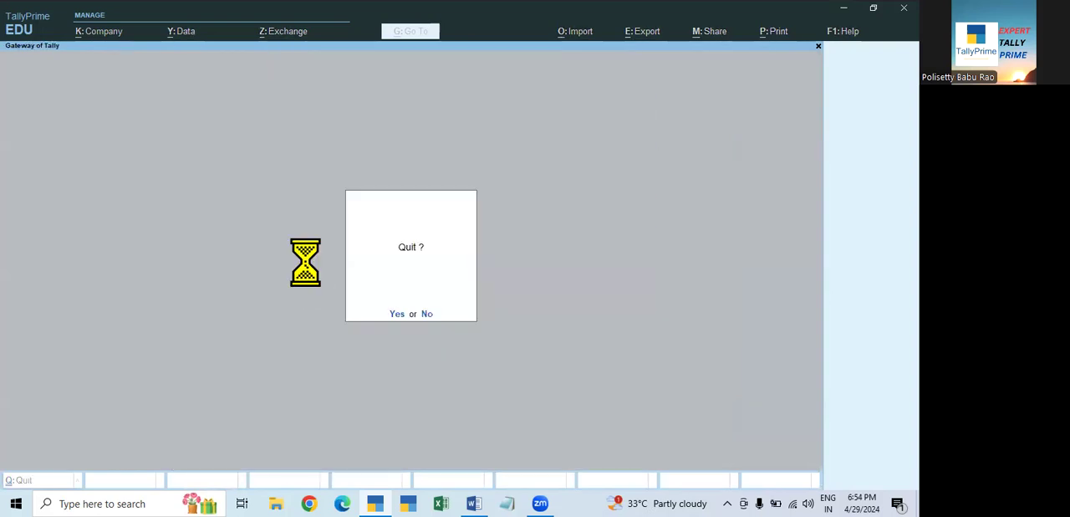
key("Escape")
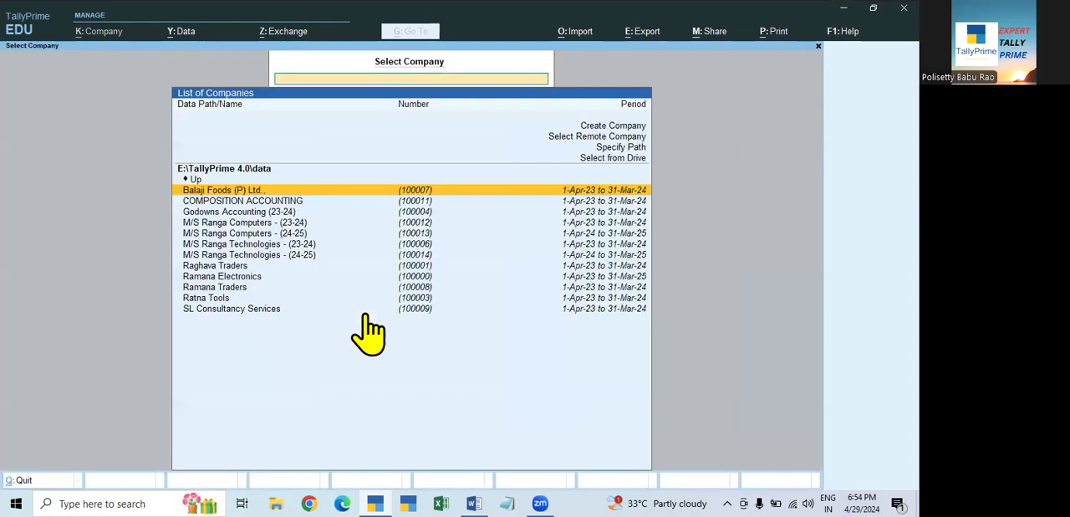
left_click(248, 278)
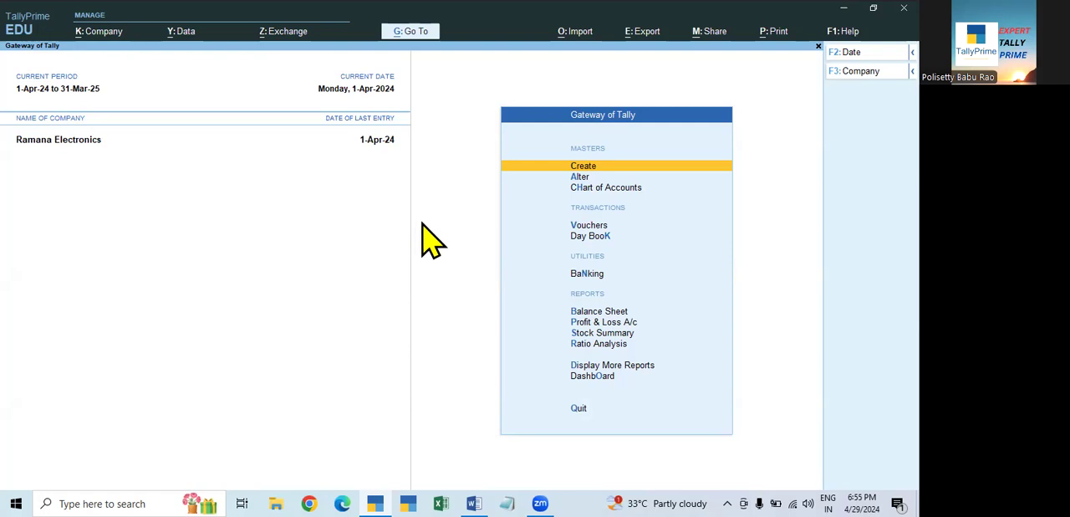
- Review the Aarya Traders ledger's details and opening balance in Ledger Alteration, and return to the list of masters
left_click(580, 177)
key("Down")
key("Return")
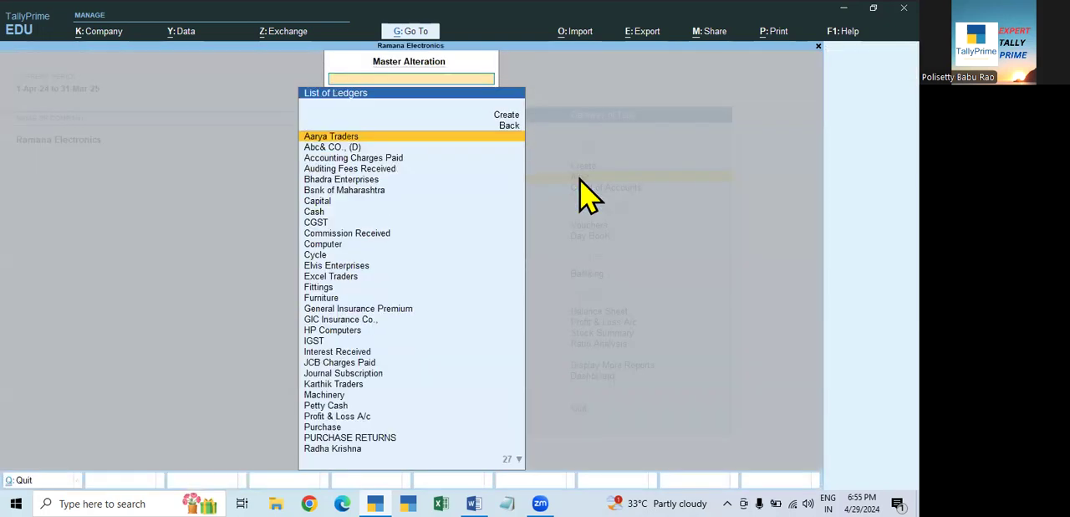
key("Return")
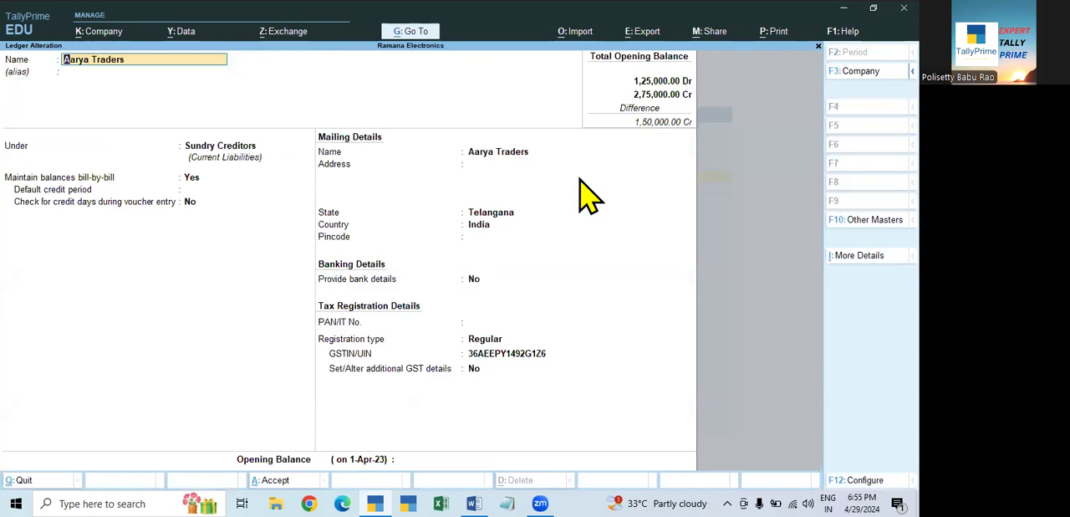
key("Escape")
key("Escape")
key("Escape")
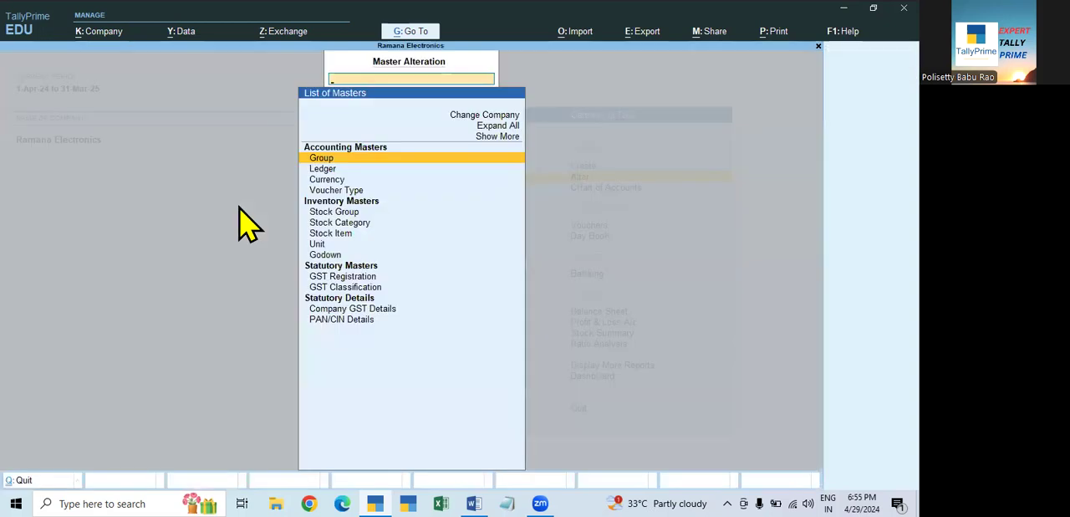
- Check the opening balance date of the Aarya Traders ledger in Ledger Alteration, and return to the Gateway of Tally without changes
key("Down")
key("Return")
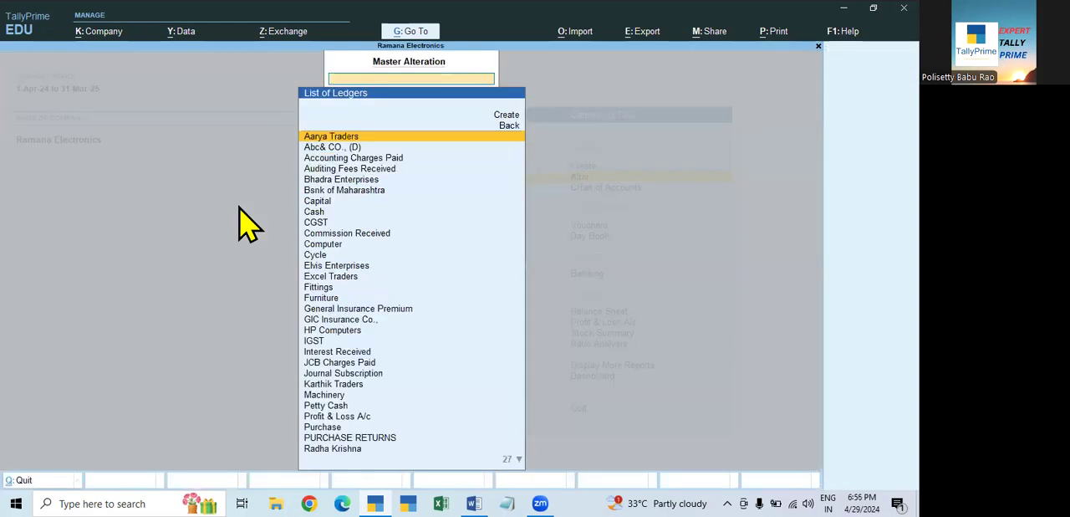
key("Return")
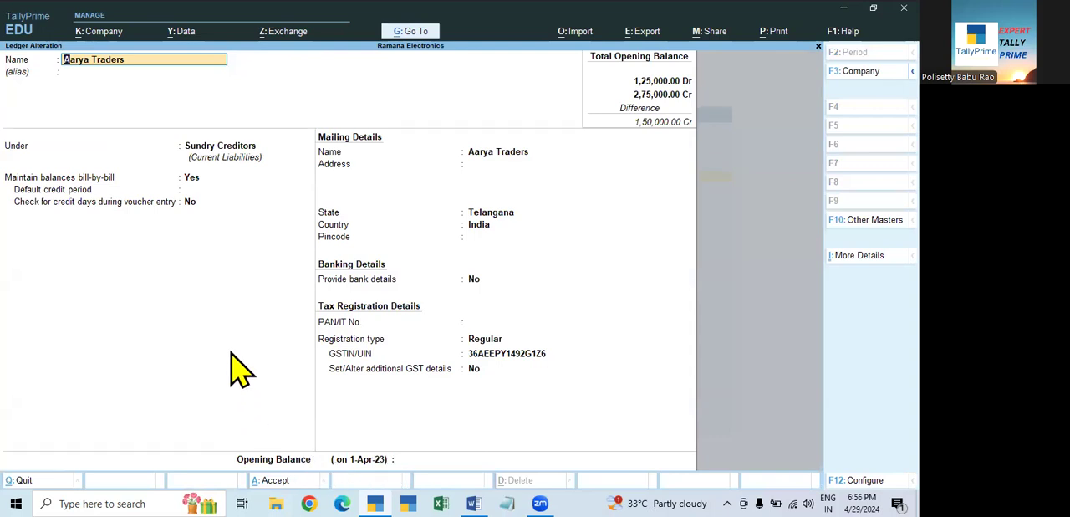
key("Escape")
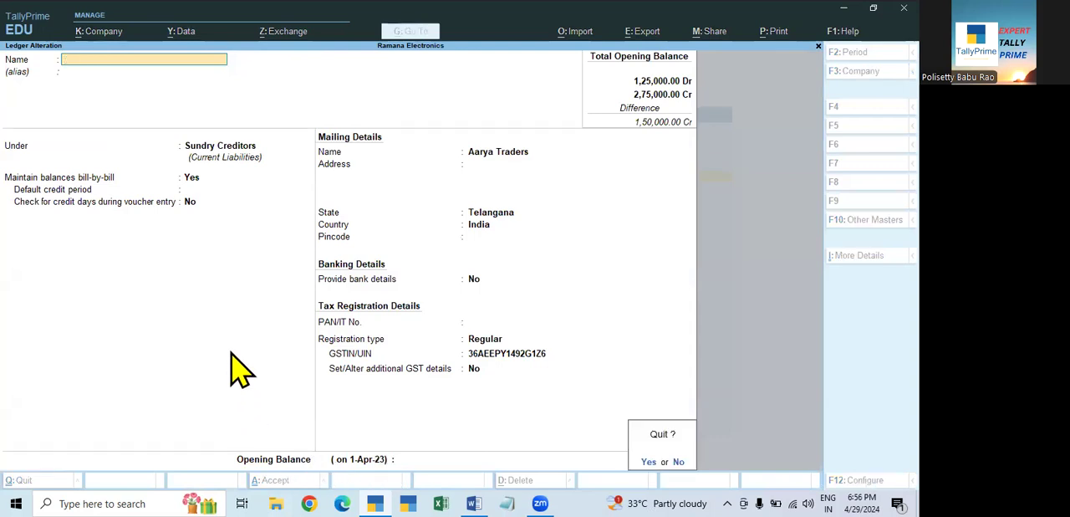
key("Escape")
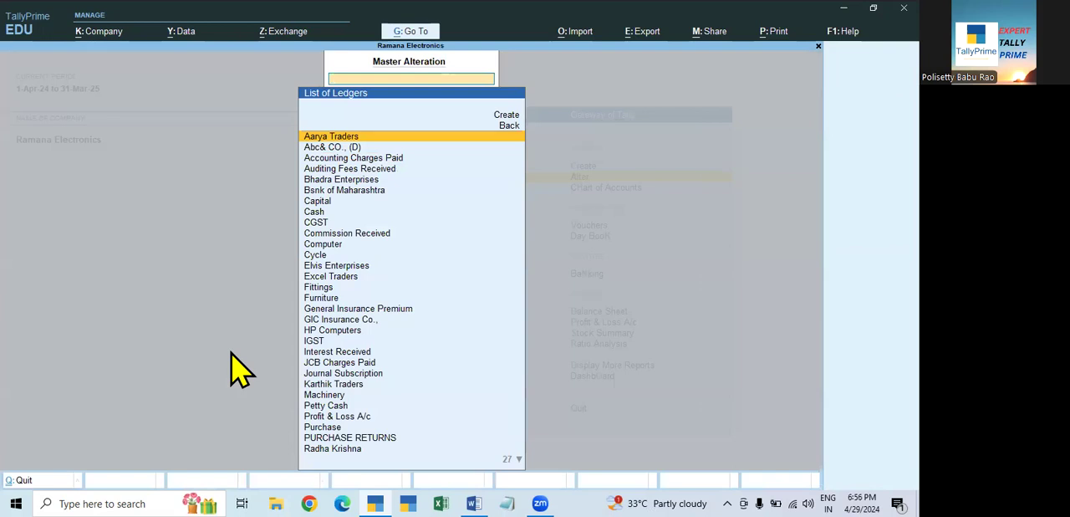
key("Escape")
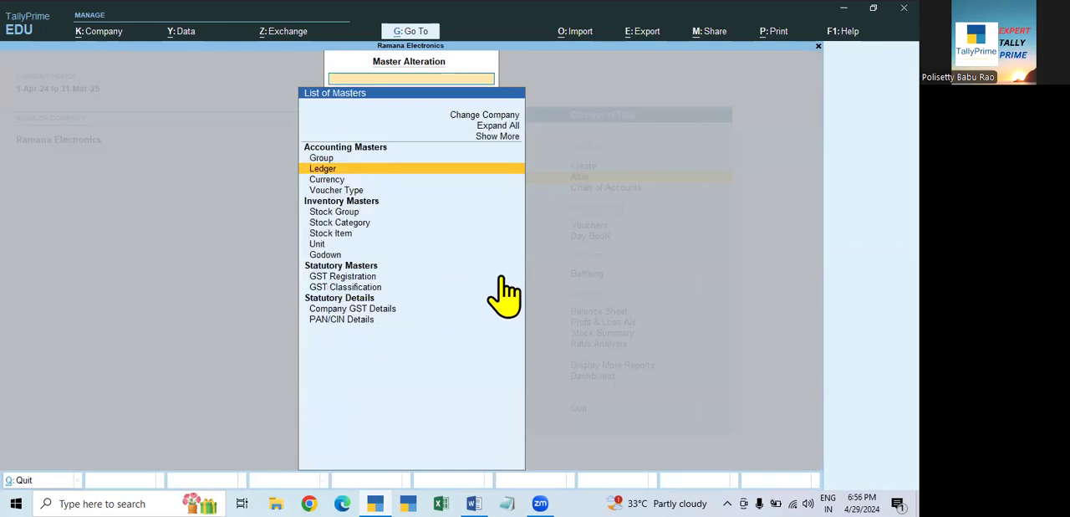
key("Escape")
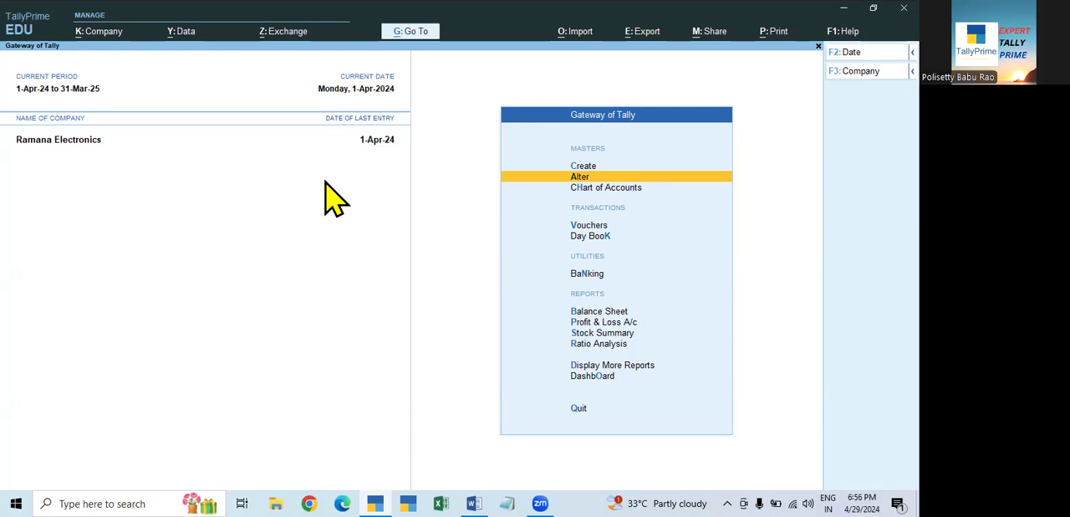
- Set the current period to the previous financial year, from 1-4-2023 to 31-3-2024
left_click(83, 94)
type("1.4.2023")
key("Return")
type("31.3.24")
key("Return")
- Examine the Profit & Loss A/c for 2023-24 in detailed form, down to the Nett Loss line
left_click(607, 324)
key("alt+F5")
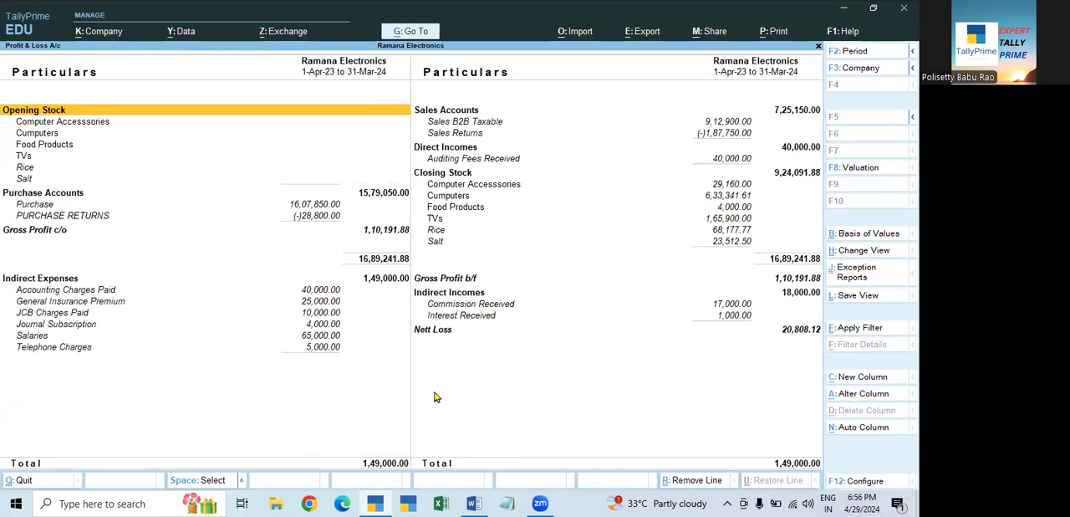
left_click(452, 329)
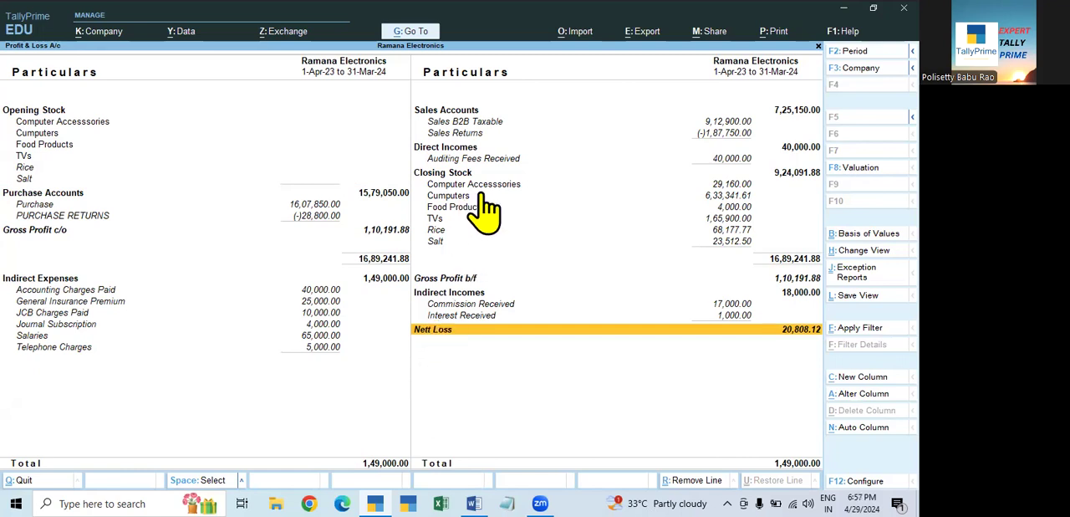
- Examine the detailed Balance Sheet for 2023-24, including its Profit & Loss A/c figures, and return to the Gateway of Tally
key("Escape")
key("Up")
key("Return")
key("alt+F5")
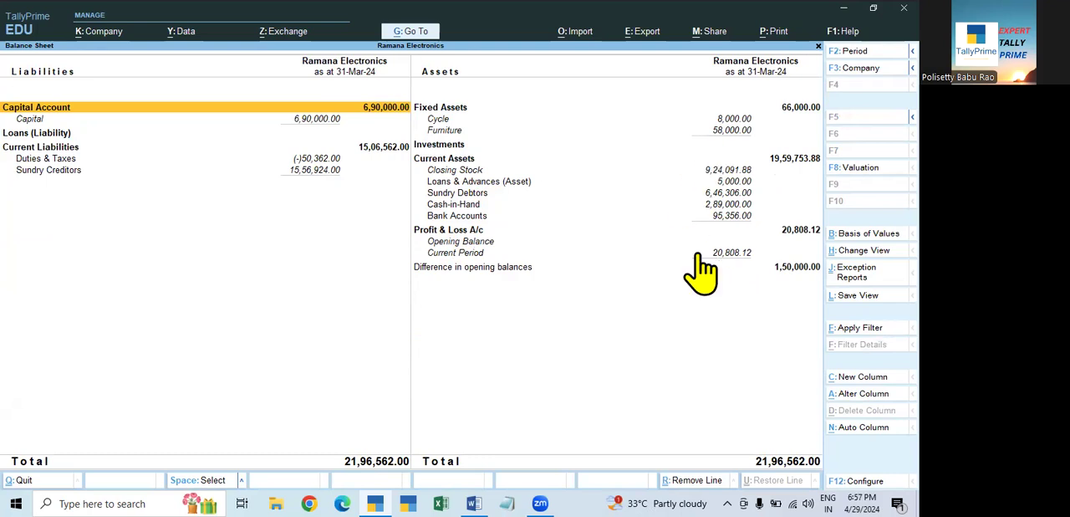
key("Escape")
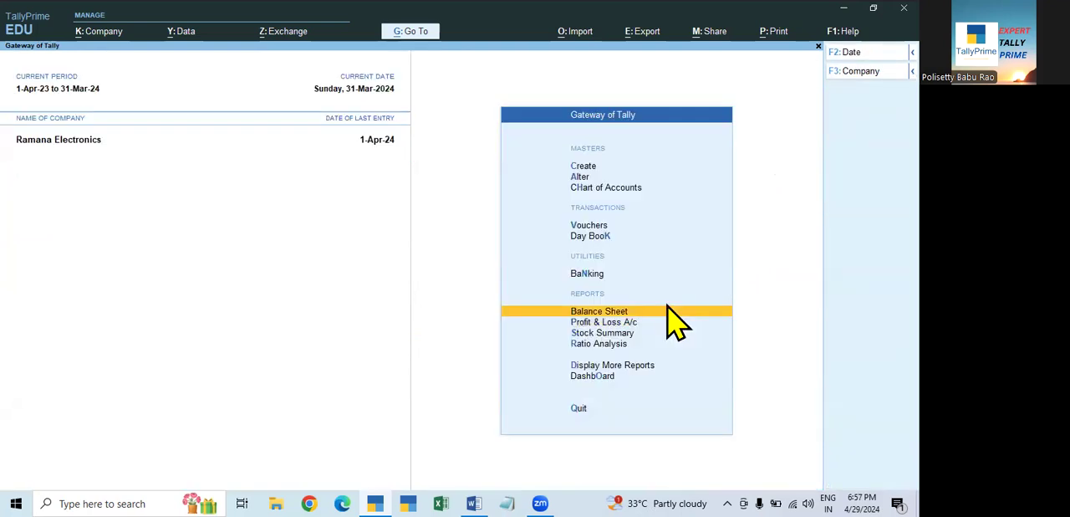
- Look at the condensed Profit & Loss A/c once more and return to the Gateway of Tally
left_click(600, 324)
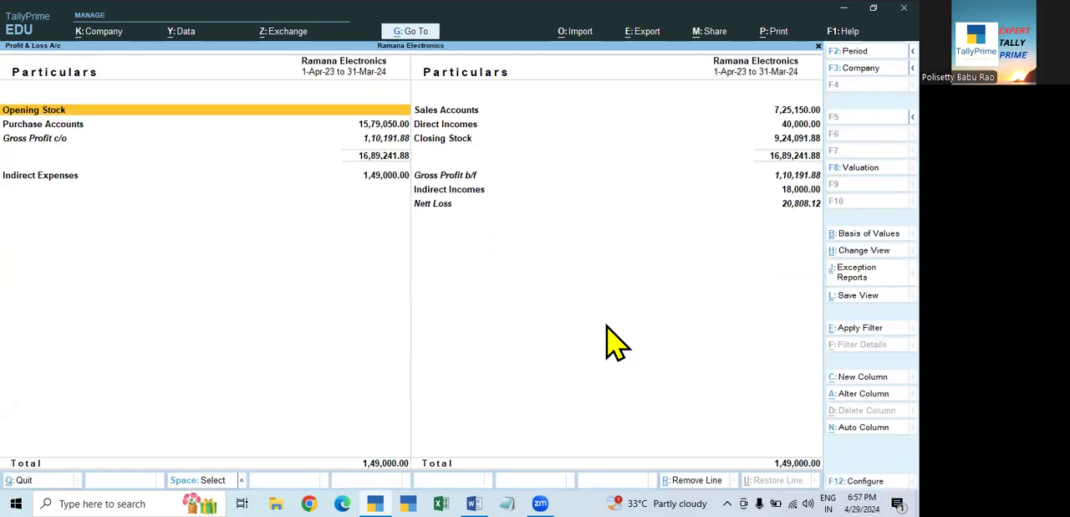
key("Escape")
key("Escape")
key("Escape")
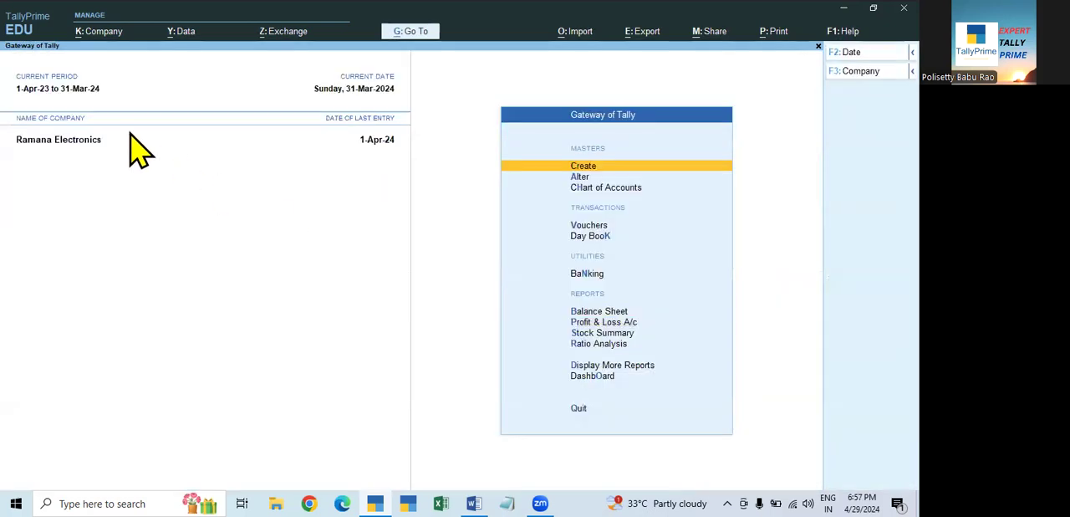
- Change the current period to financial year 2024-25, from 1.4.24 to 31.3.25
key("F2")
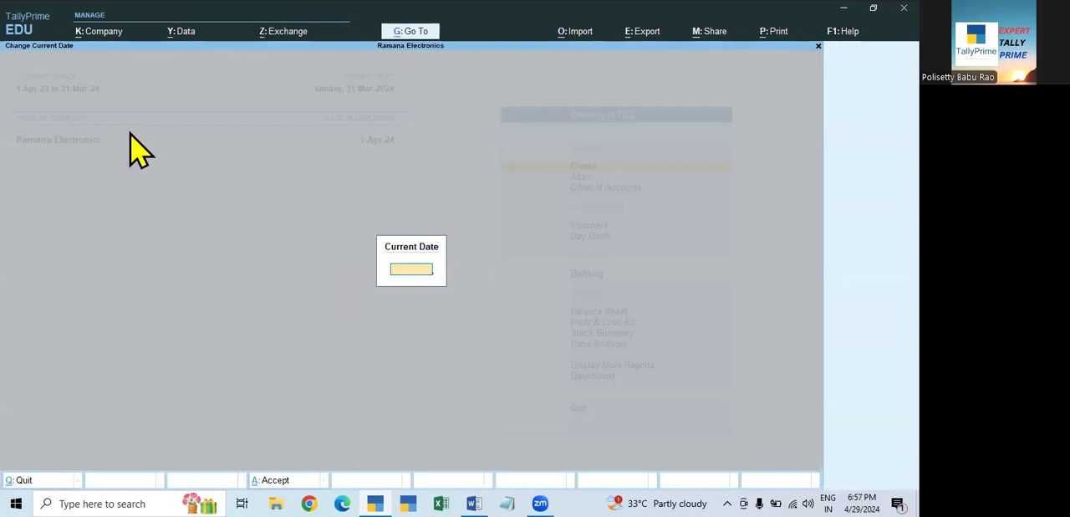
key("Escape")
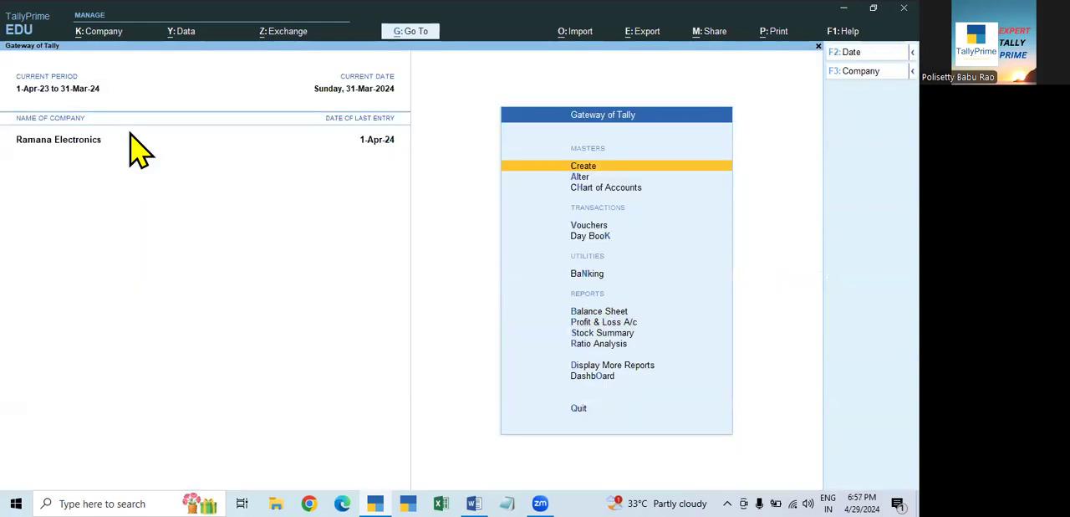
left_click(98, 88)
type("1.4.24")
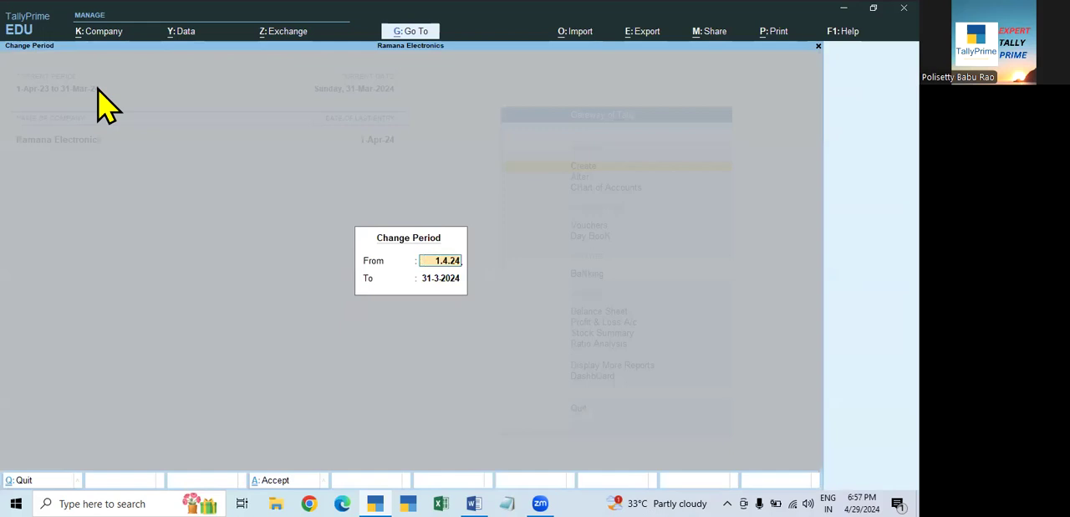
key("Return")
type("31.3.25")
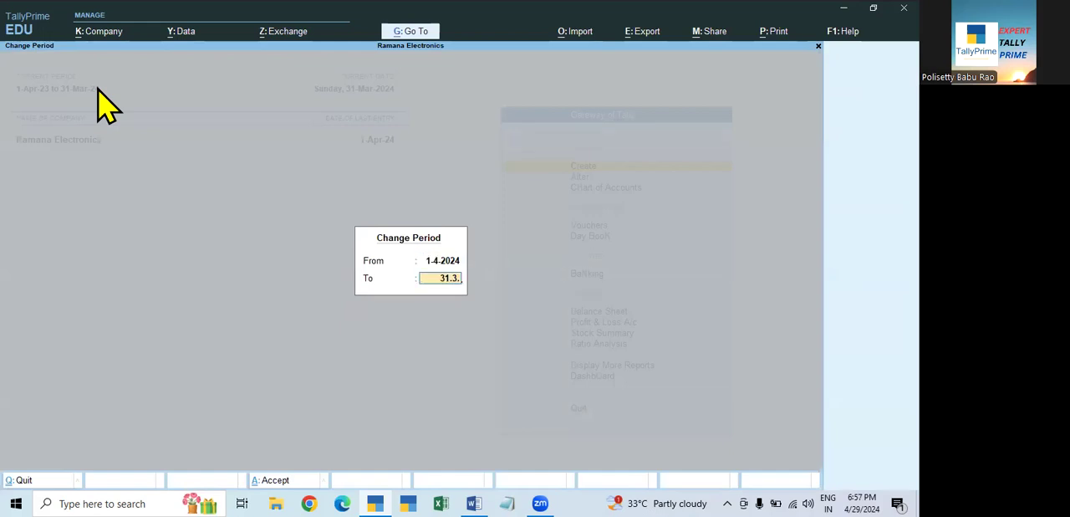
key("Return")
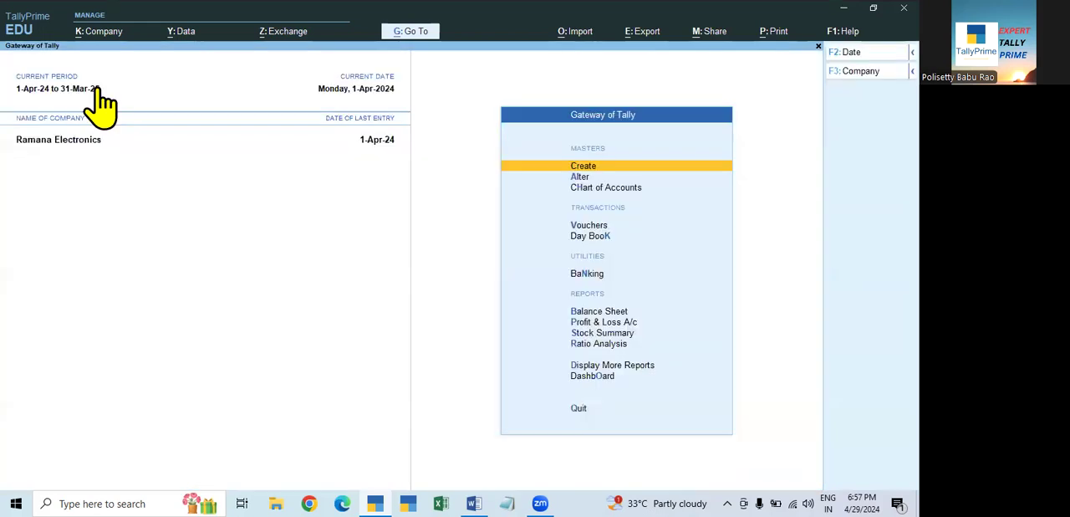
- Delete the 20,000.00 payment voucher for Aarya Traders dated 1-Apr-24 through the Day Book, and return to the Gateway of Tally
key("Down")
key("Down")
key("Down")
key("Down")
key("Return")
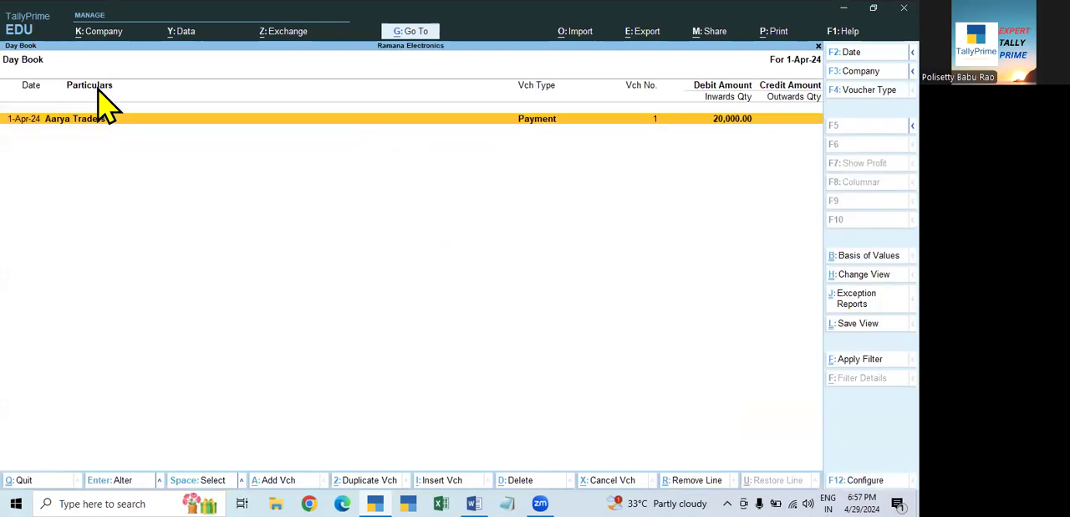
key("F2")
key("Return")
key("Return")
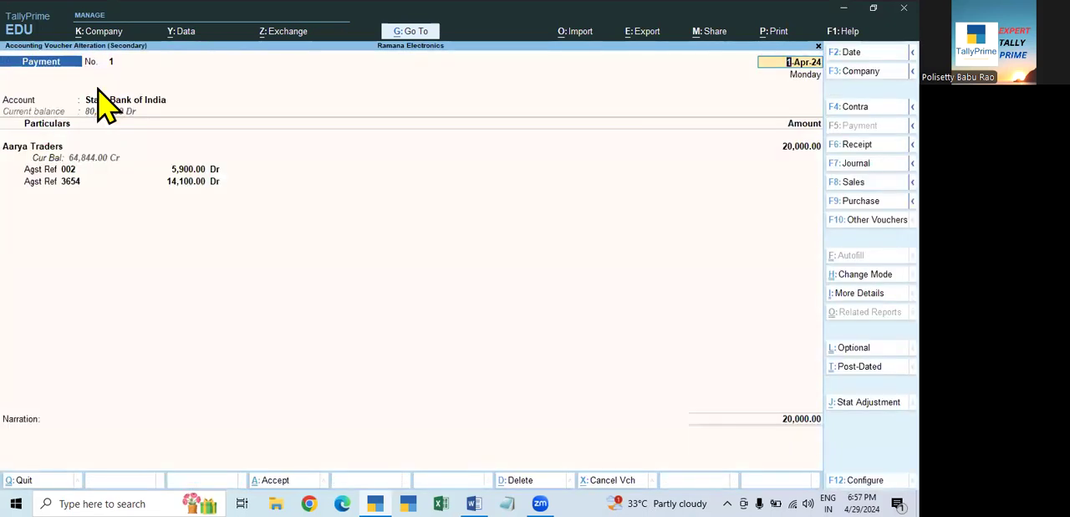
key("alt+d")
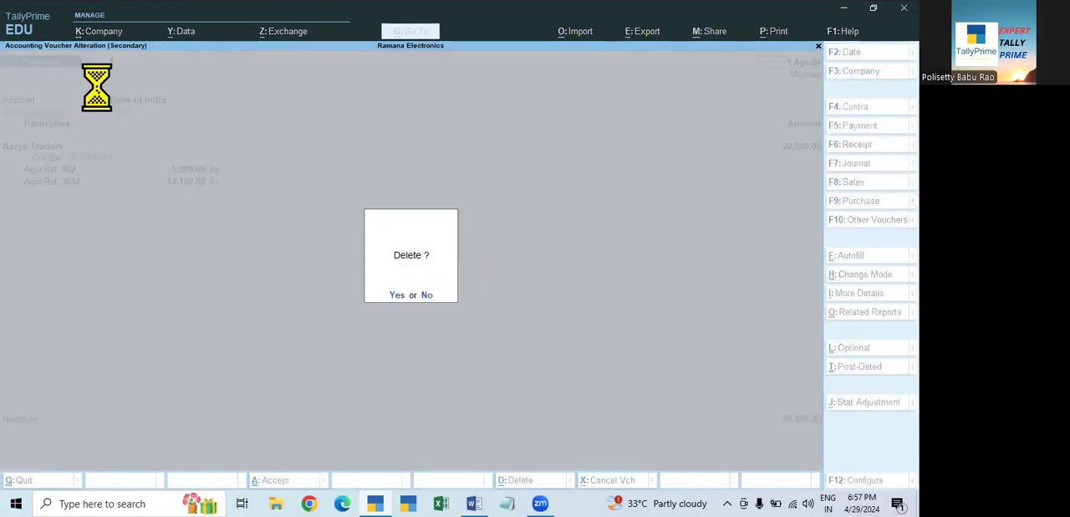
key("y")
key("Escape")
key("Escape")
key("n")
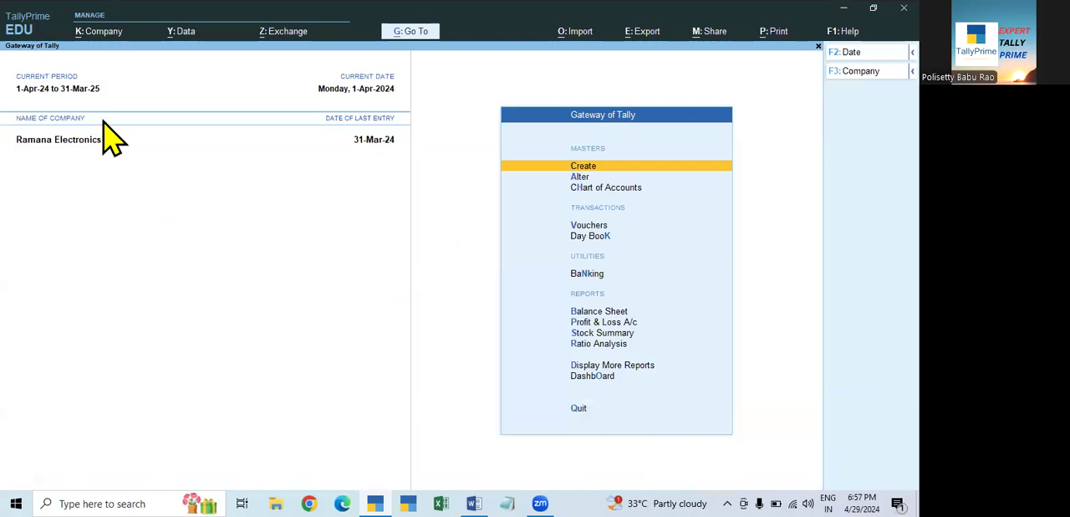
- Switch the current period back to 1.4.23 through 31.3.24
key("alt+F2")
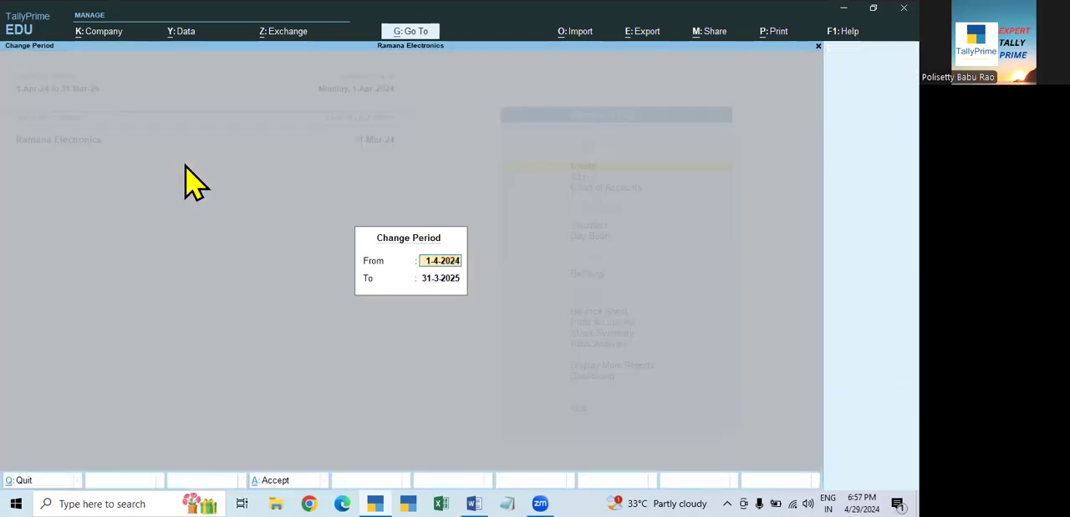
type("1.4.")
type("23")
key("Return")
type("31.3.24")
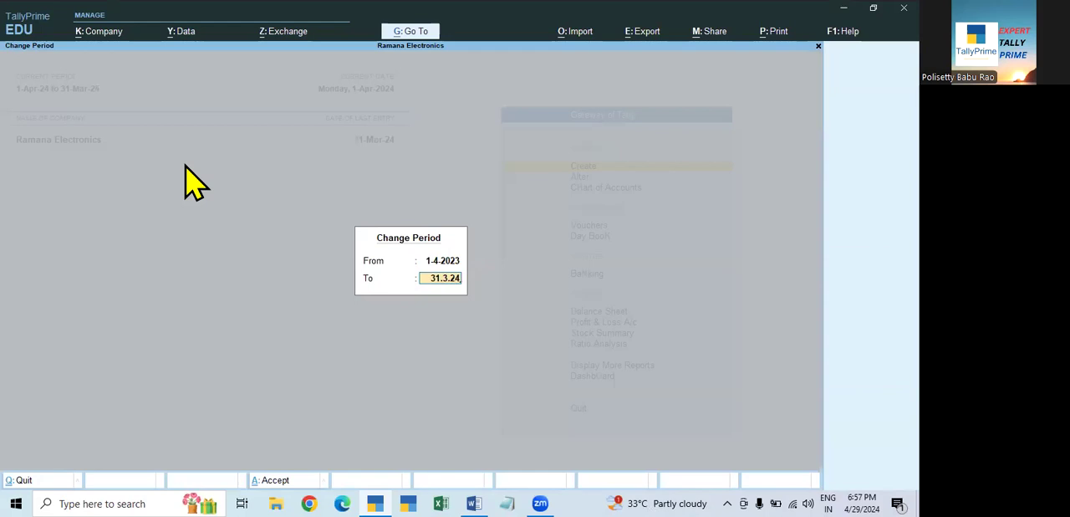
key("Return")
- Check the nett result in the Profit & Loss A/c for 2023-24 and leave the report
key("Down")
key("Down")
key("Down")
key("Down")
key("Down")
key("Down")
key("Down")
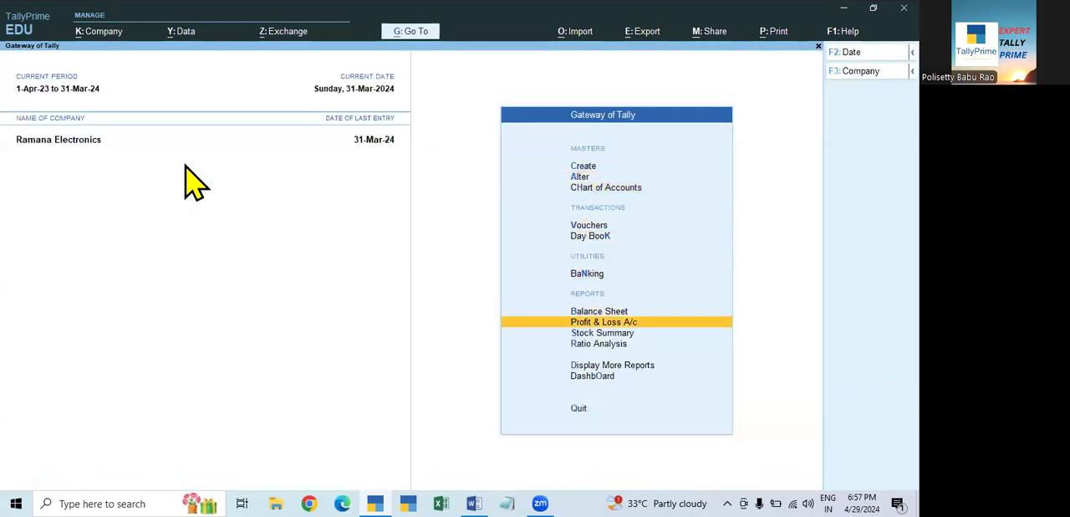
key("Return")
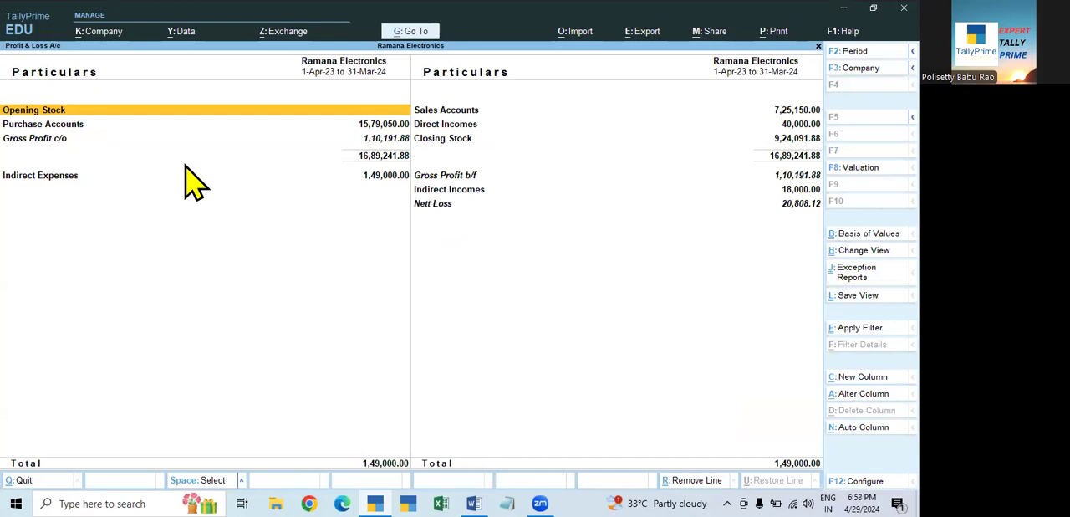
key("Escape")
- Review the Balance Sheet as at 31-Mar-24 in detailed form and leave the report
key("Up")
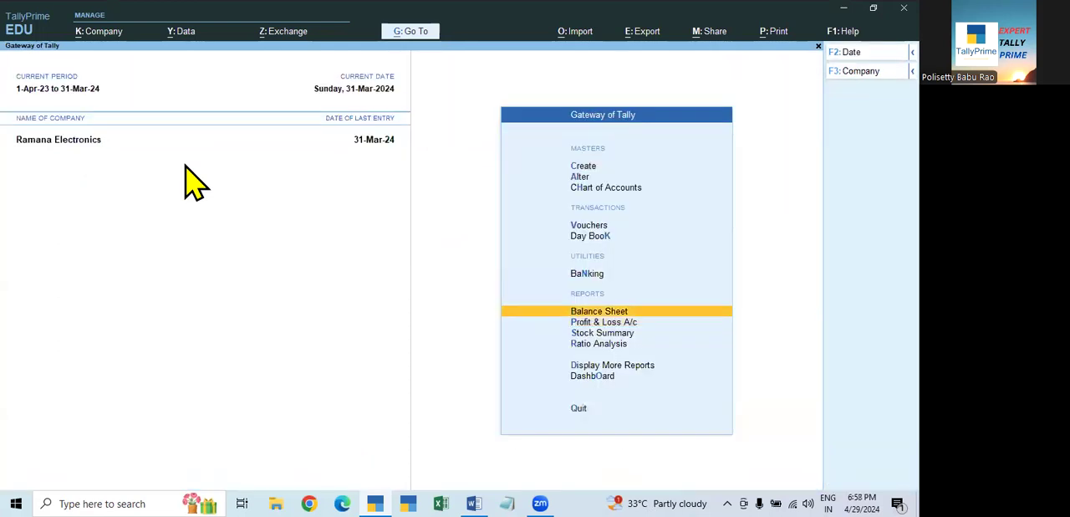
key("Return")
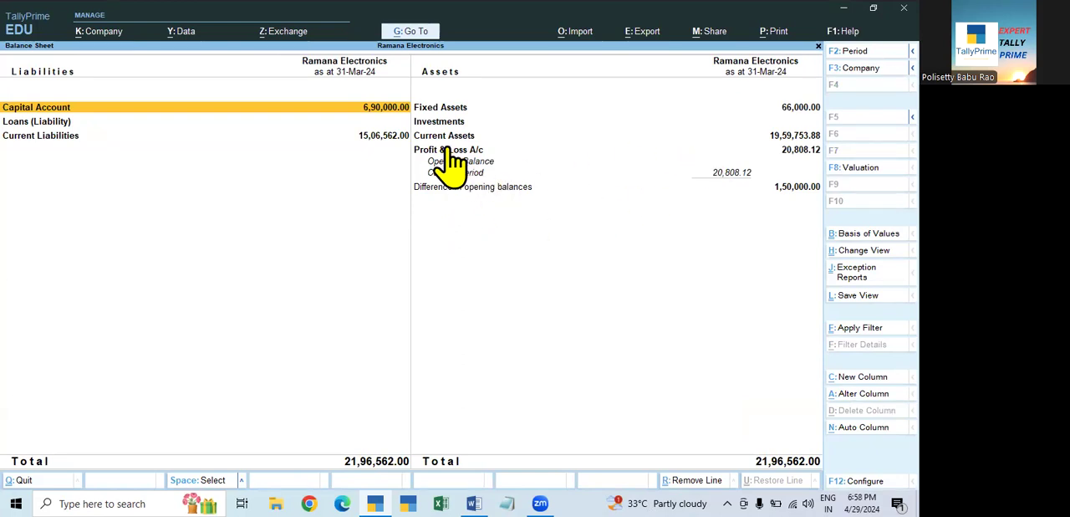
key("alt+F1")
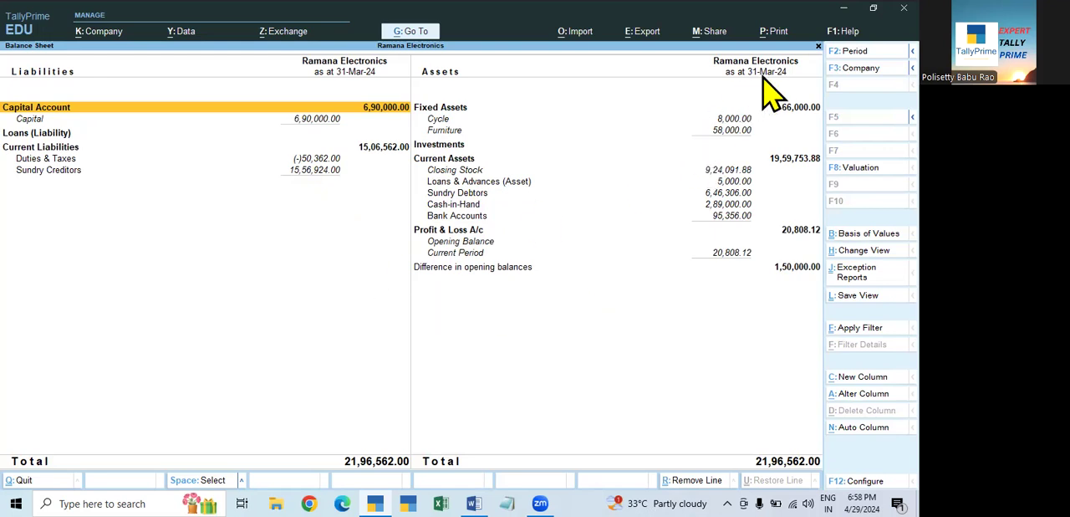
key("Escape")
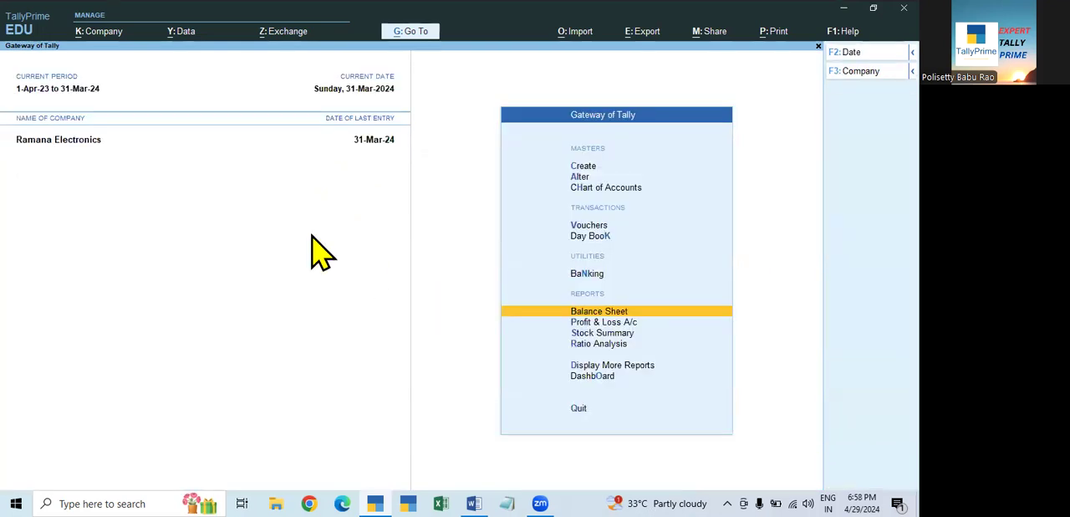
- Set the current period to start on 1.4.24 and end on 31.3.254
left_click(62, 90)
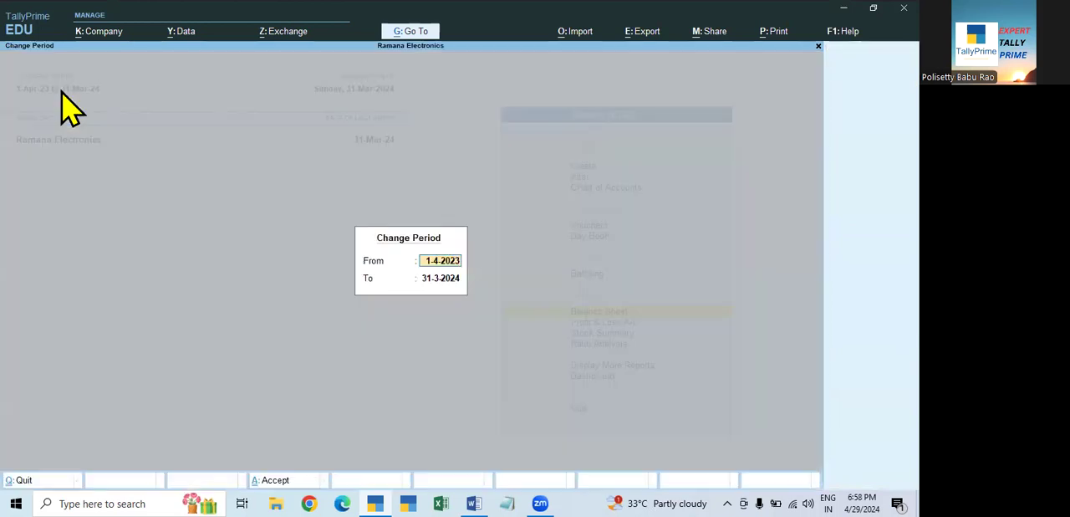
type("1.4.")
type("24")
key("Return")
type("31.3.254")
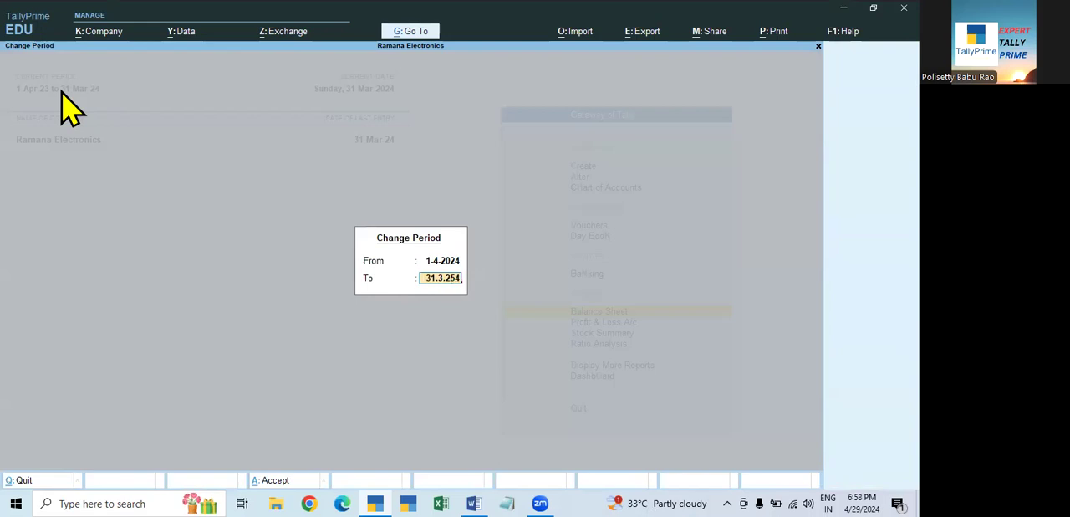
key("Return")
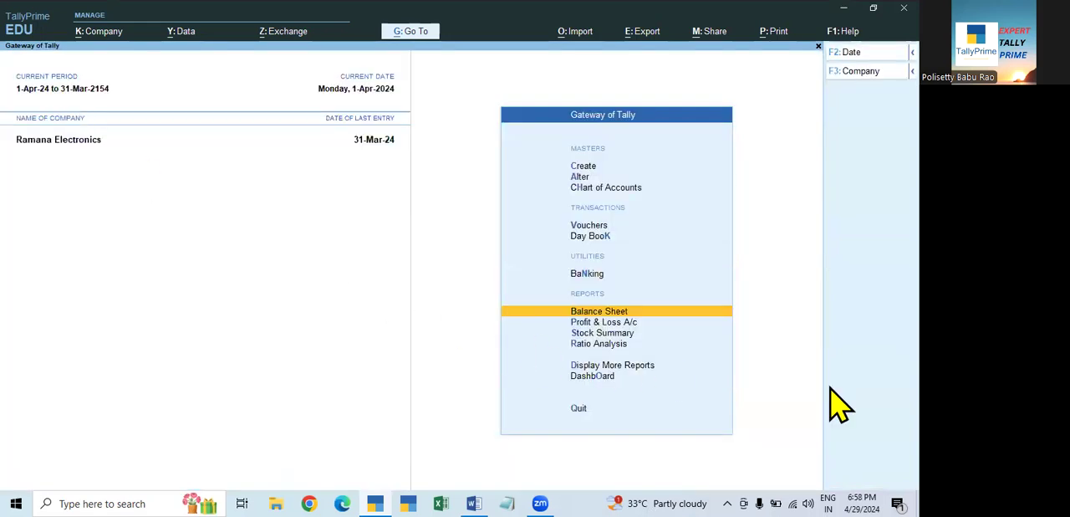
- Compare the detailed Balance Sheet and detailed Profit & Loss A/c for 1-Apr-24, checking the carried-forward loss and stock
key("Return")
key("alt+F5")
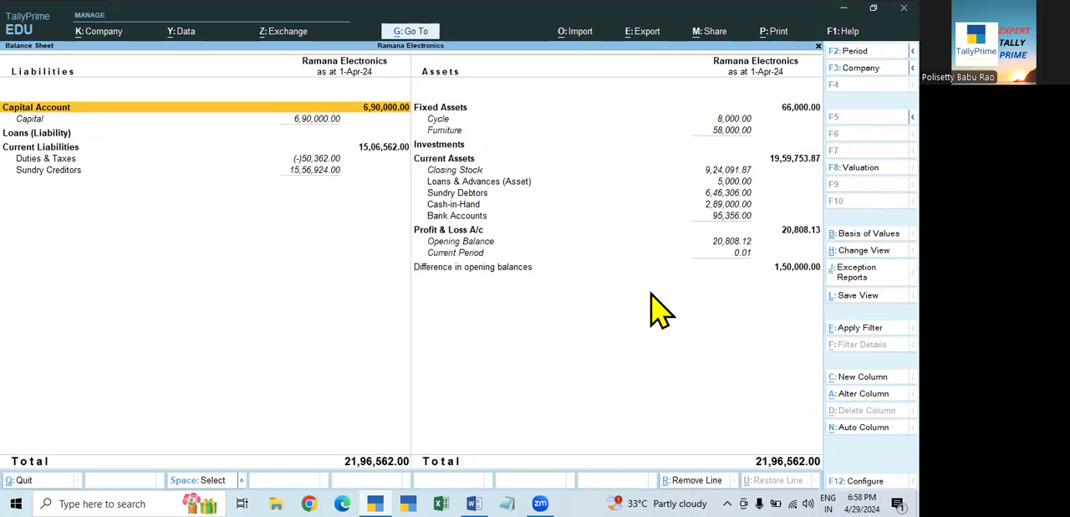
key("Escape")
key("Down")
key("Return")
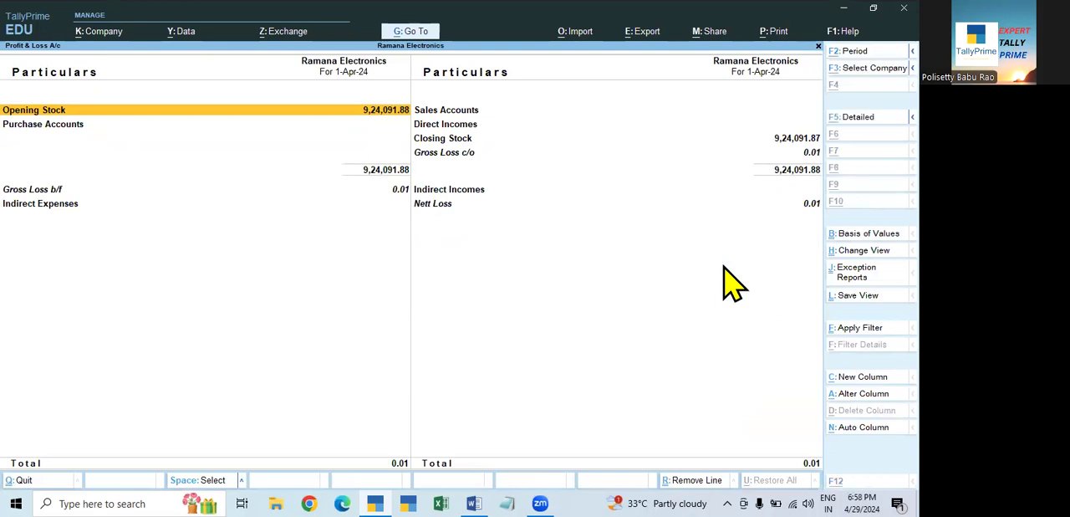
key("alt+F5")
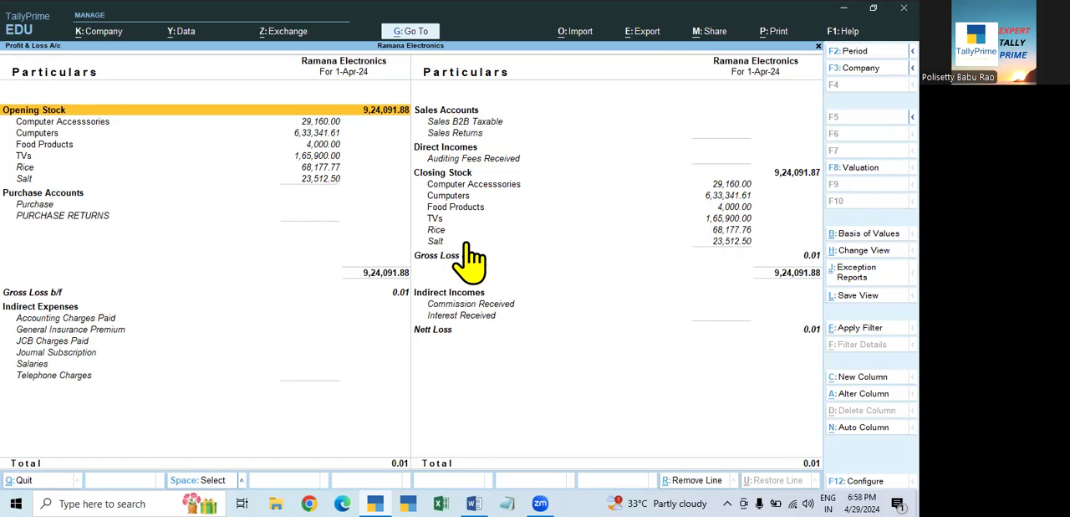
- Leave the Profit & Loss A/c and set the current period from 1.4.24 to 31.3.25
key("Escape")
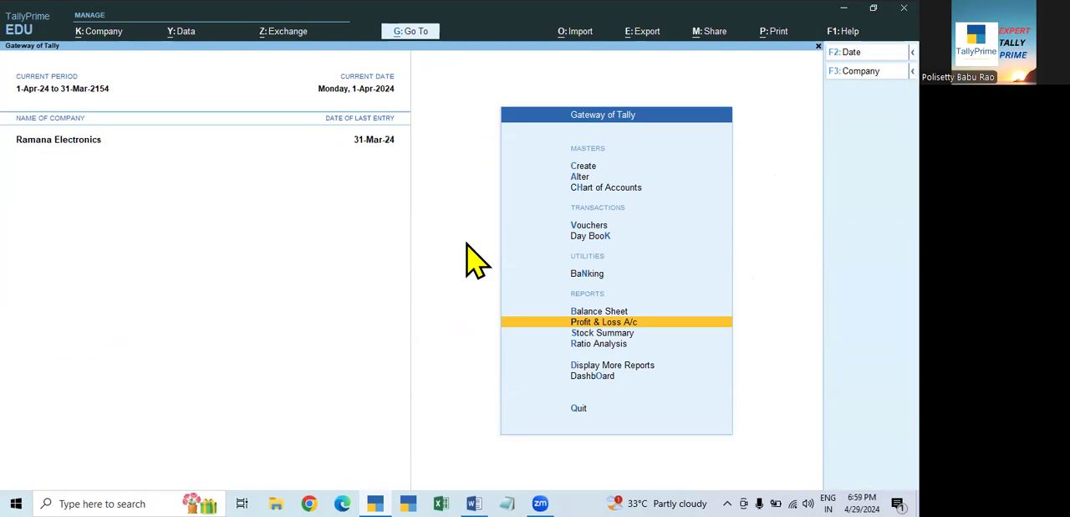
left_click(56, 93)
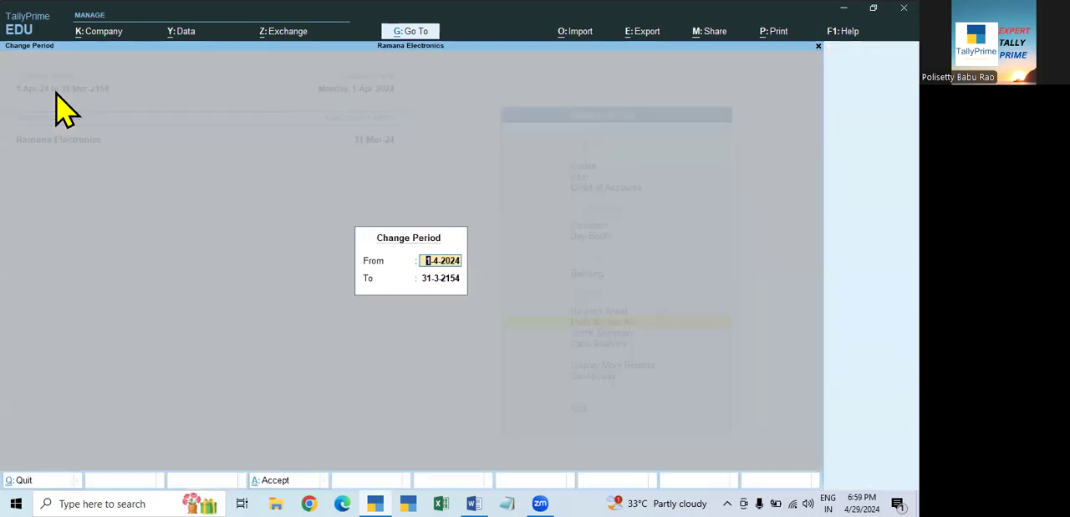
type("1.4.24")
key("Return")
type("31.3.25")
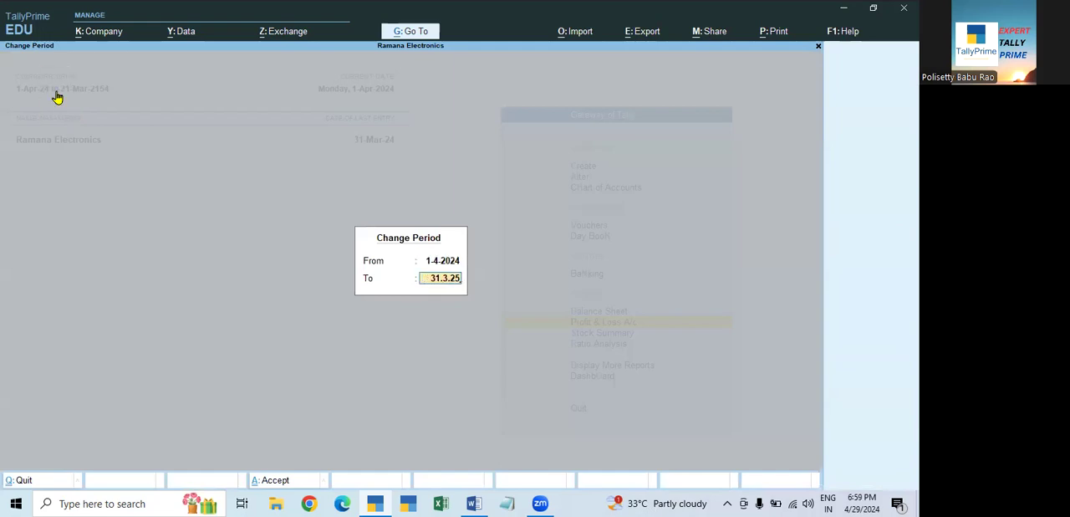
key("Return")
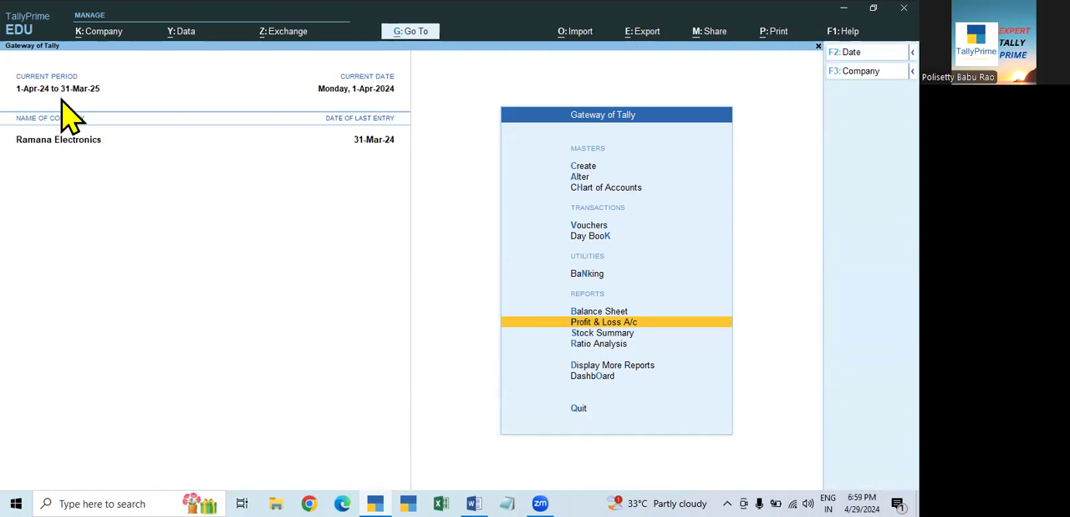
left_click(61, 89)
key("Escape")
key("Escape")
key("Escape")
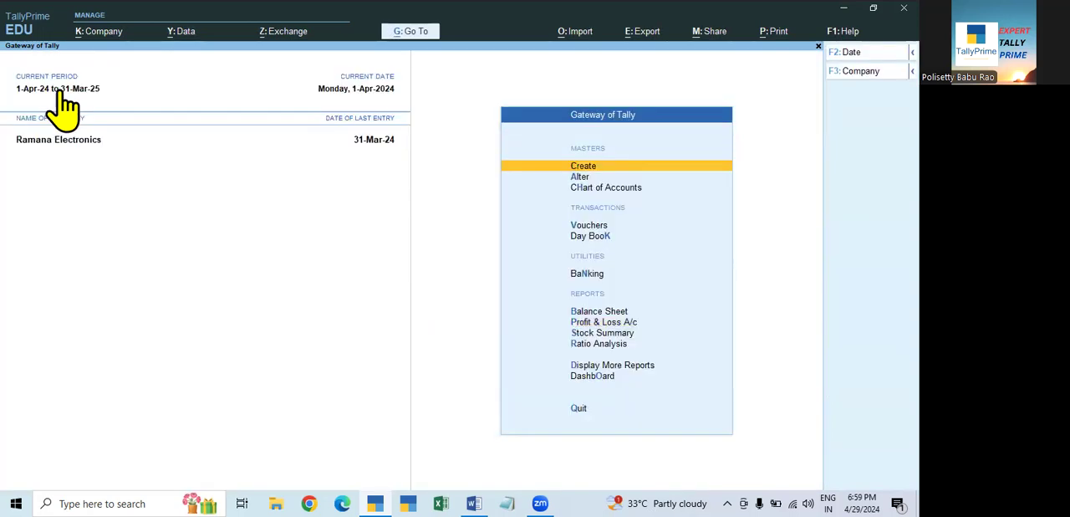
- Shut Ramana Electronics, check its period in the list of companies and load it again
key("ctrl+F3")
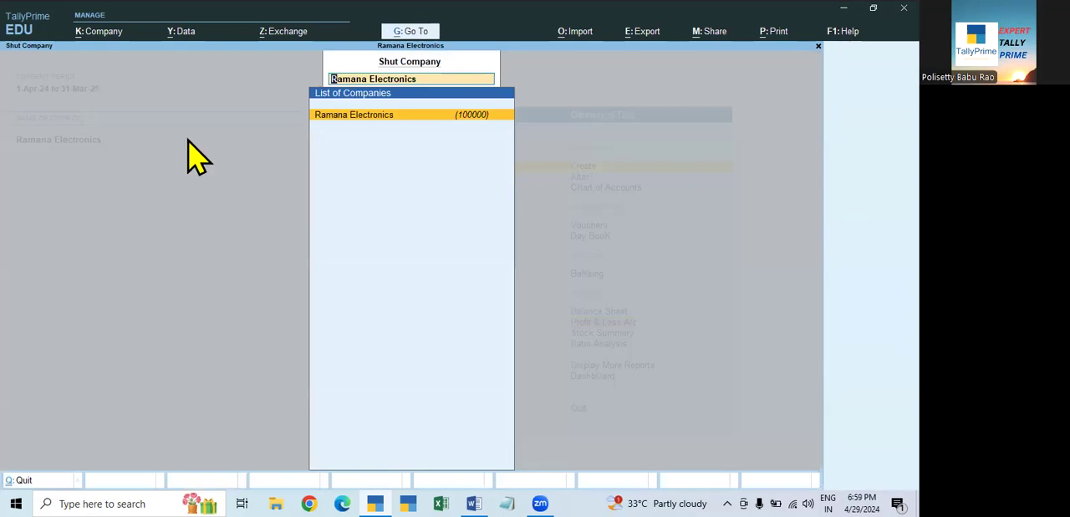
key("Return")
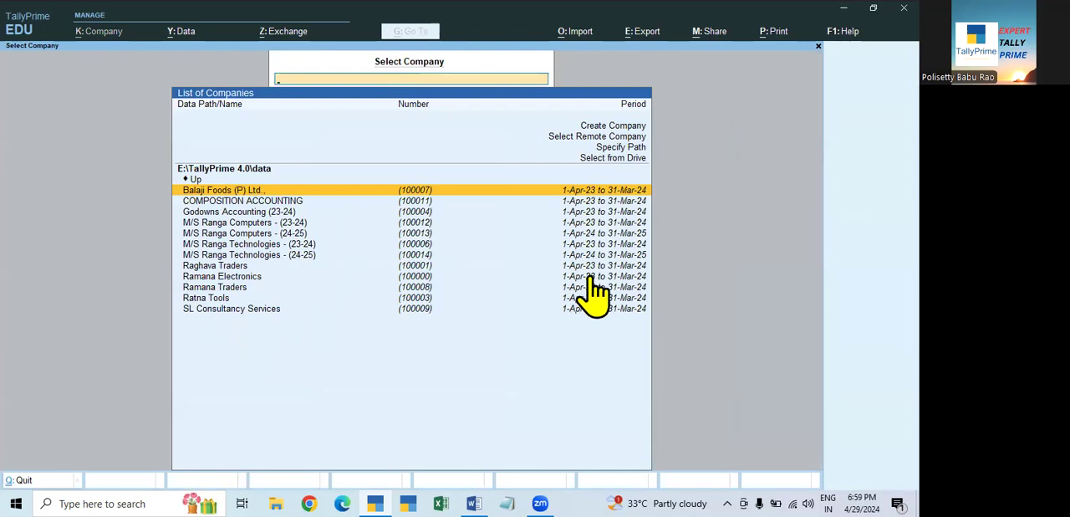
left_click(645, 276)
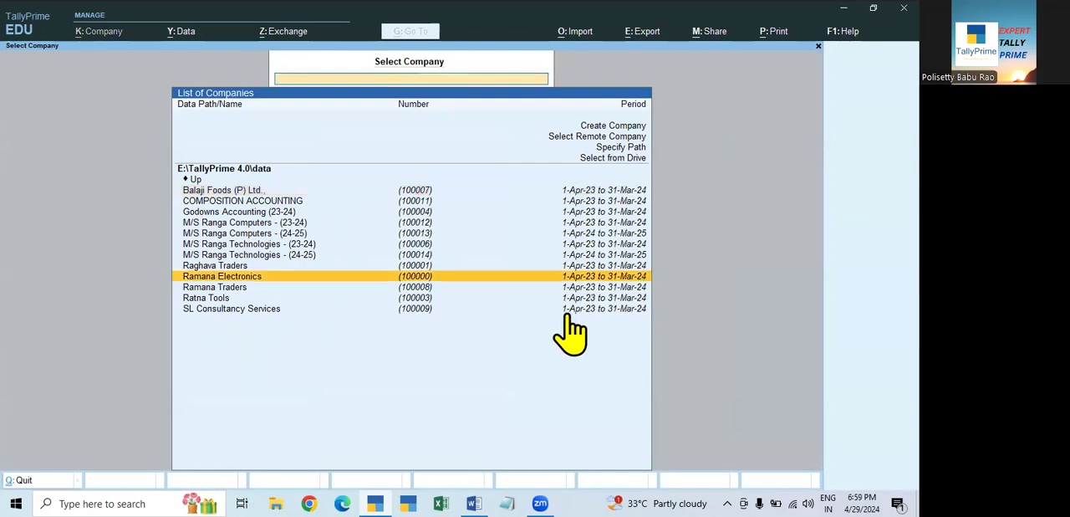
key("Escape")
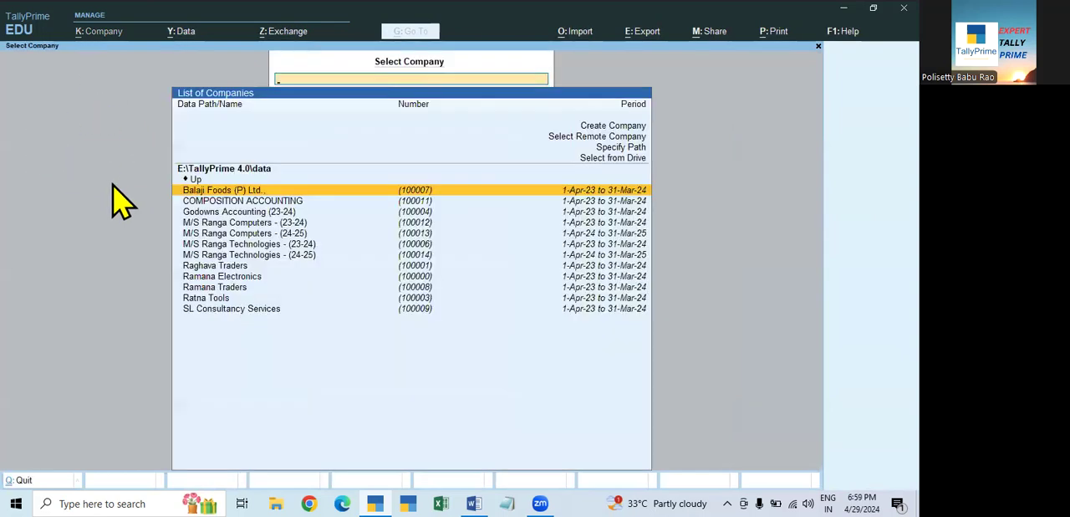
left_click(237, 278)
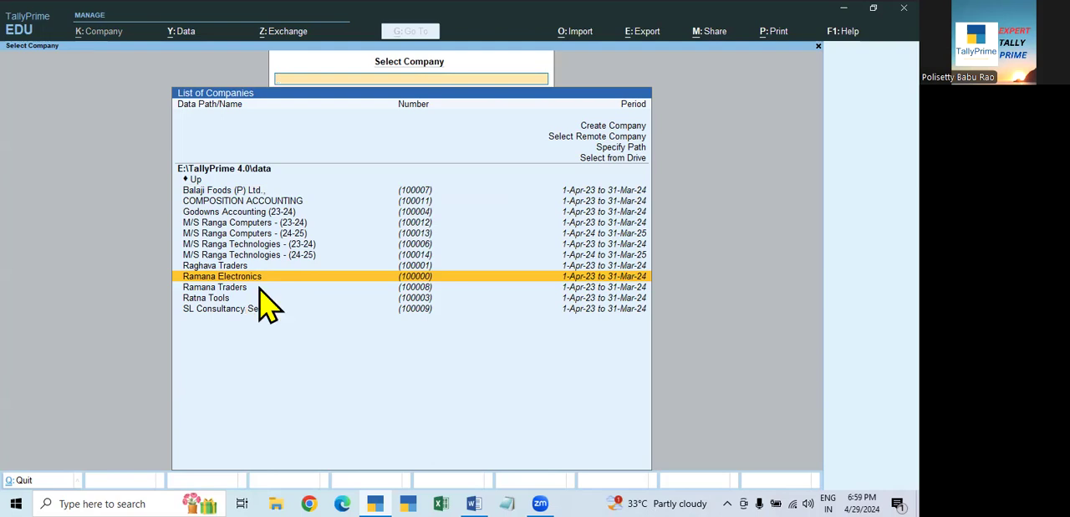
key("Return")
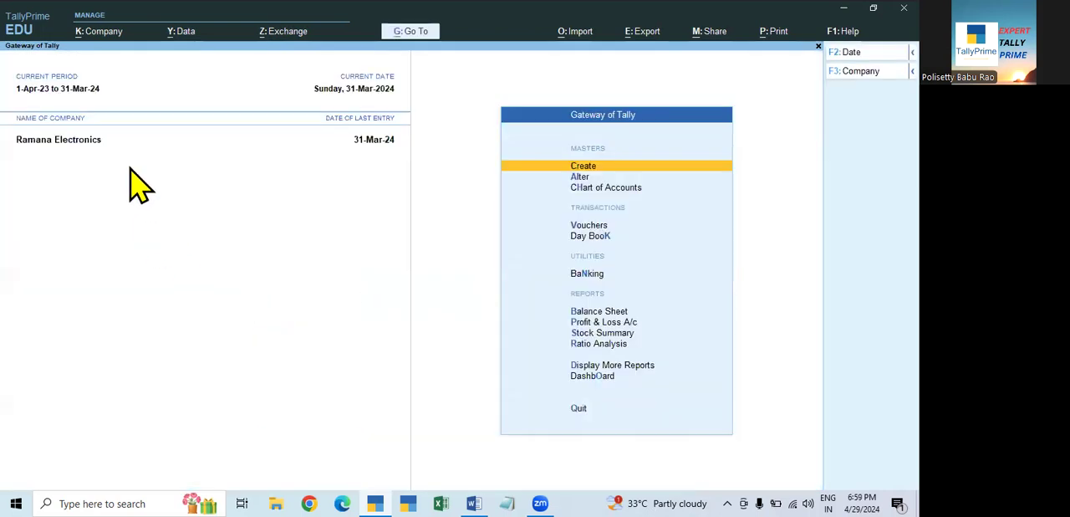
- Set the reloaded company's current period to run from 1.4.24 to 31.3.25
left_click(69, 94)
type("1.4.24")
key("Return")
type("31.2")
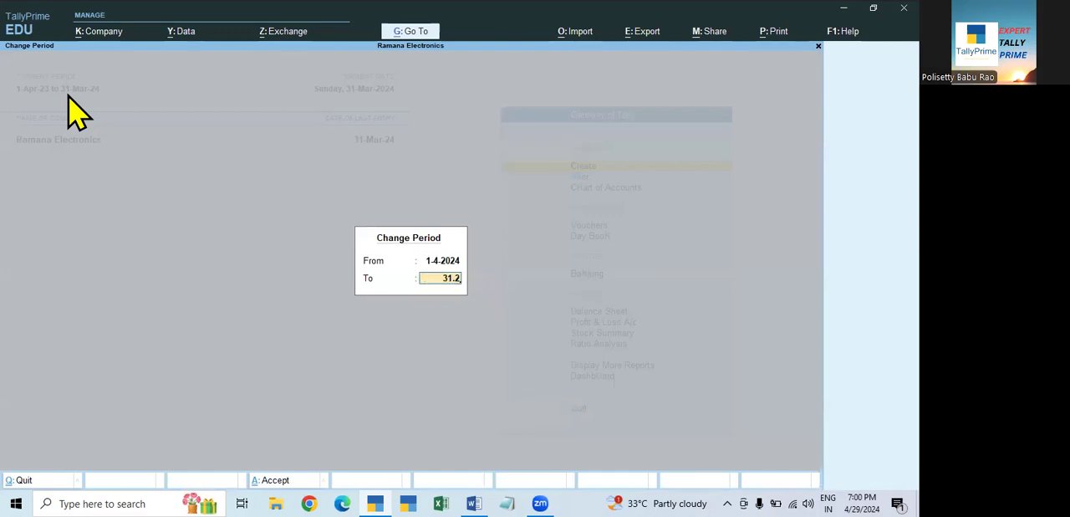
key("BackSpace")
type("3.25")
key("Return")
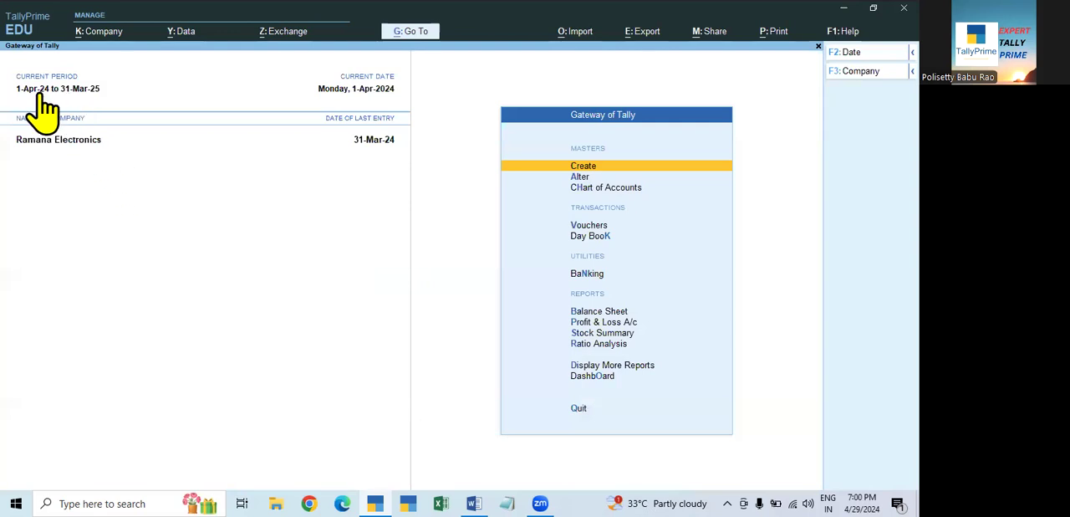
- Shut Ramana Electronics again to recheck its listed period without any new-year entry, and reopen the company
key("alt+F3")
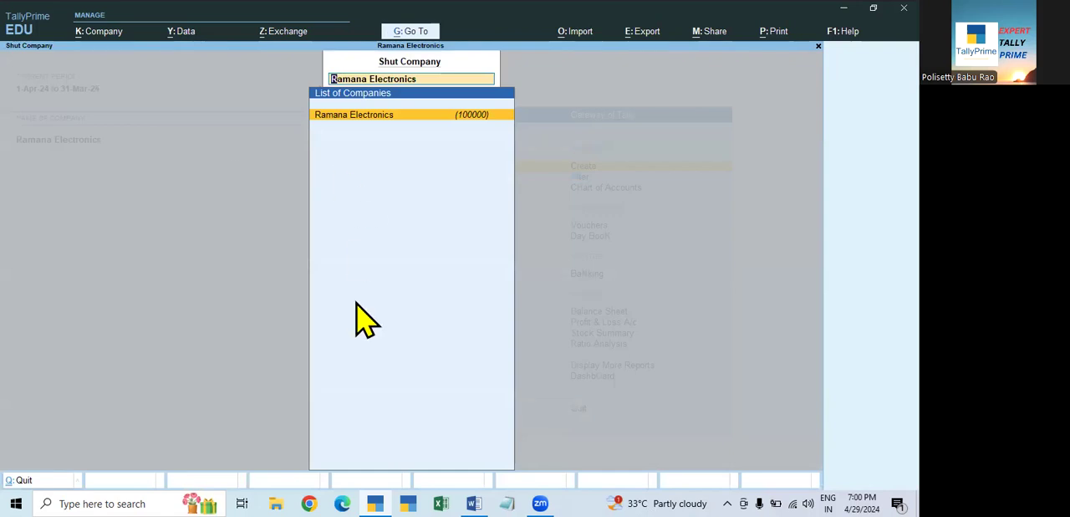
key("Return")
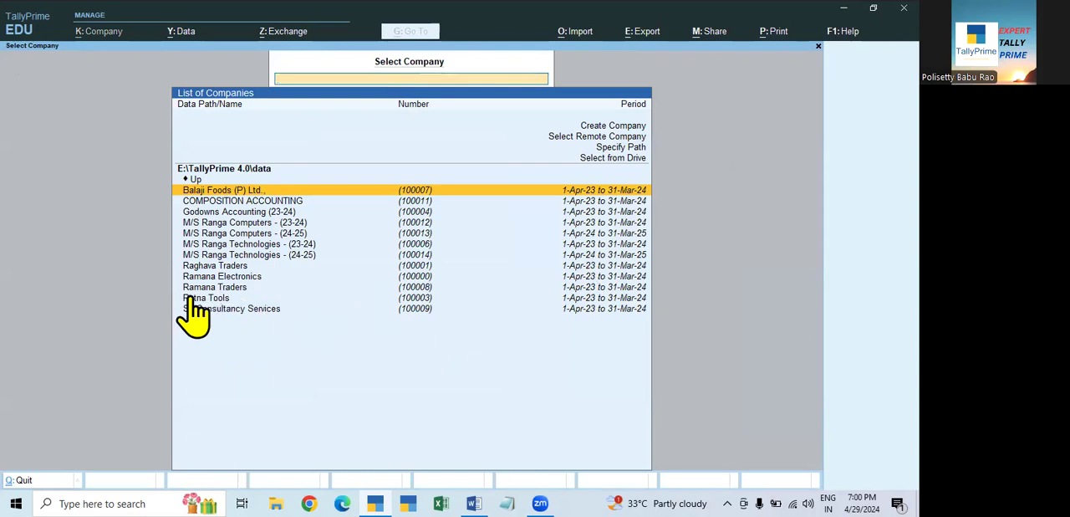
key("Escape")
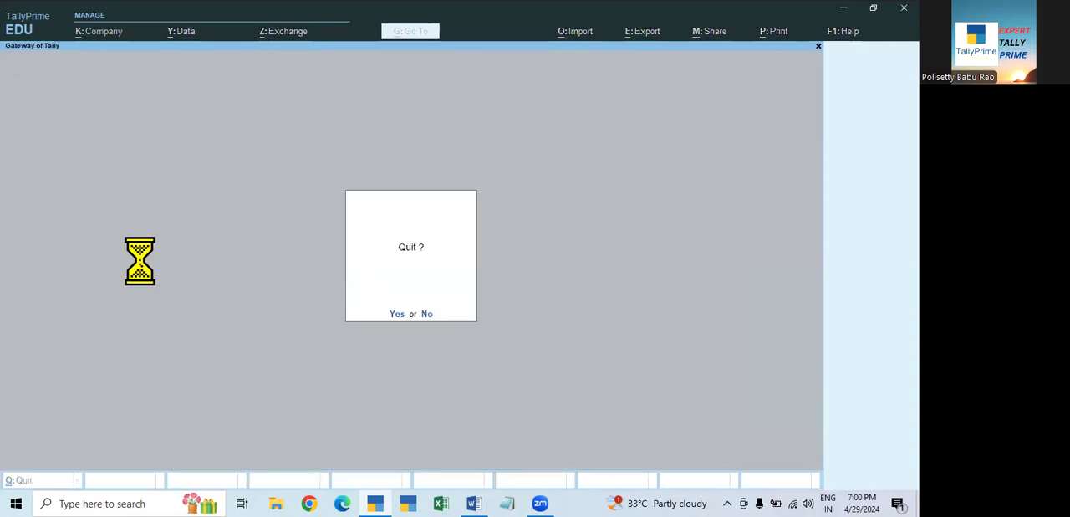
key("Escape")
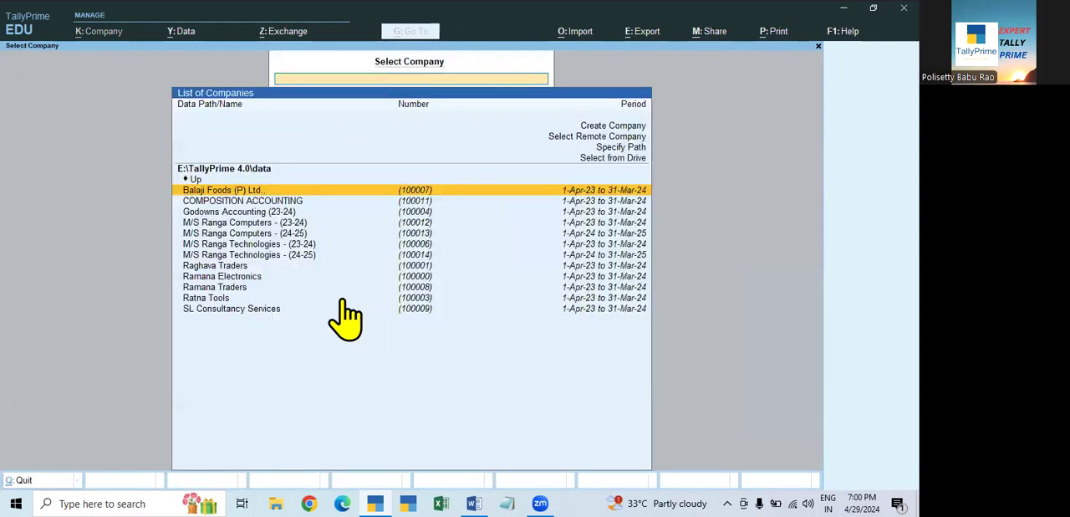
key("Escape")
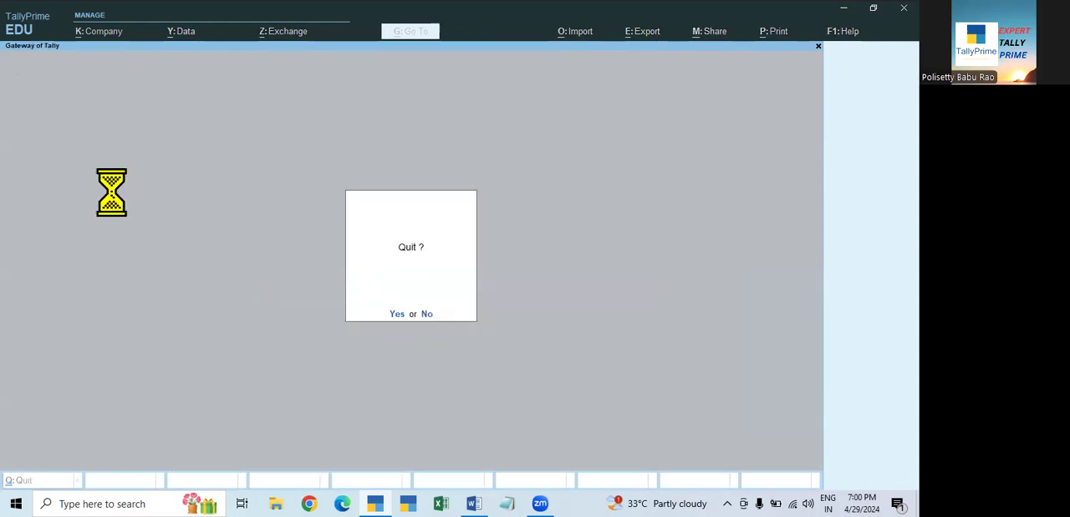
key("Escape")
key("Down")
key("Down")
key("Down")
key("Down")
key("Down")
key("Down")
key("Down")
key("Down")
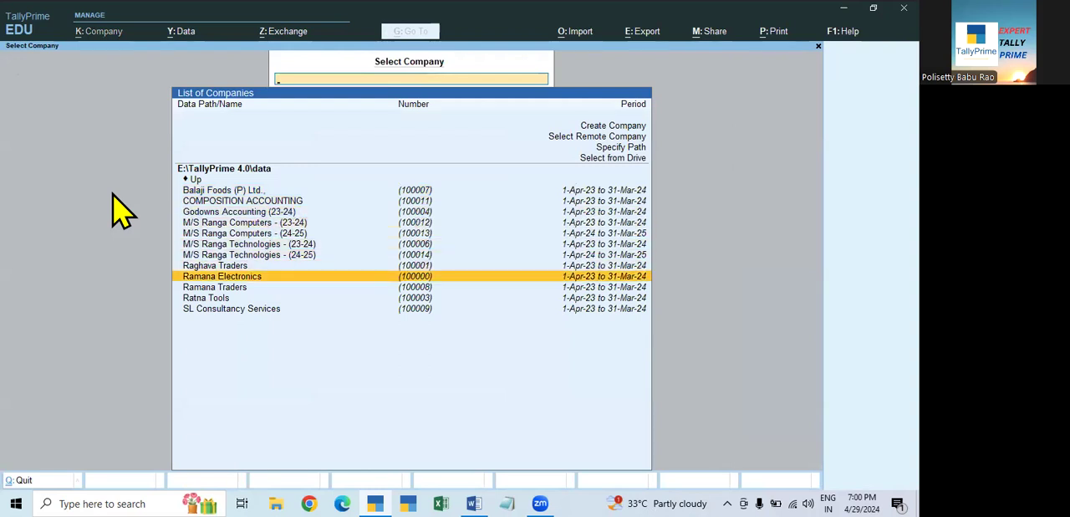
key("Return")
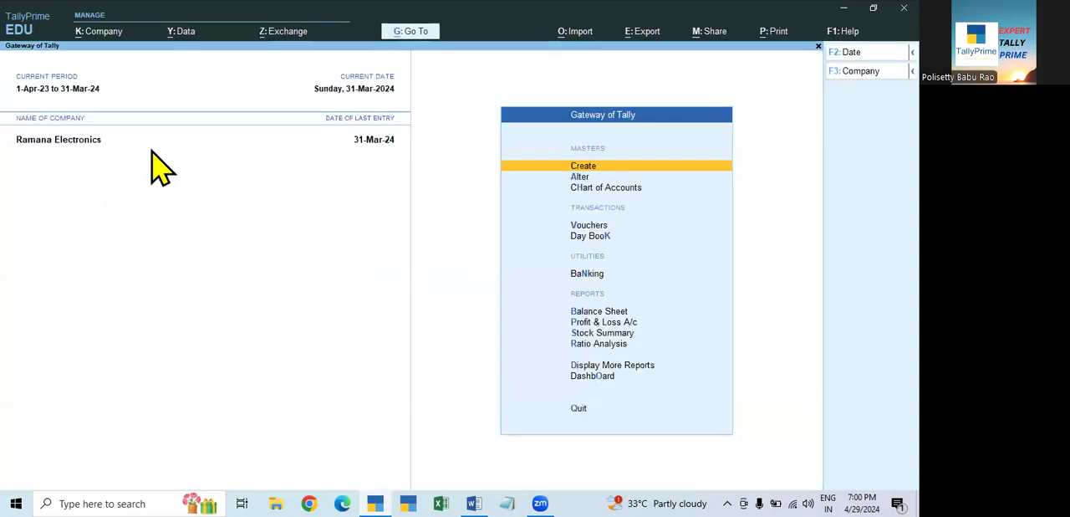
- Change the period of Ramana Electronics to start on 1.4.2024 and end on 31.3.25
left_click(63, 90)
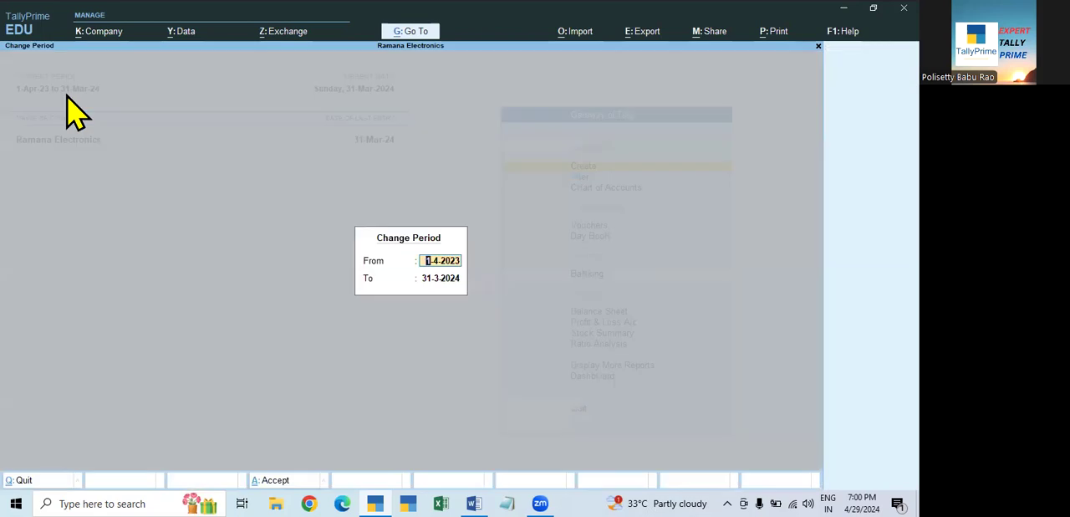
type("1.4.2024")
key("Return")
type("31.3.254")
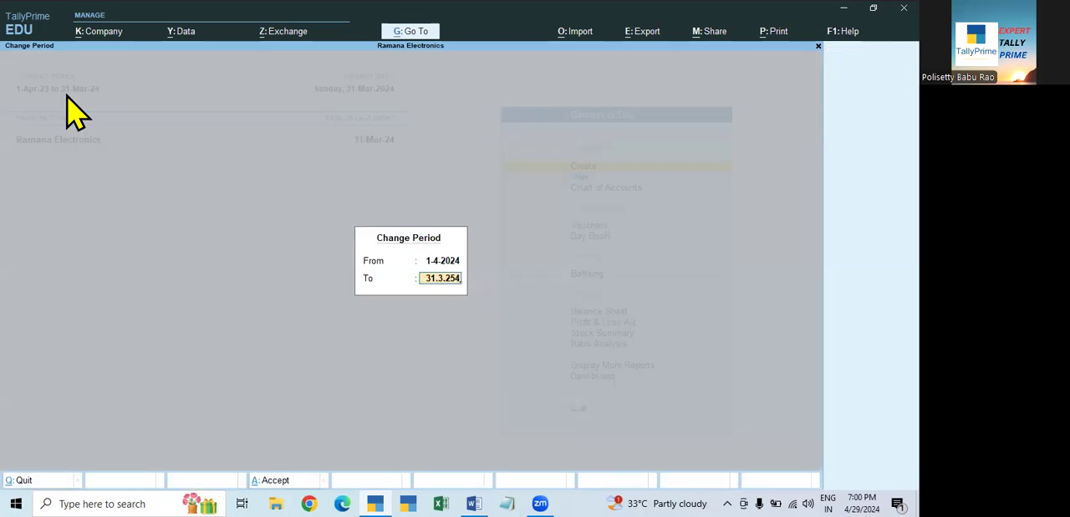
key("BackSpace")
key("Return")
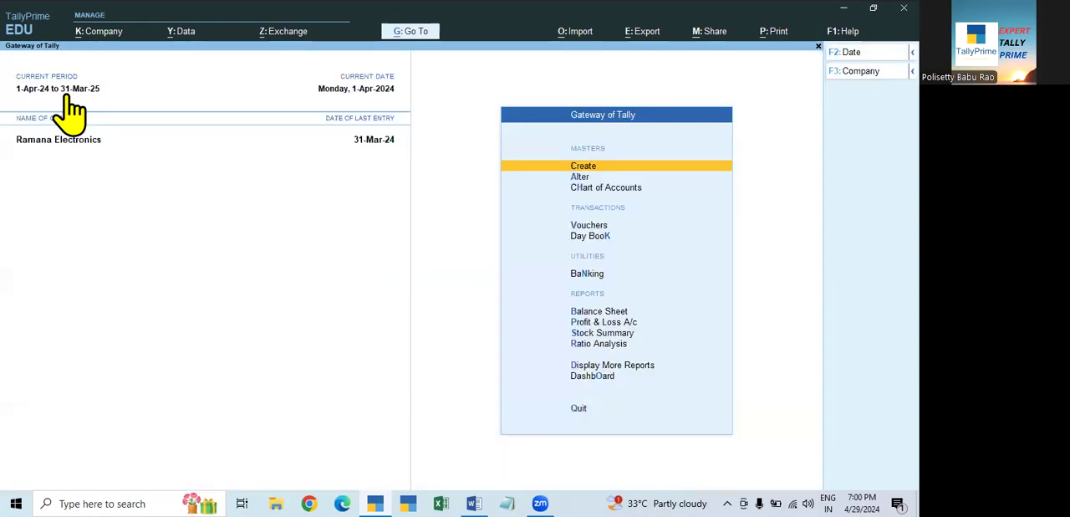
- Start a payment voucher with State Bank of India as the paying account
key("Down")
key("Down")
key("Down")
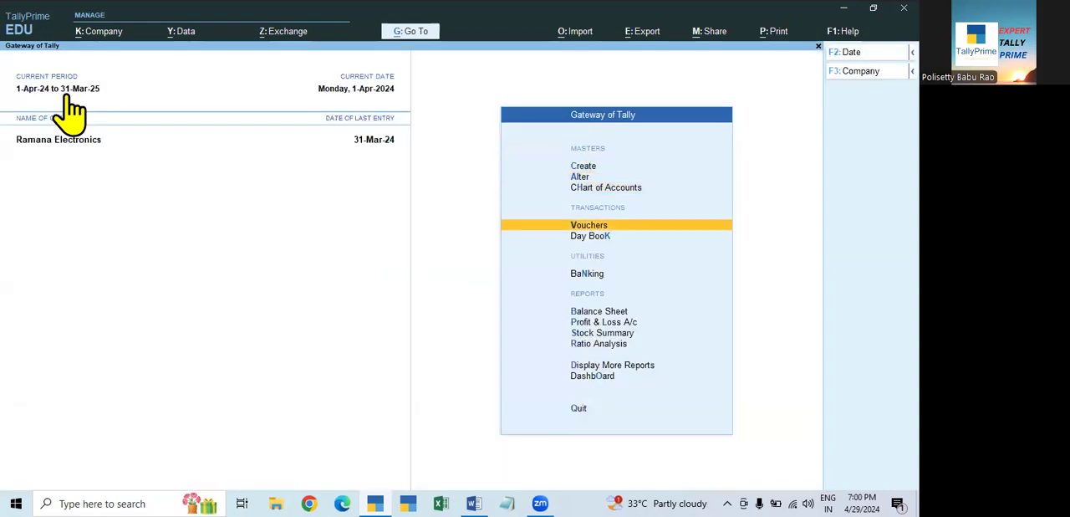
key("Return")
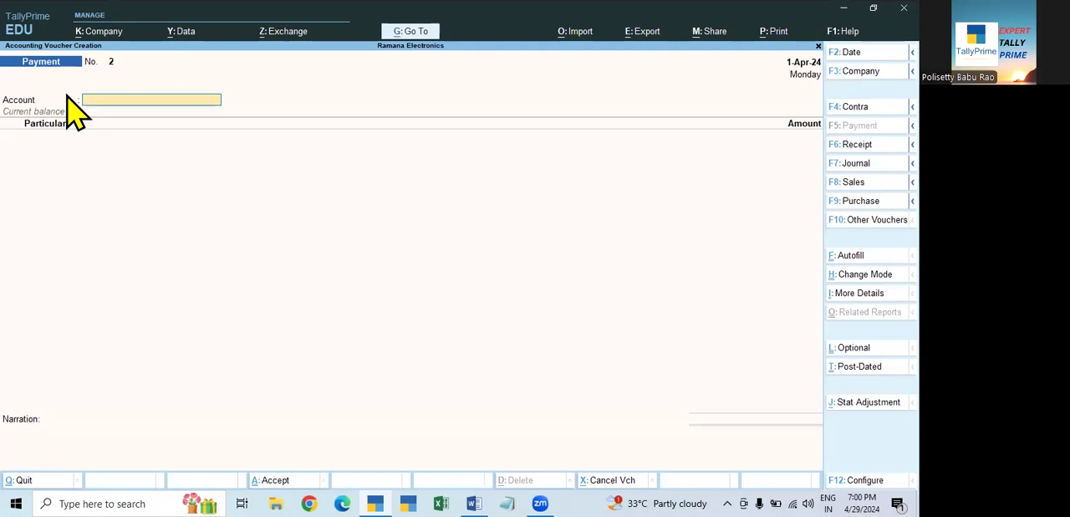
type("d")
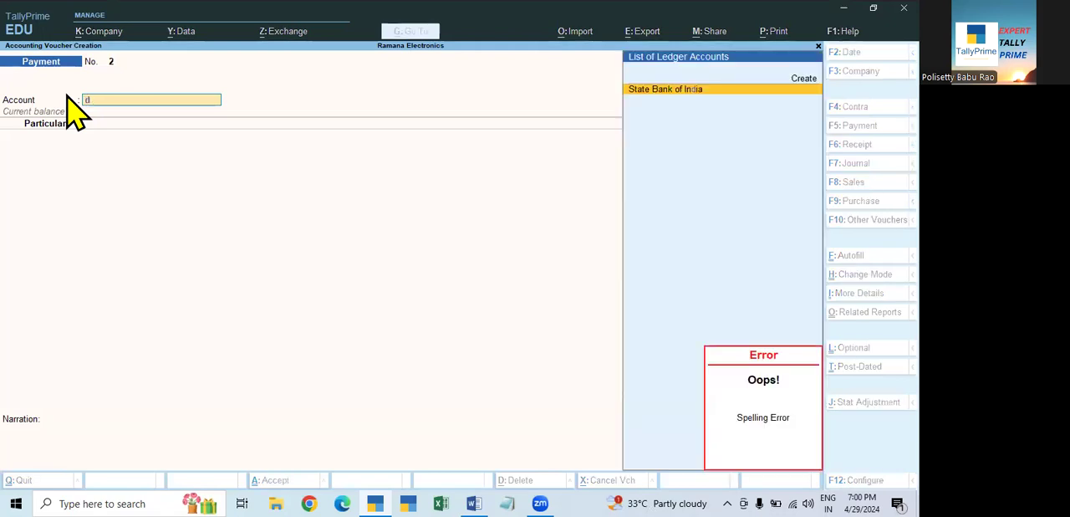
key("Return")
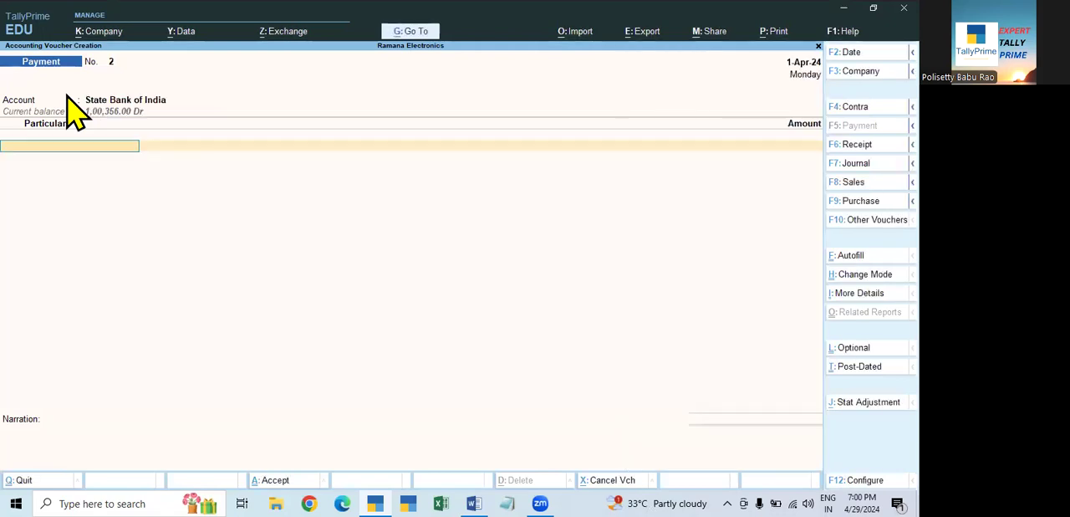
- Enter Aarya Traders as the payee in the payment voucher with an amount of 5,000
key("Down")
key("Return")
type("20000")
key("BackSpace")
key("BackSpace")
key("BackSpace")
key("BackSpace")
key("BackSpace")
type("5000")
key("Return")
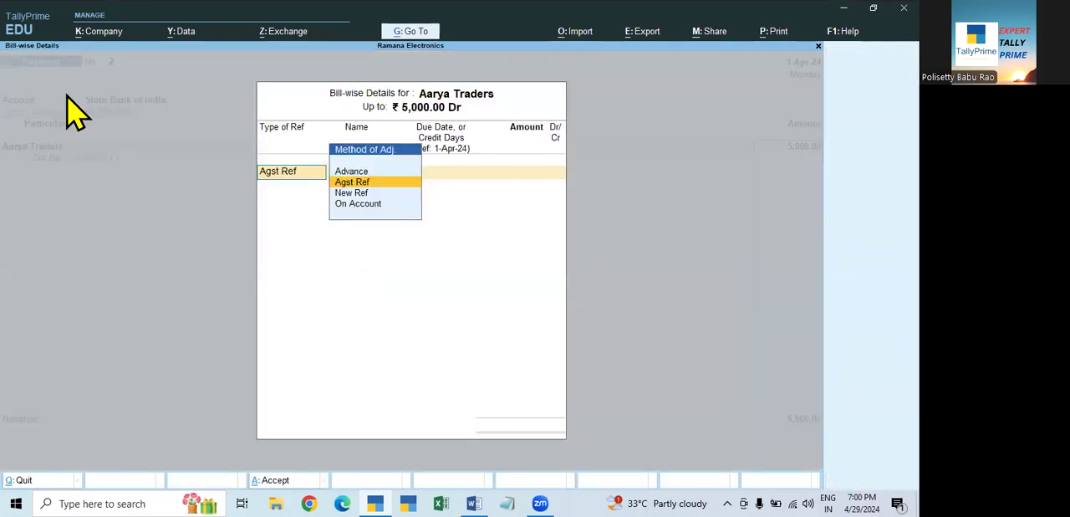
- Allocate the 5,000 payment to Aarya Traders as Agst Ref against bill 002
key("Return")
key("Return")
key("Return")
key("Return")
key("Return")
key("Return")
key("Return")
key("Return")
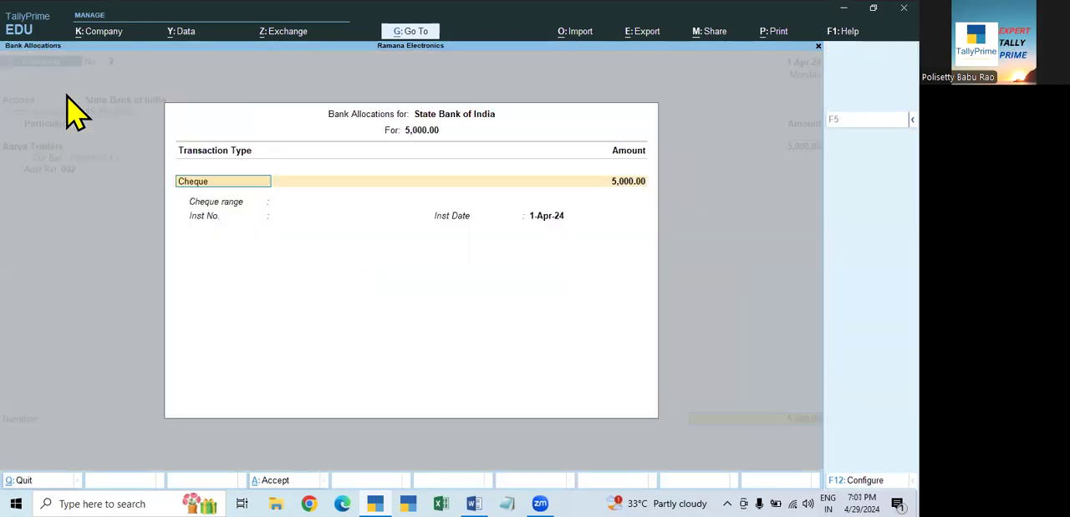
- Complete the State Bank of India allocation as a cheque with its instrument number and save the payment voucher
type("250250")
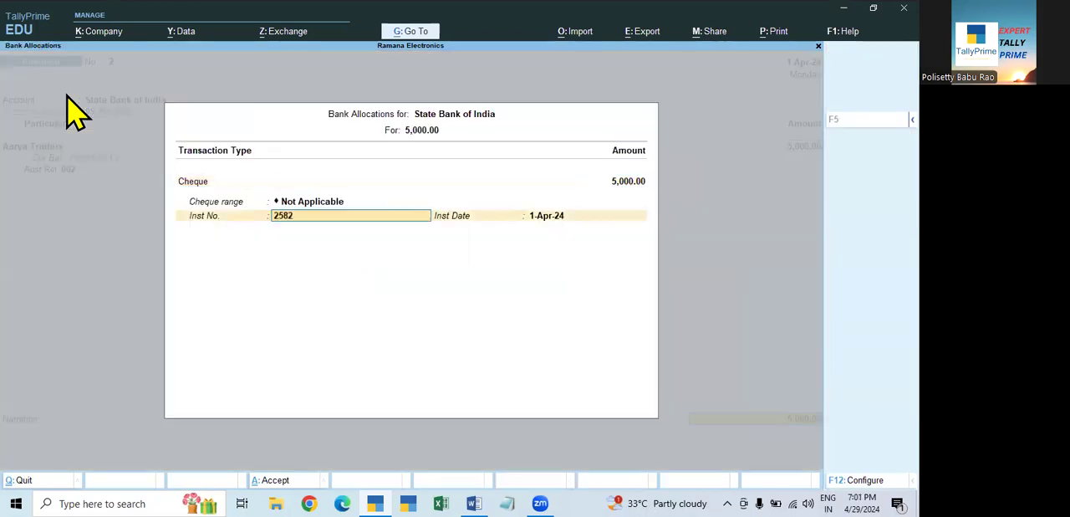
key("Return")
key("Return")
key("Return")
key("Return")
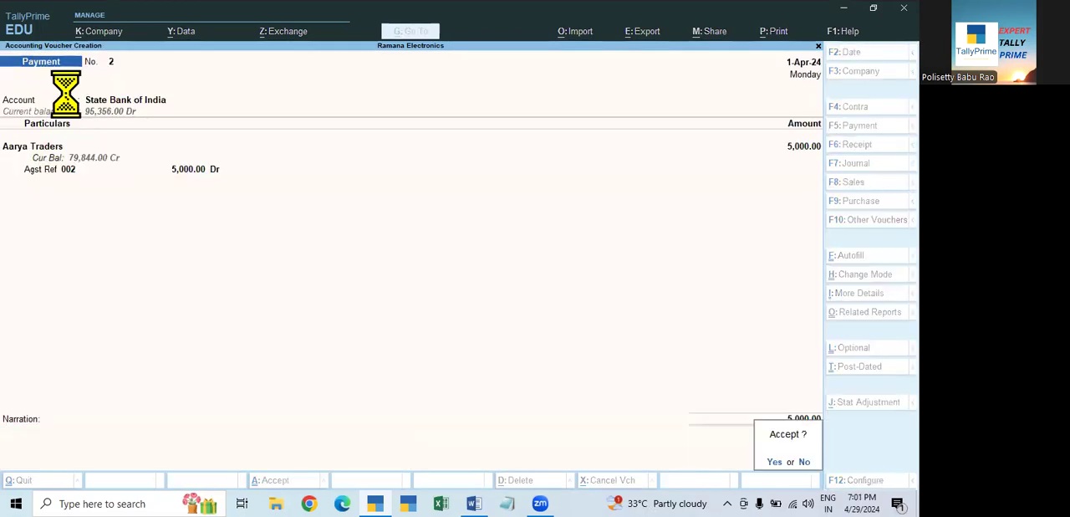
key("Escape")
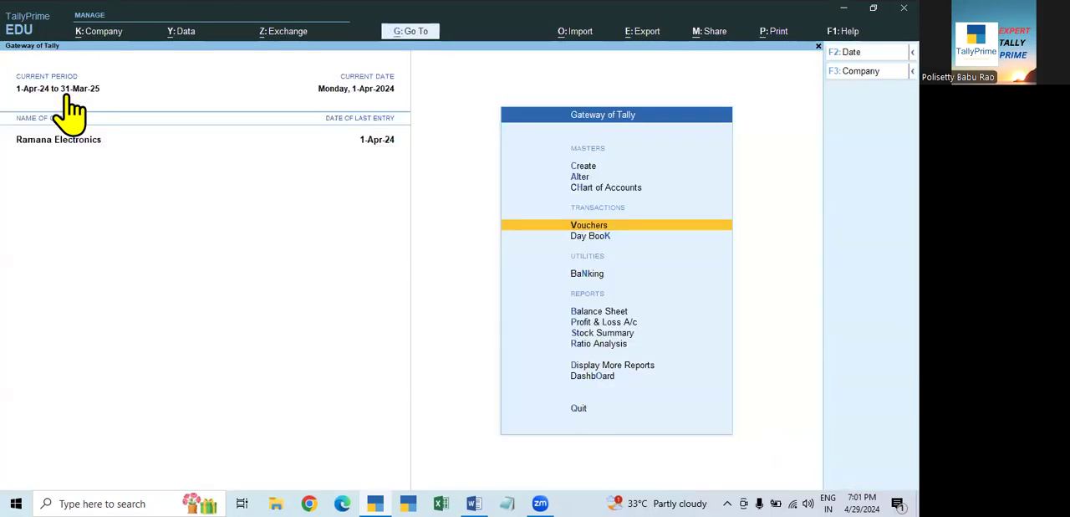
- Shut Ramana Electronics and check its period in the list of companies after the 1-Apr-24 voucher
key("ctrl+F3")
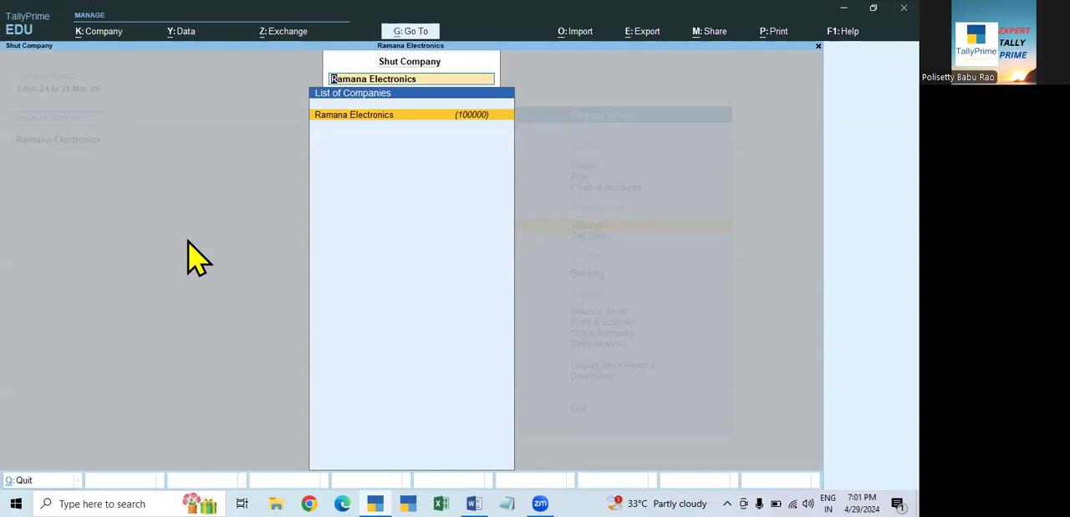
key("Return")
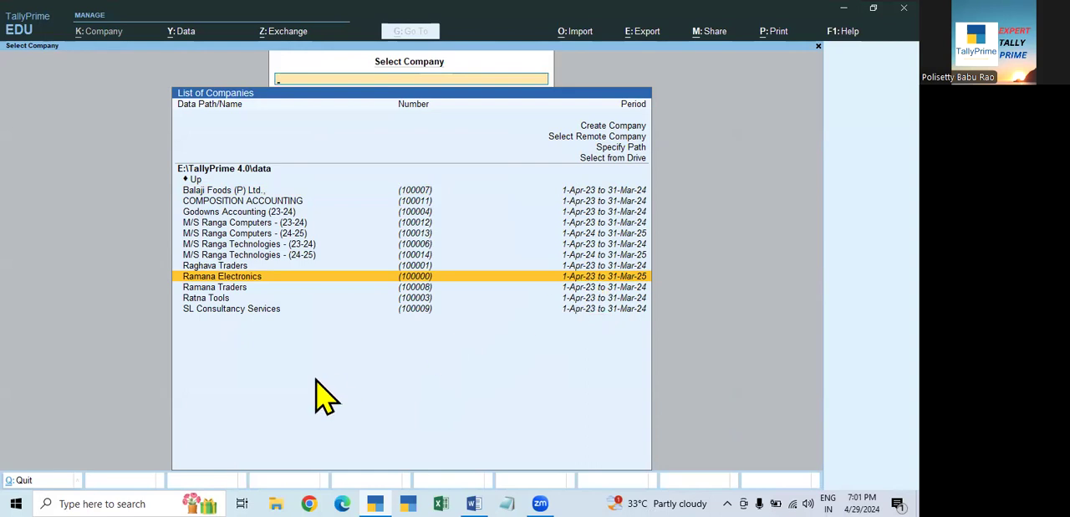
key("Escape")
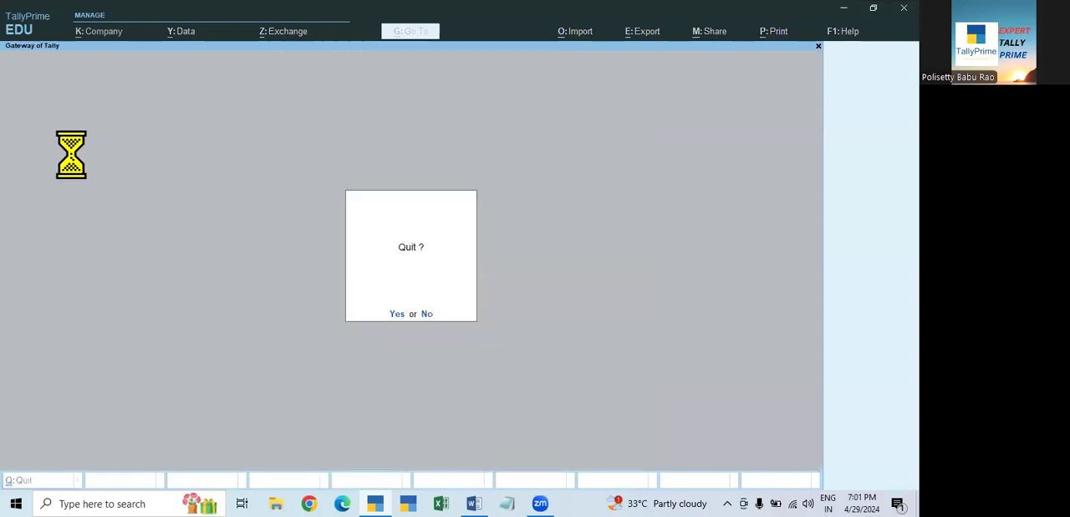
- Dismiss the quit prompt and reopen Ramana Electronics from the list of companies
key("n")
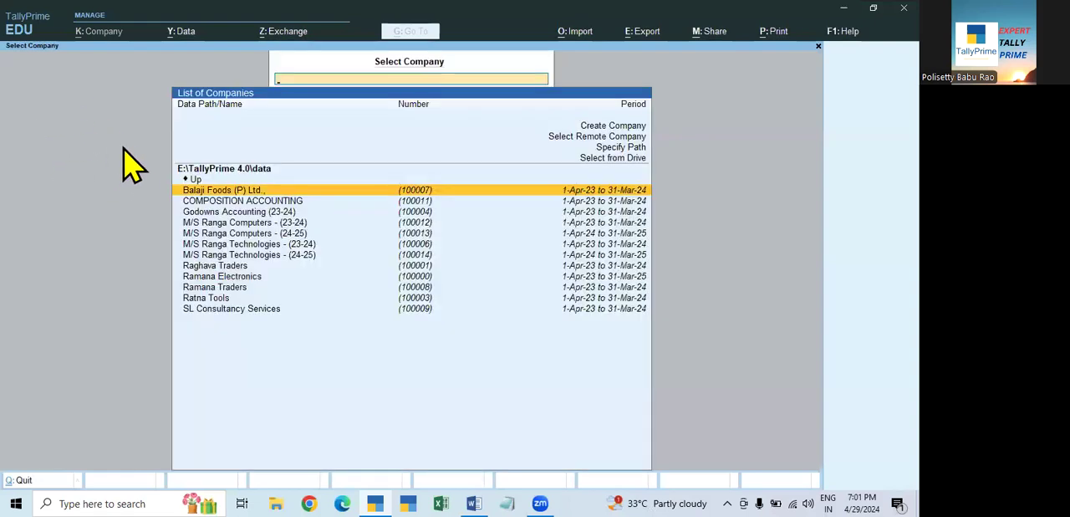
key("Down")
key("Down")
key("Down")
key("Down")
key("Down")
key("Down")
key("Down")
key("Down")
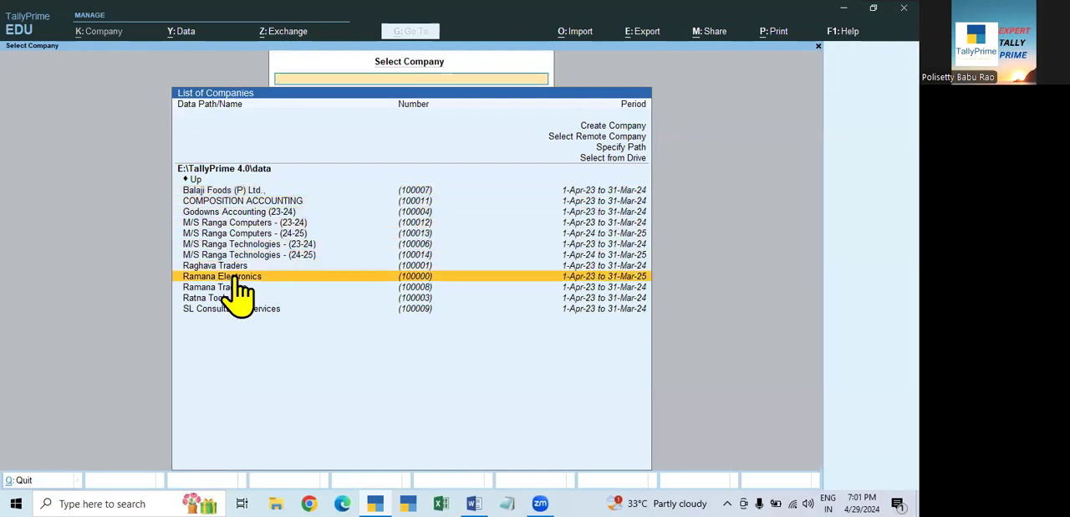
key("Return")
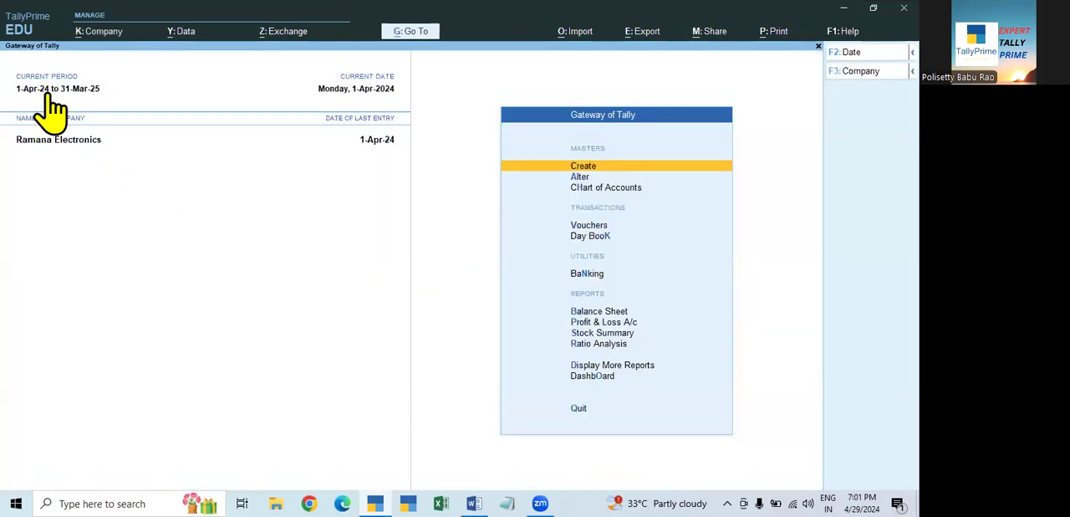
- Check the opening balance date in the Aarya Traders ledger master and leave it without saving
left_click(577, 177)
key("Down")
key("Return")
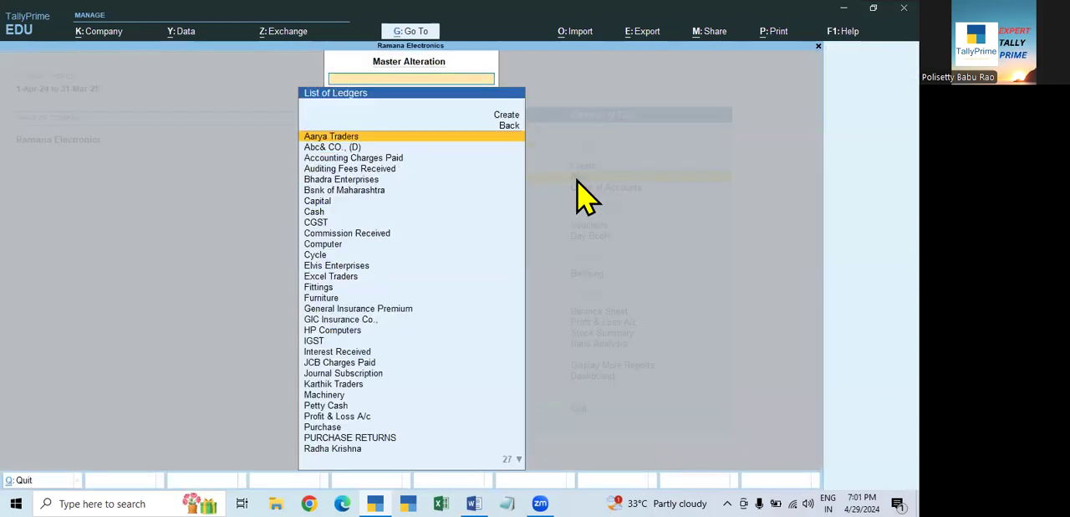
key("Return")
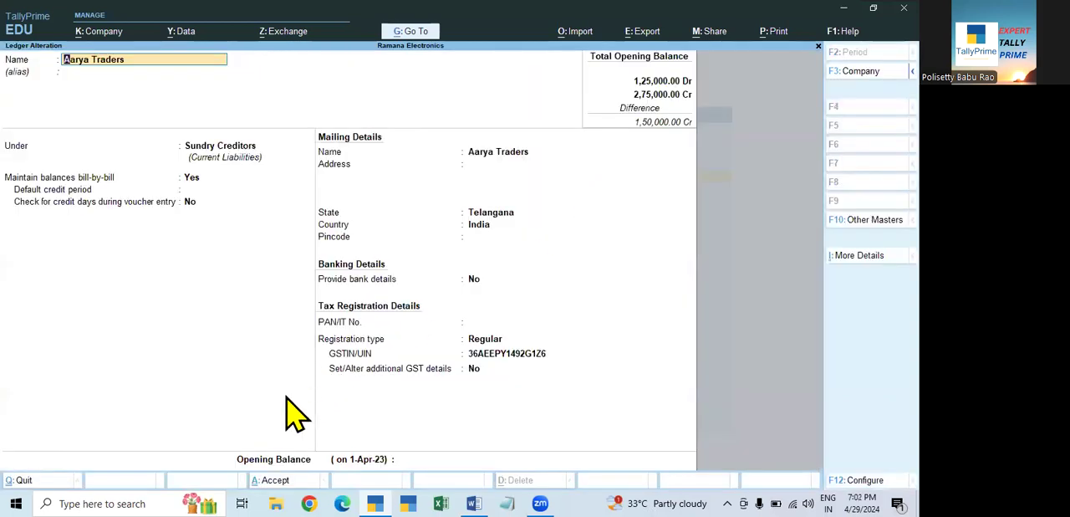
left_click(367, 460)
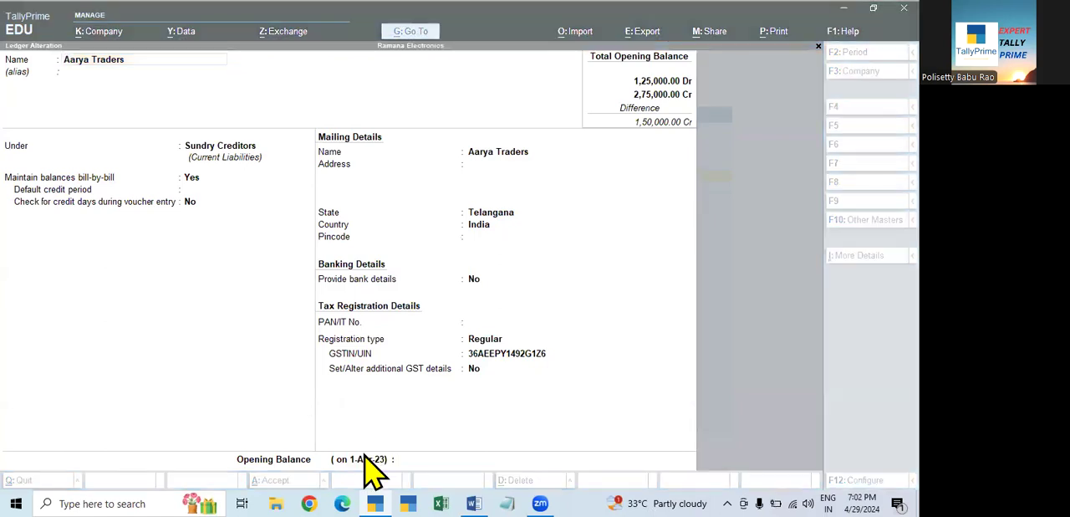
left_click(730, 313)
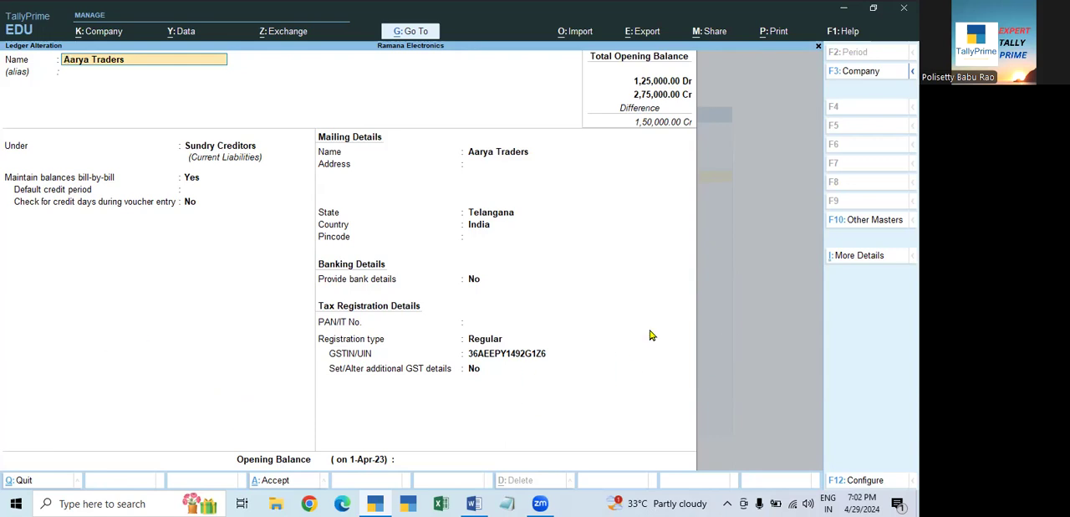
key("Escape")
key("y")
key("Escape")
key("Escape")
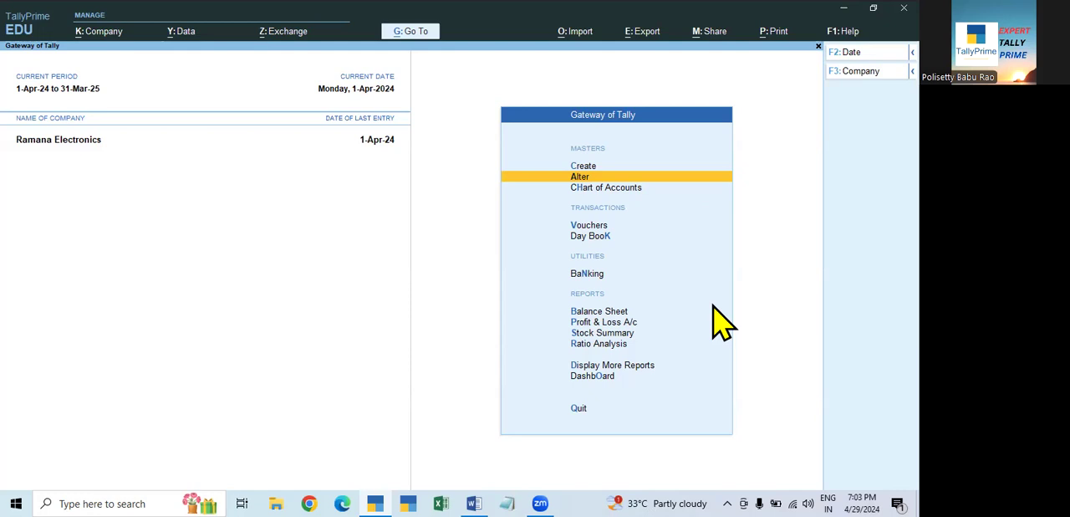
- Set the current period of Ramana Electronics to 1-4-23 through 31-3-24
left_click(40, 90)
type("1-4-23")
key("Return")
type("31-3-24")
key("Return")
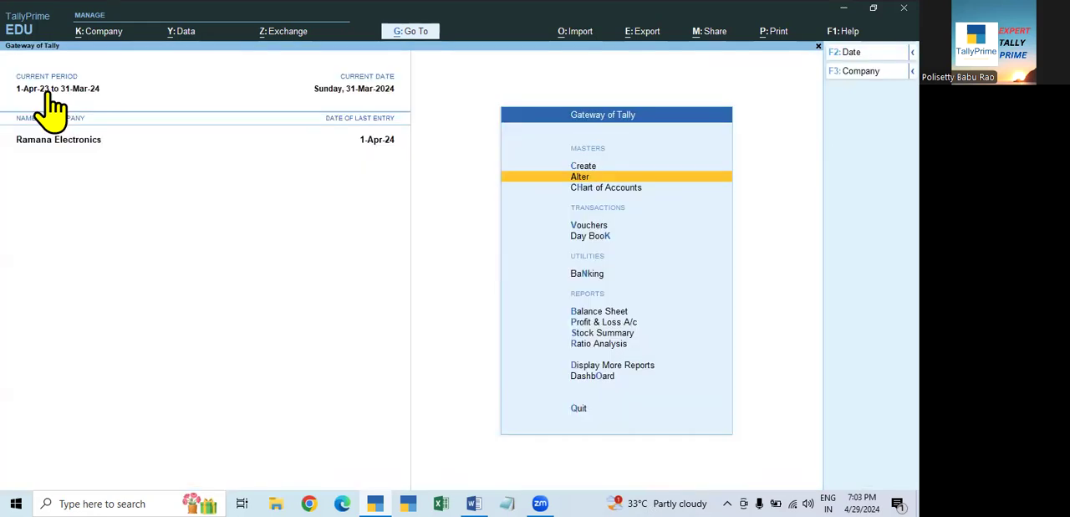
- Review the Day Book vouchers for the whole period 1-Apr-23 to 31-Mar-24
key("Down")
key("Down")
key("Down")
key("Down")
key("Up")
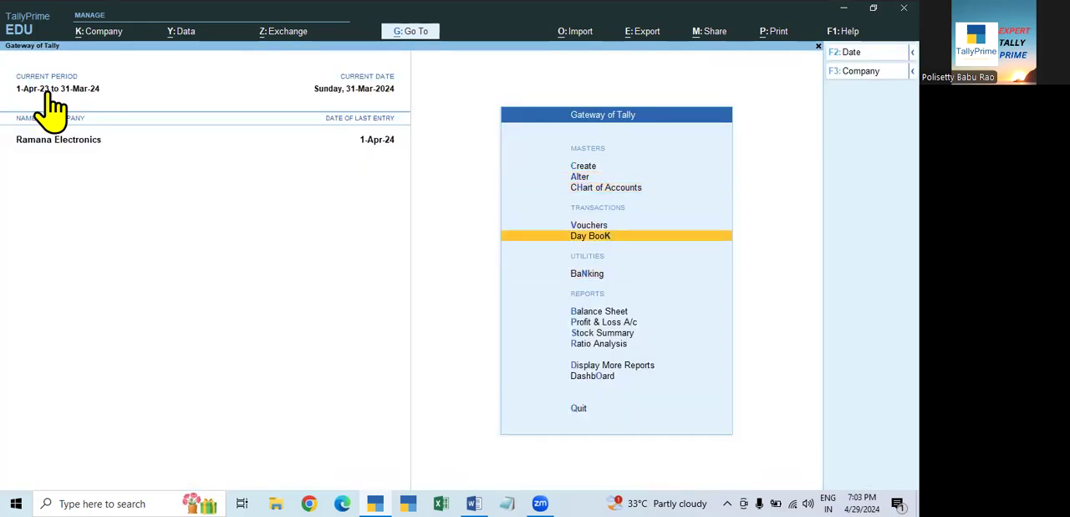
key("Return")
key("F2")
key("BackSpace")
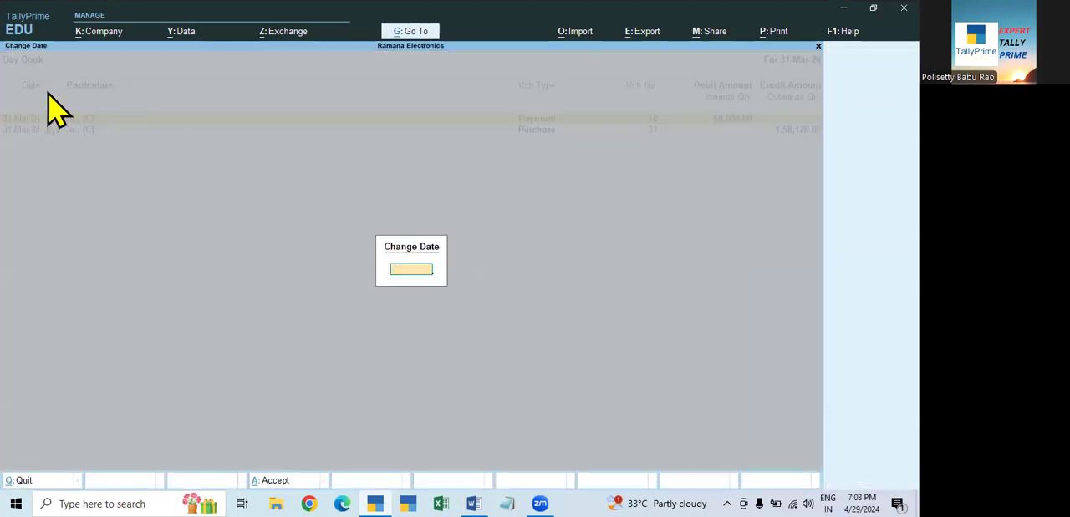
key("Return")
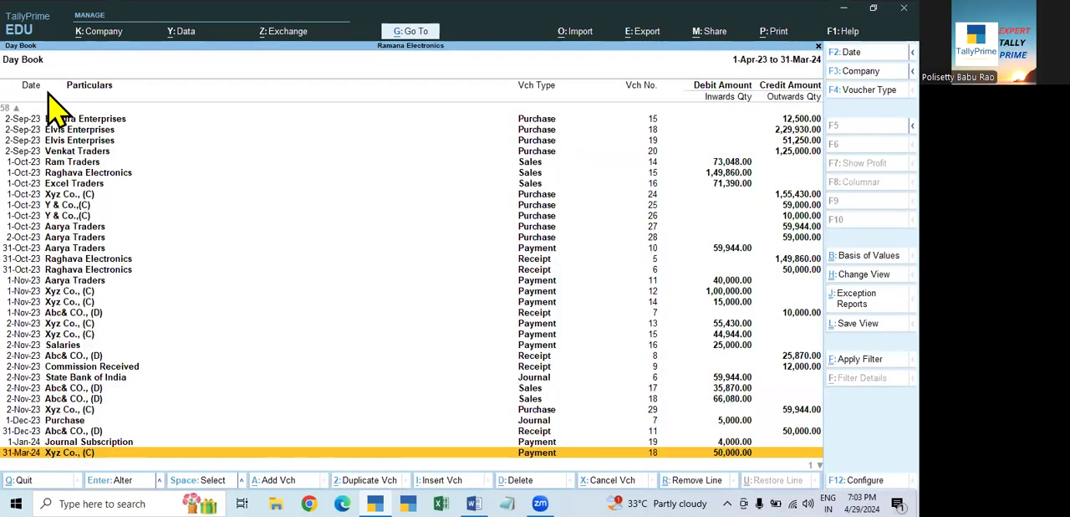
key("Down")
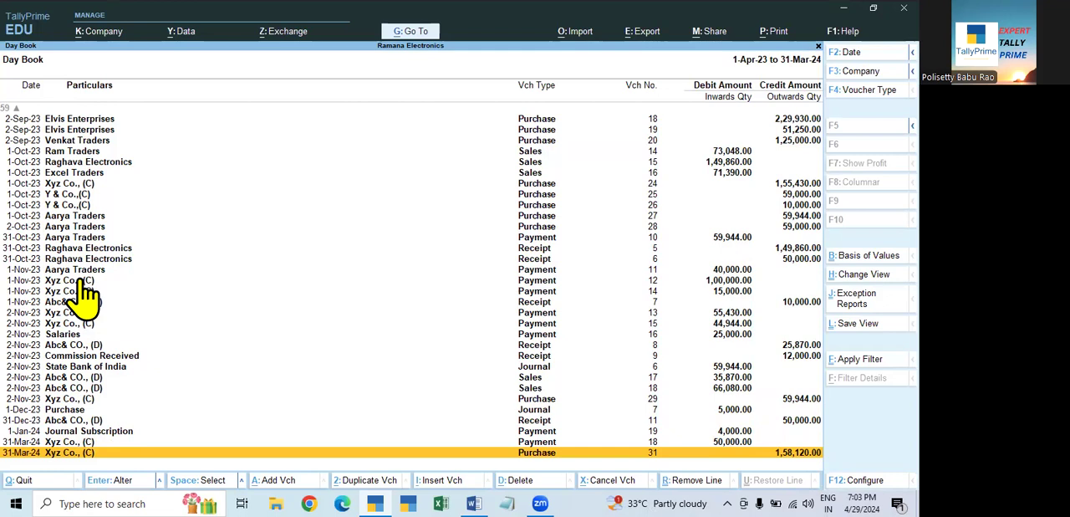
key("Escape")
- Examine the Balance Sheet as at 31-Mar-24 in detailed form
key("Down")
key("Down")
key("Down")
key("Up")
key("Return")
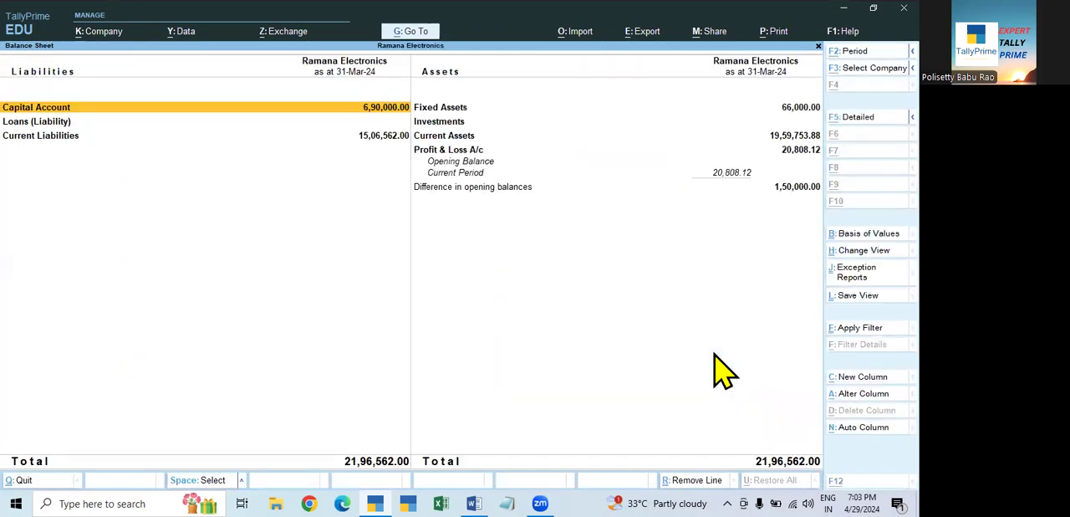
key("alt+F5")
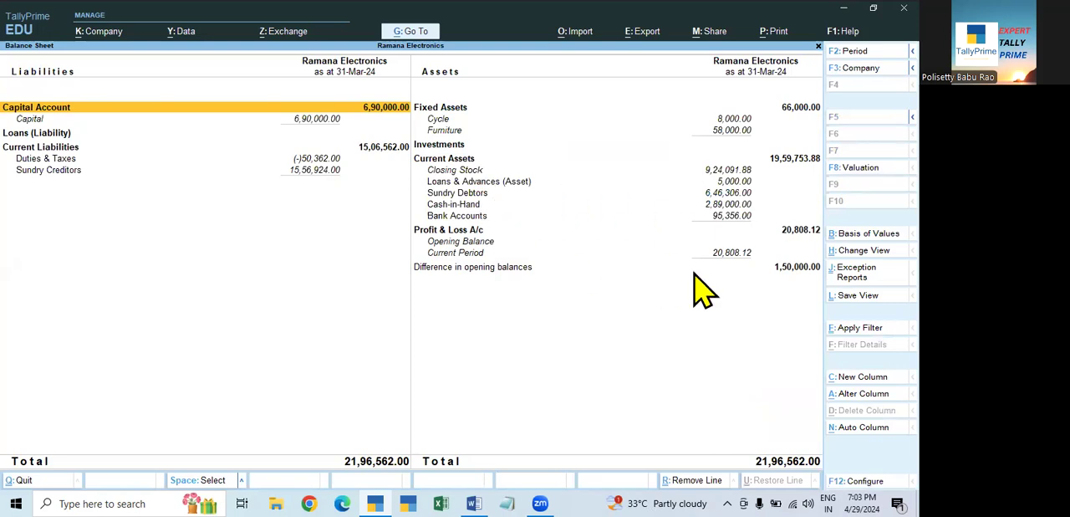
key("Escape")
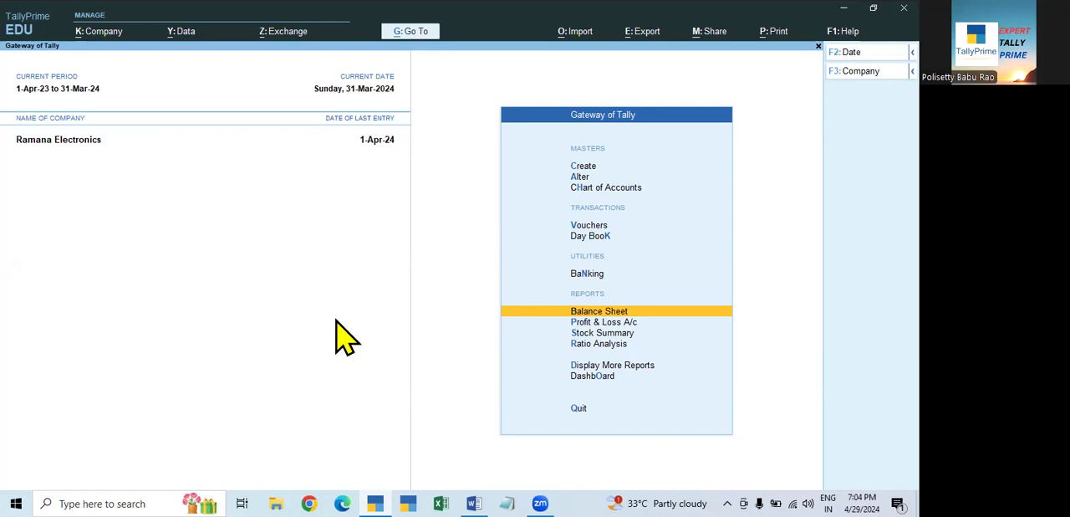
- Set the current period of Ramana Electronics to 1.4.24 through 31.3.25
left_click(42, 107)
type("14.2")
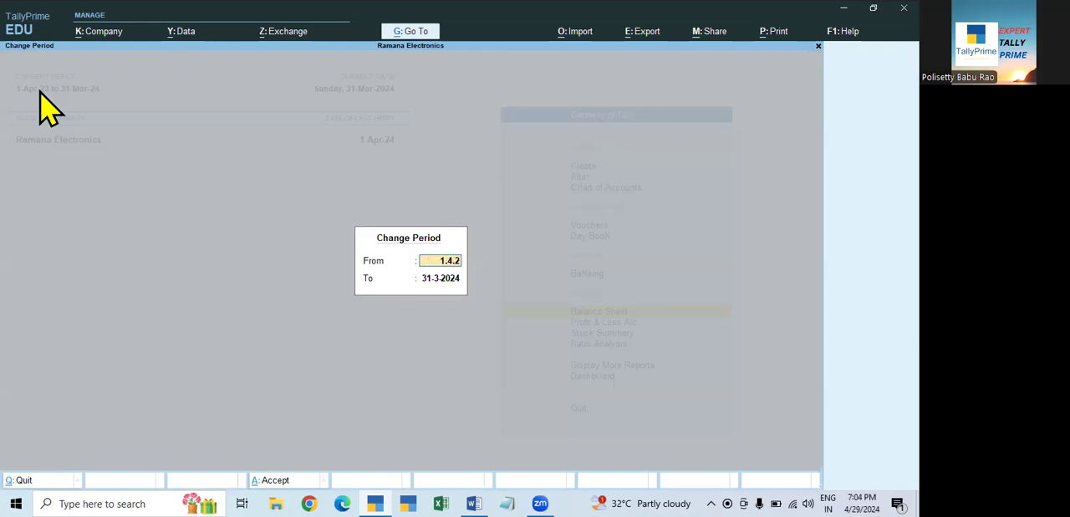
type("4")
key("Return")
type("31.3.25")
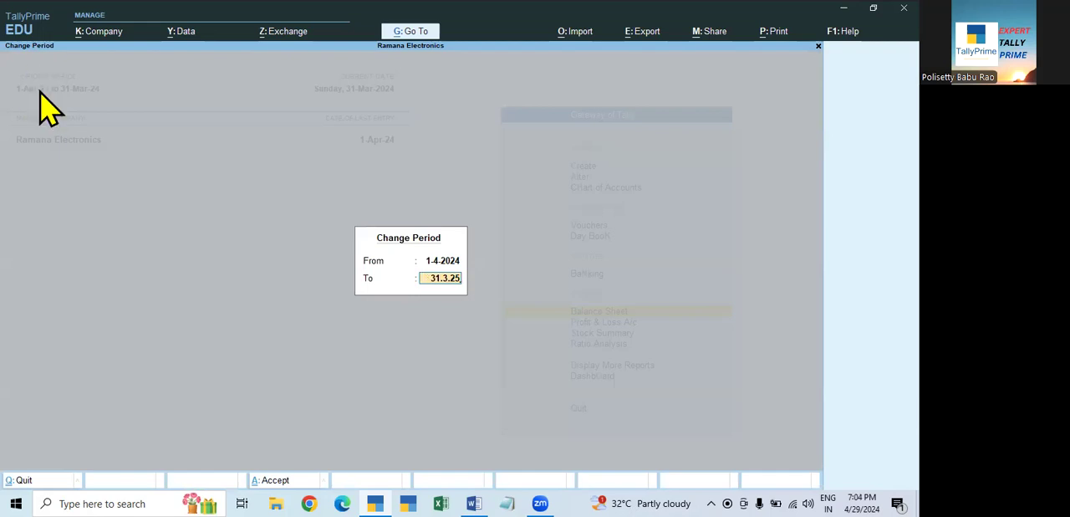
key("Return")
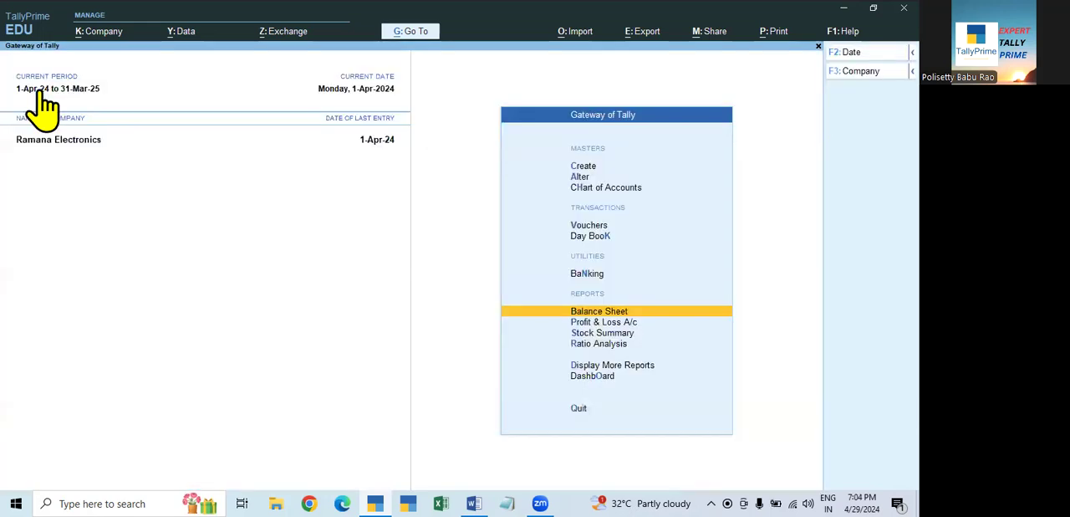
- Review the Day Book for 1-Apr-24 in the new financial year
key("Up")
key("Up")
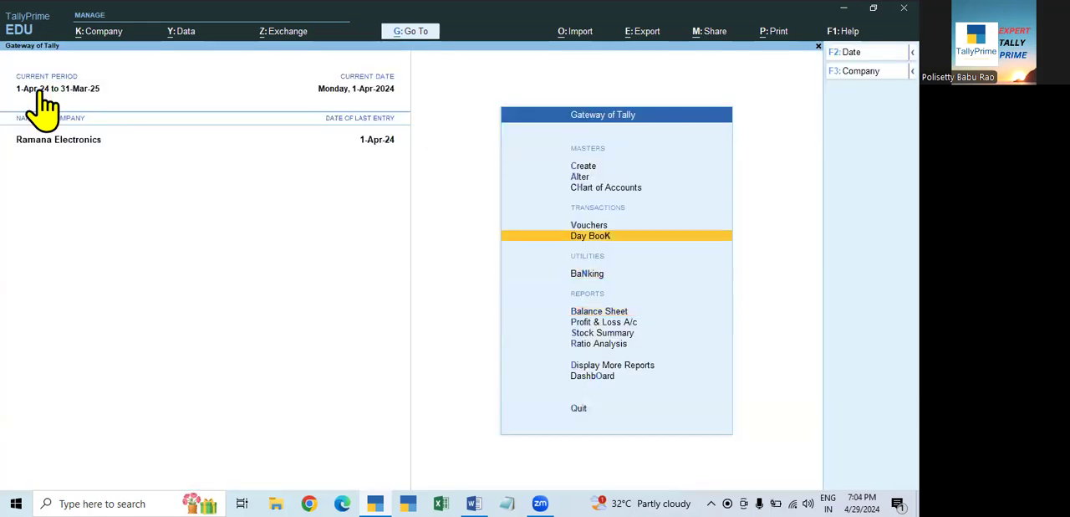
key("Return")
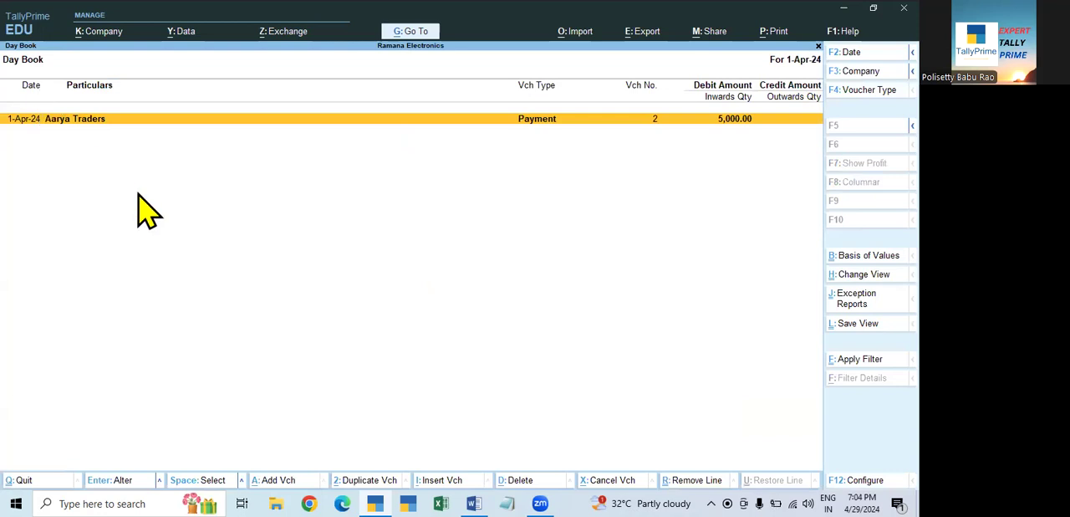
key("Escape")
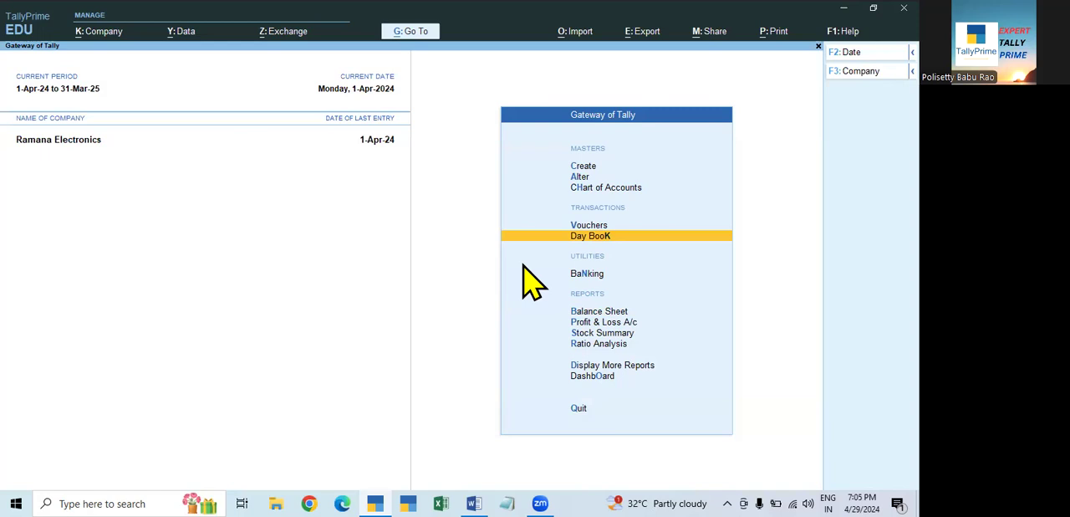
key("Return")
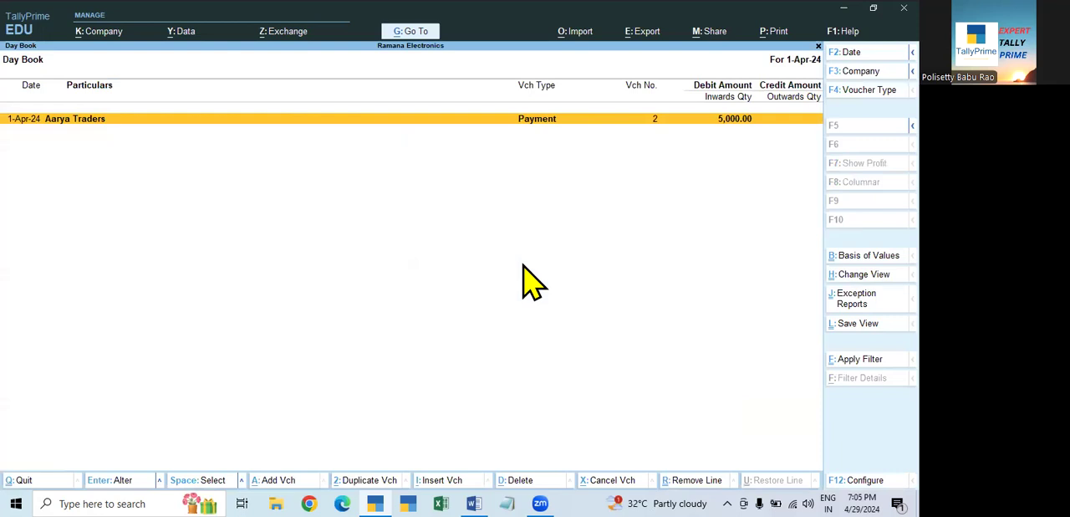
key("F2")
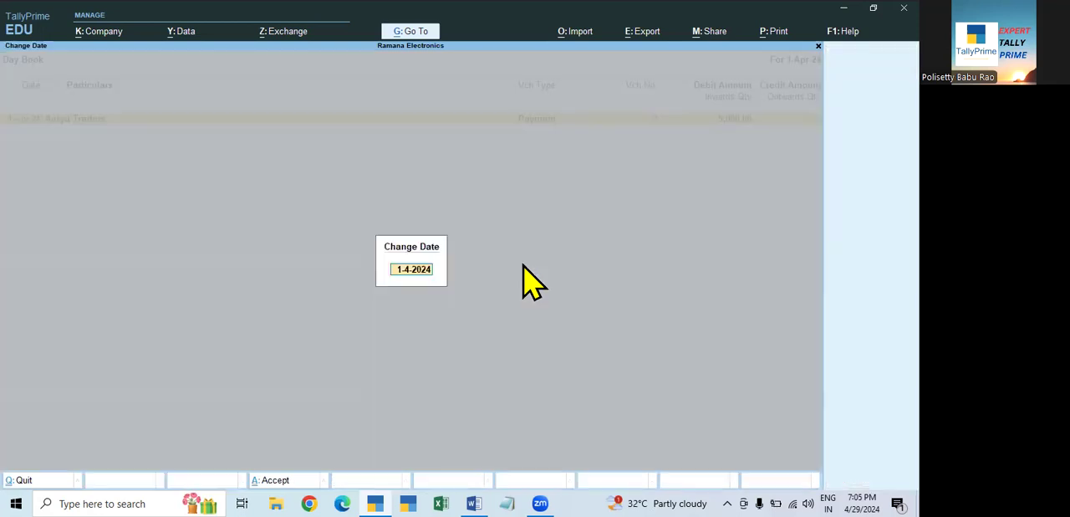
key("Escape")
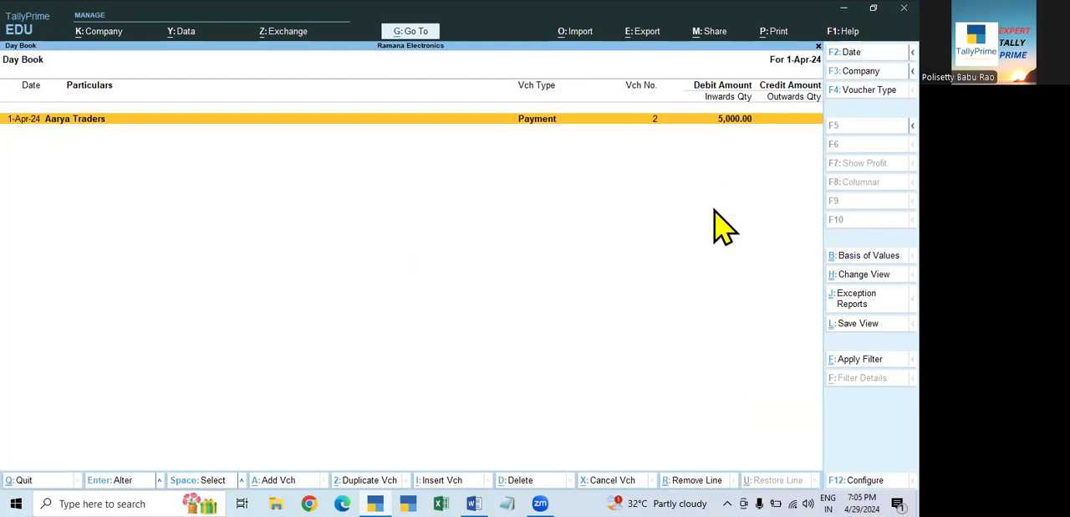
key("Escape")
- Start a receipt voucher with both the voucher date and effective date set to 1-5-2024
key("v")
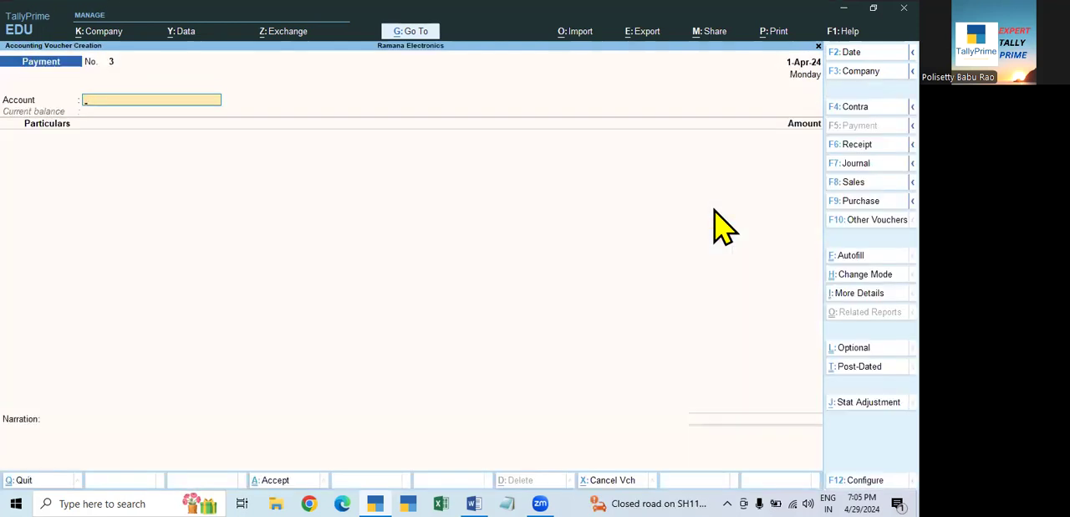
key("F2")
type("1.5")
key("Return")
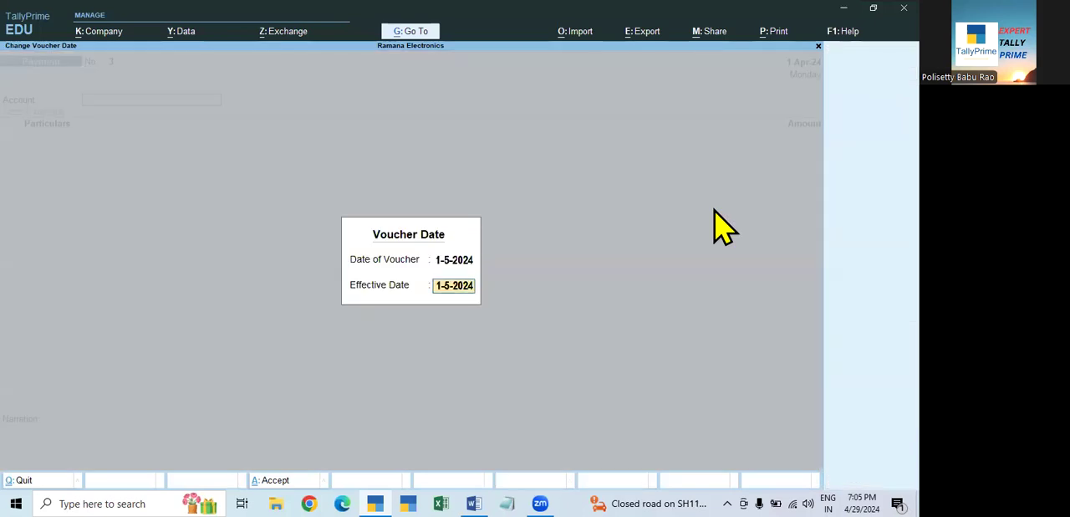
key("Return")
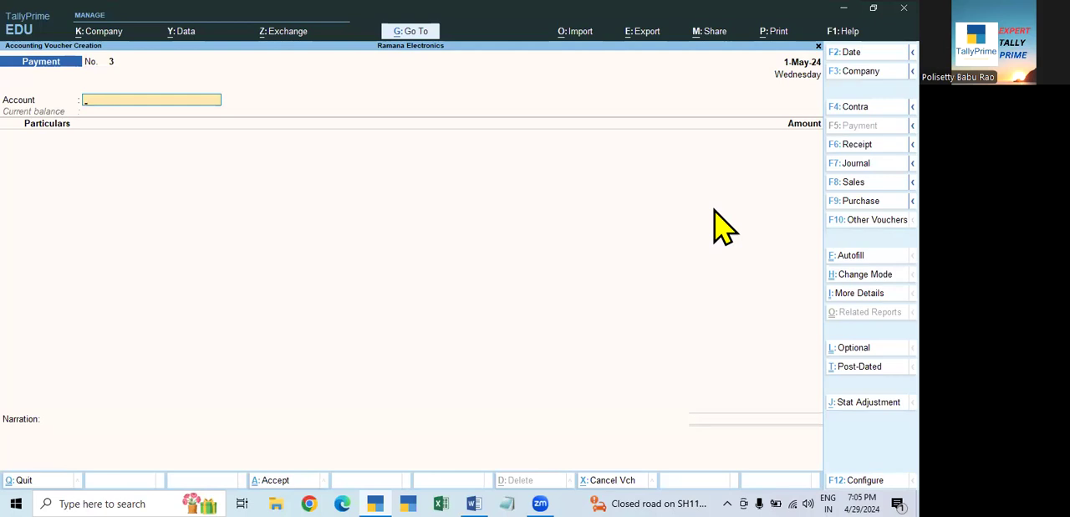
key("F6")
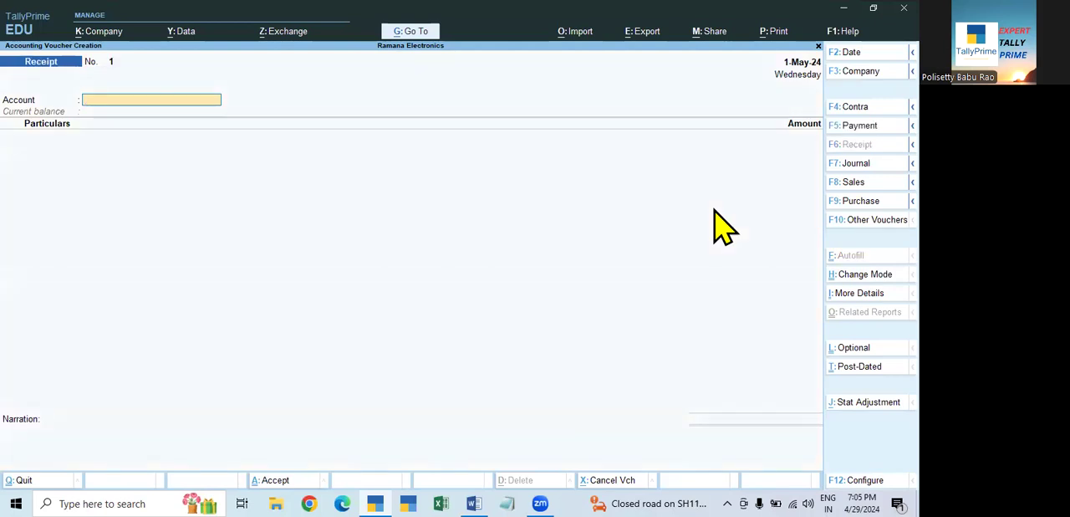
- Choose Cash as the receipt's account and Abc& CO., (D) as the party paying
key("space")
key("Down")
key("Return")
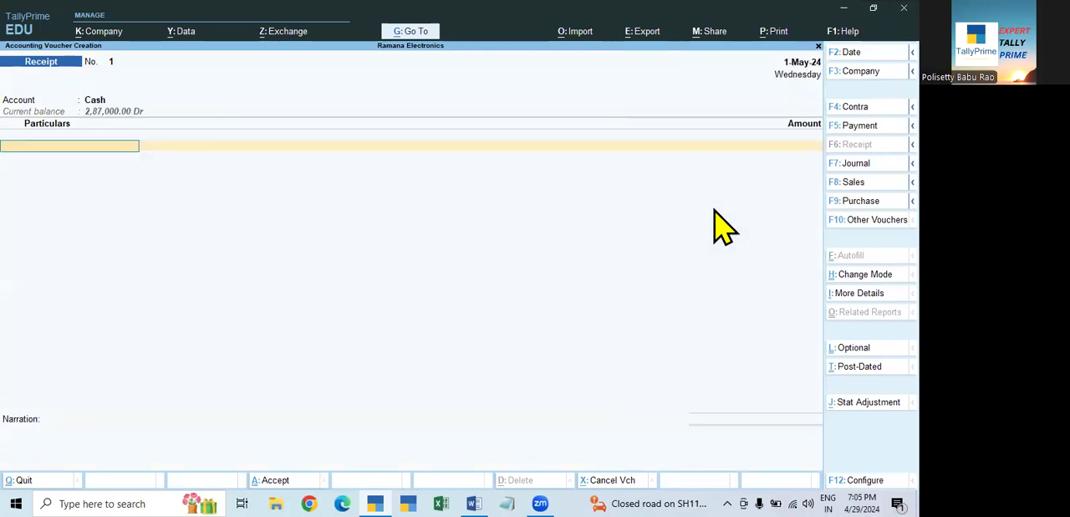
key("Down")
key("Down")
key("Down")
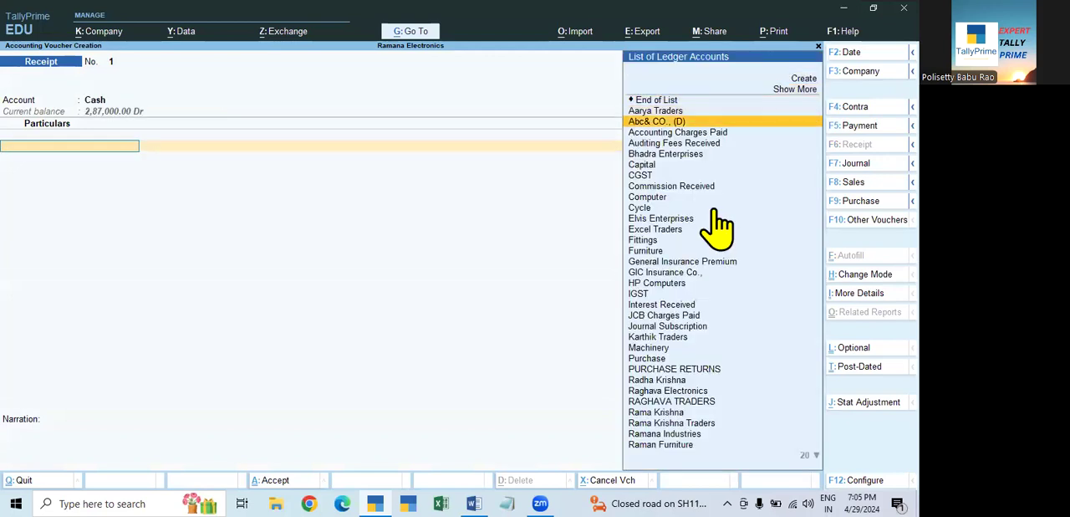
key("Return")
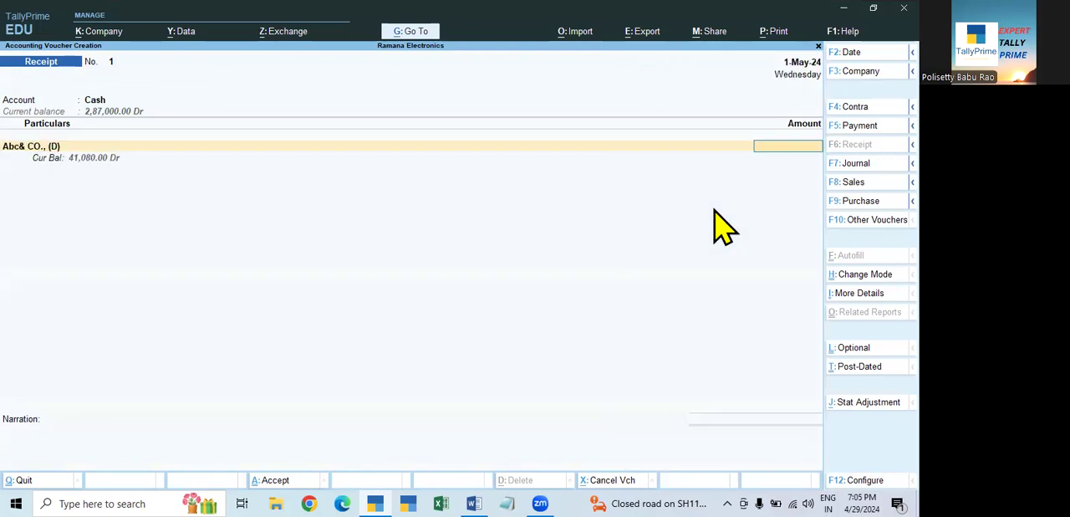
- Set the amount received from Abc& CO., (D) to 10,000
type("20")
key("BackSpace")
key("BackSpace")
type("5000")
key("BackSpace")
key("BackSpace")
key("BackSpace")
key("BackSpace")
type("10000")
key("Return")
- Allocate the 10,000 receipt as Agst Ref against pending bill 18 and save the voucher
key("Return")
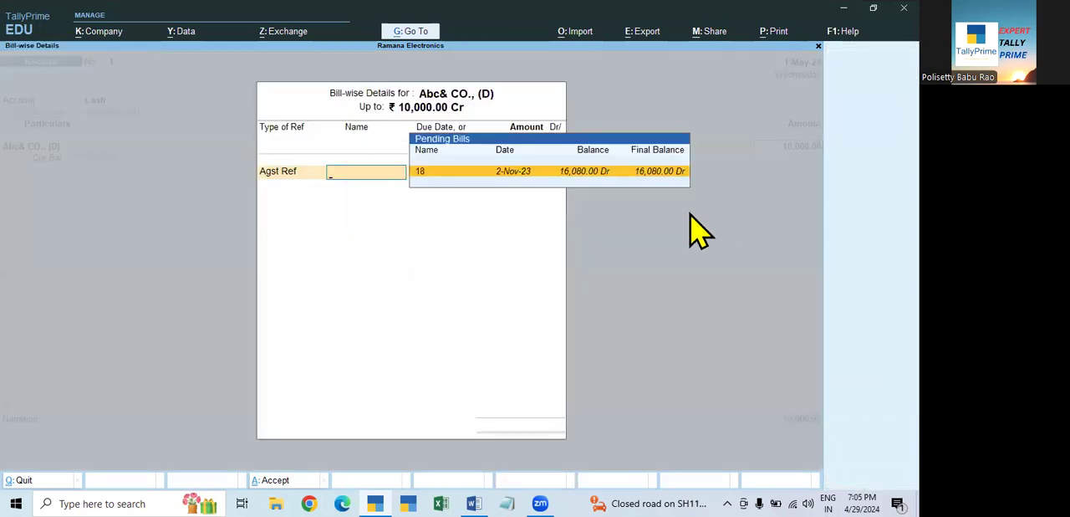
key("Return")
key("Return")
key("Return")
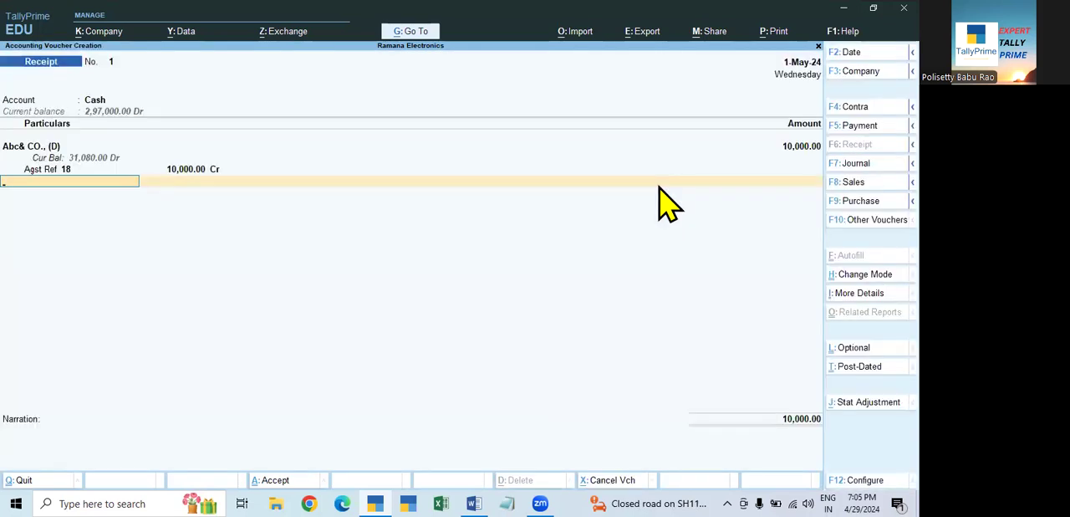
key("Return")
- Review the Day Book vouchers for the period 1-Apr-24 to 1-May-24
key("Return")
key("Return")
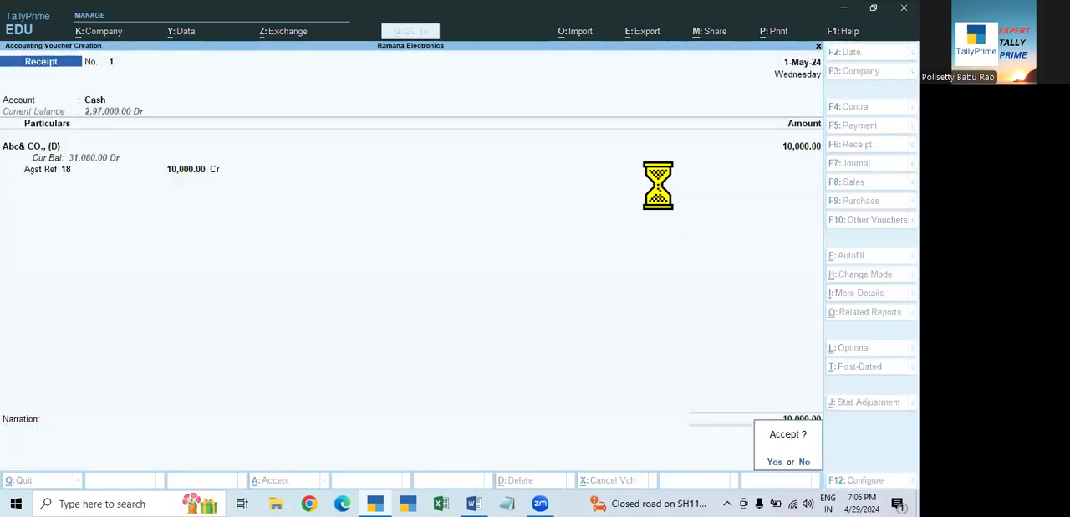
key("Escape")
key("Down")
key("Return")
key("F2")
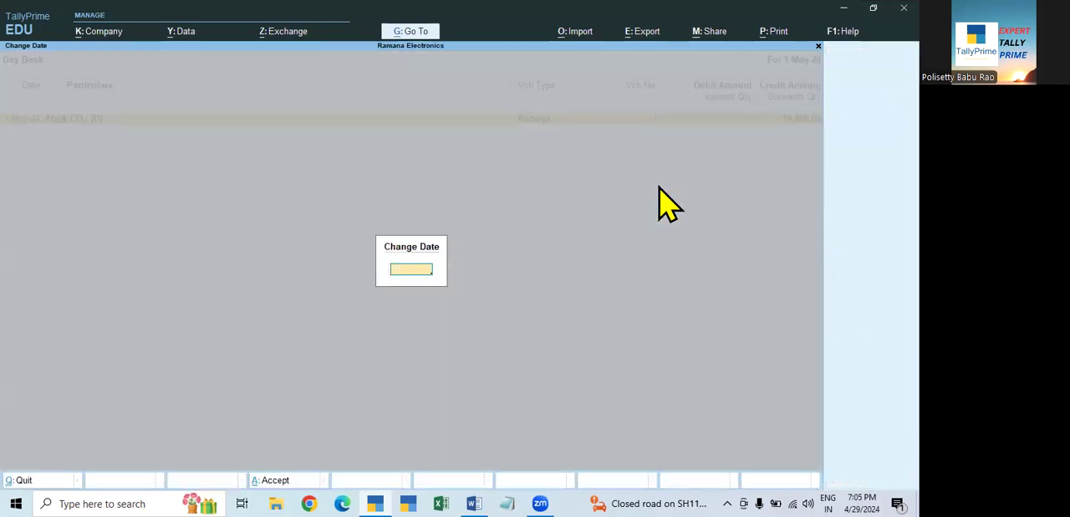
key("Return")
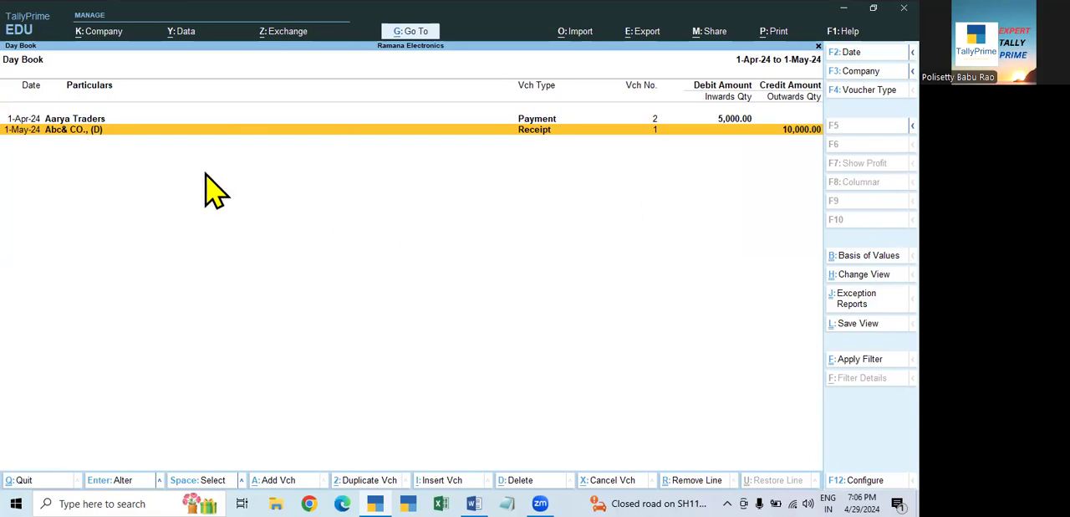
key("Escape")
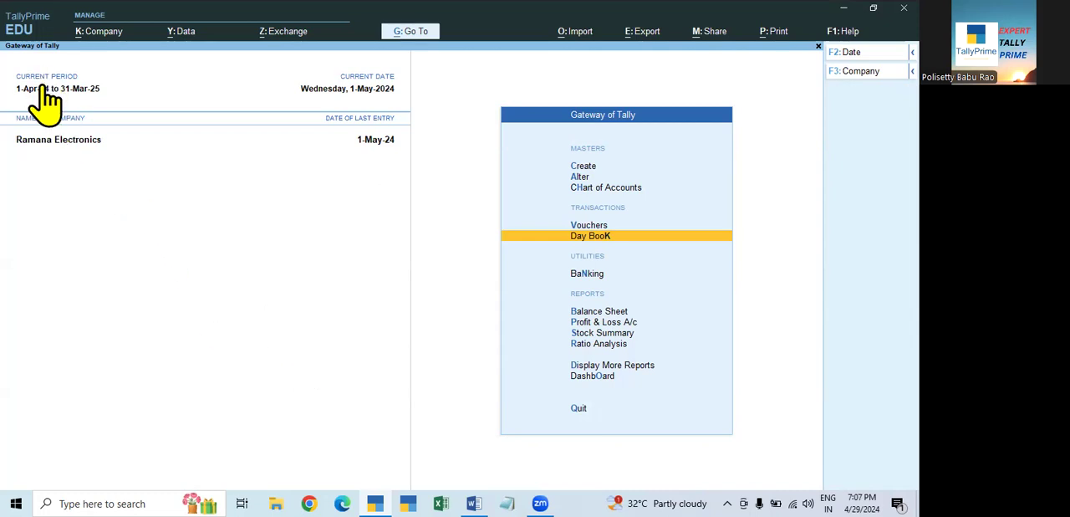
- Shut the Ramana Electronics company and load it again from the company list
key("Escape")
key("n")
key("Escape")
key("n")
key("alt+F3")
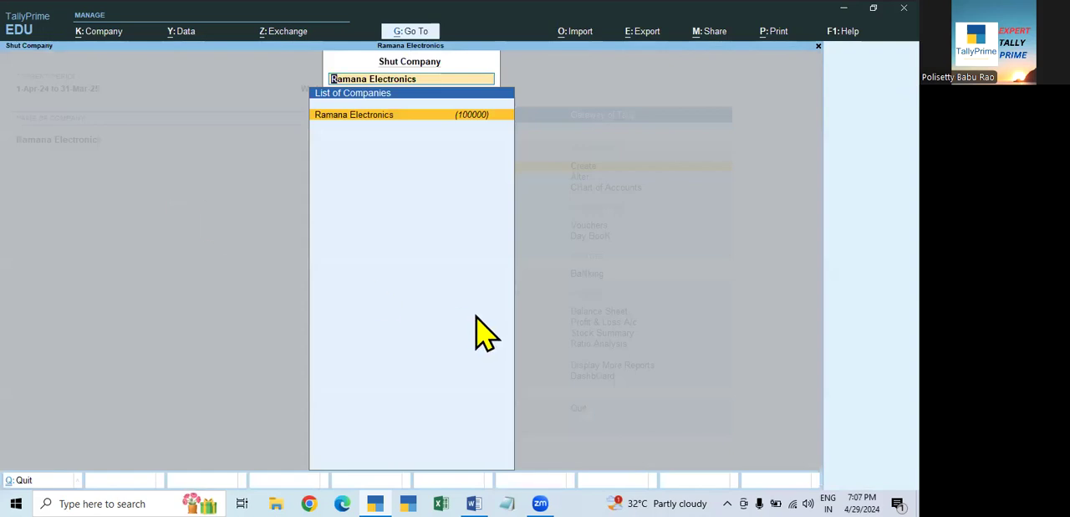
key("Return")
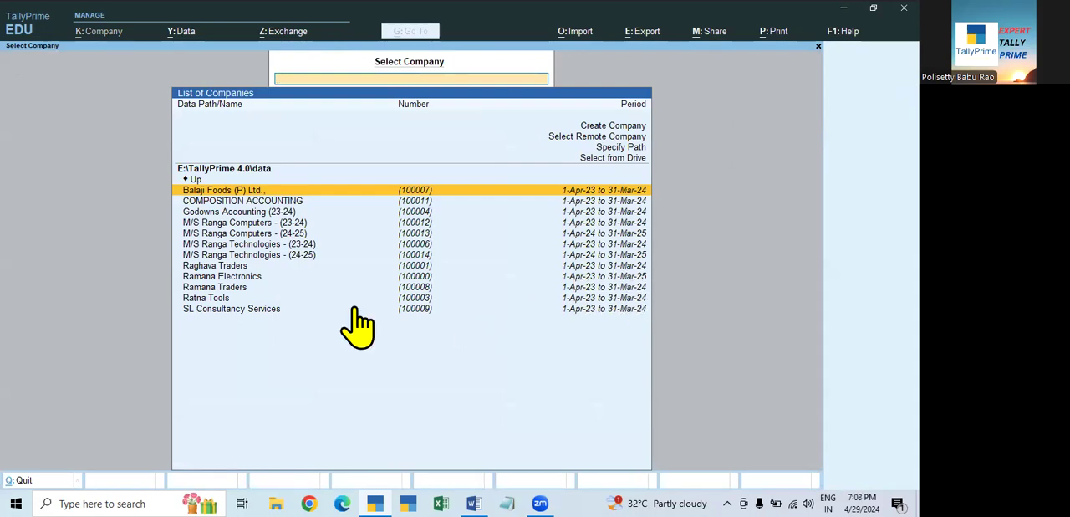
left_click(251, 278)
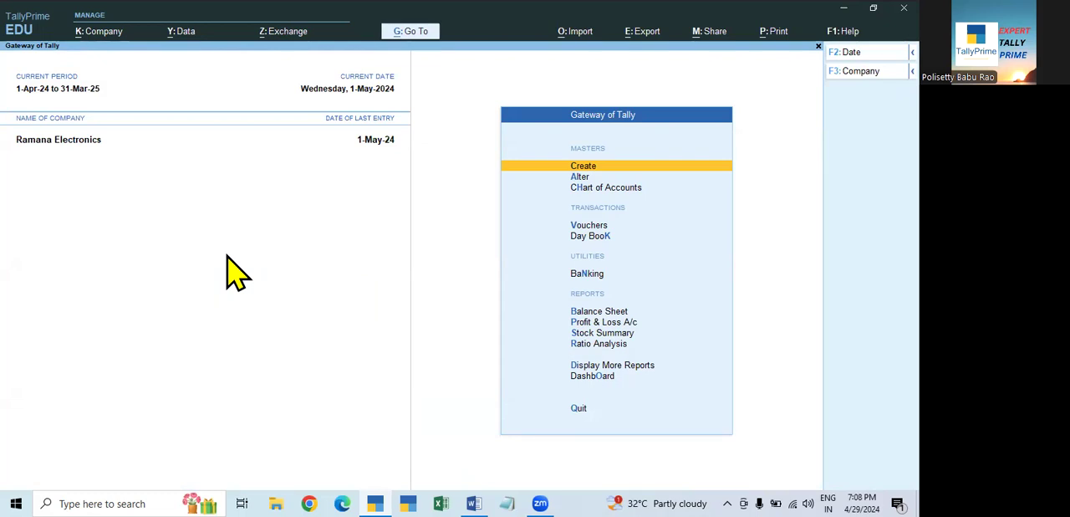
- Verify the Ramana Electronics company data for errors that might occur while splitting
left_click(187, 41)
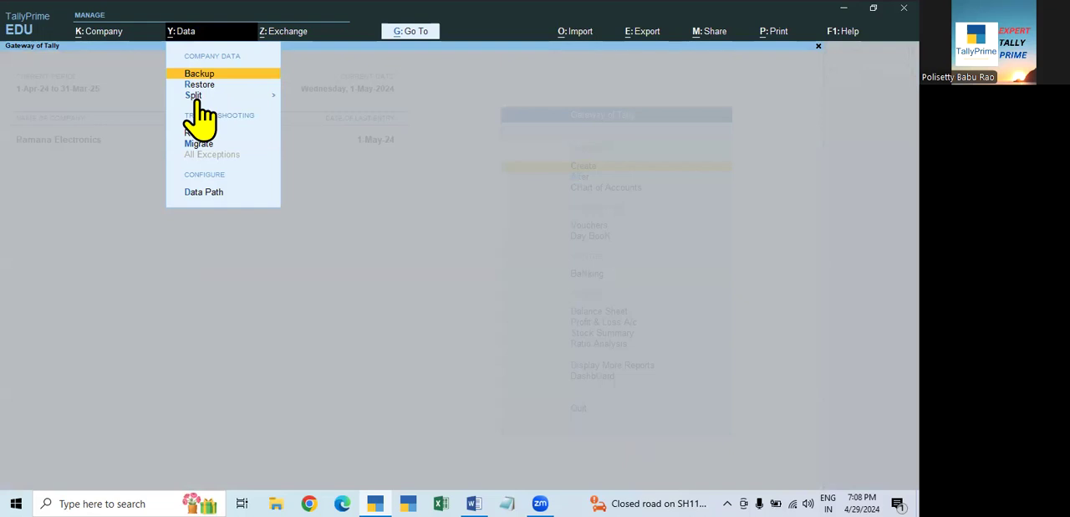
left_click(198, 96)
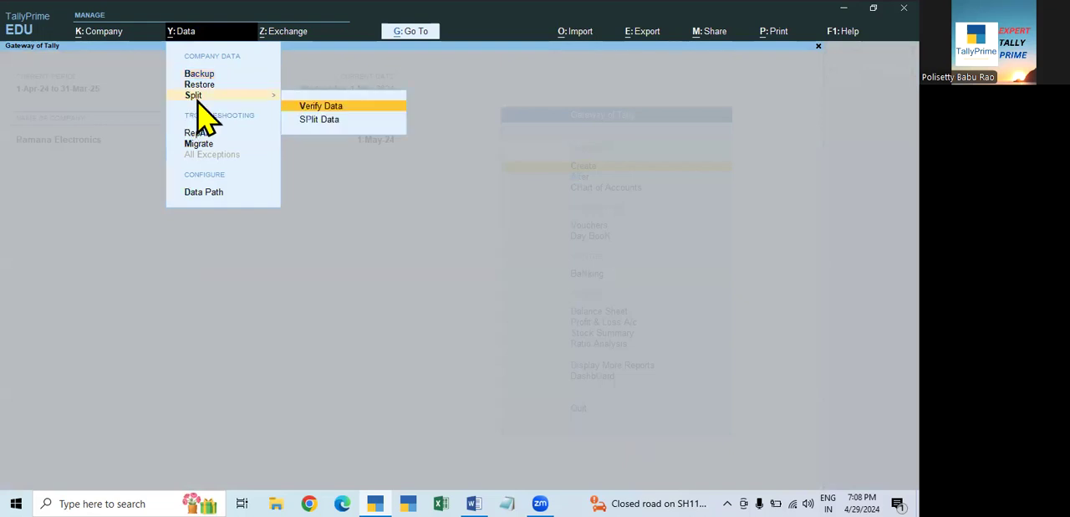
left_click(325, 110)
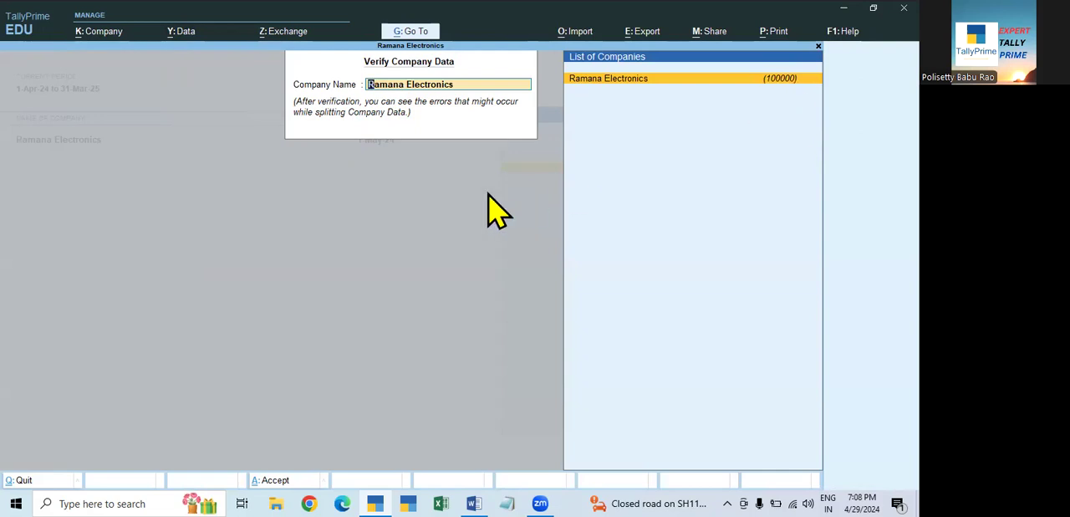
key("Return")
key("Return")
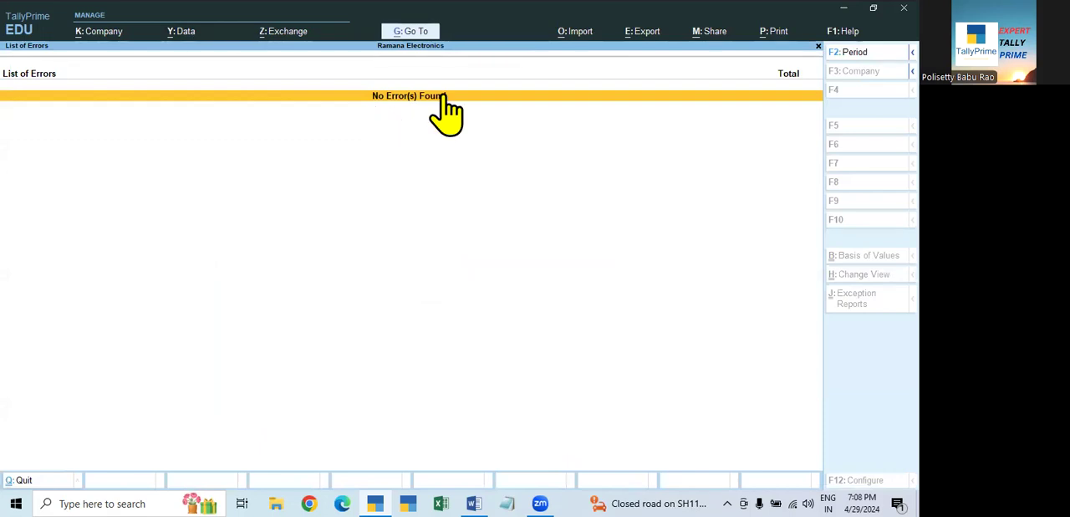
key("Escape")
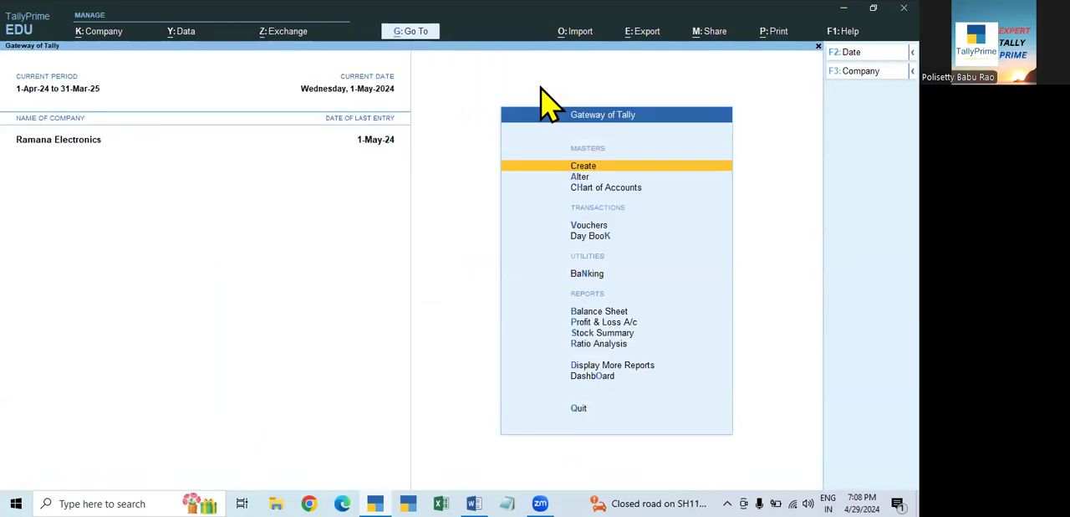
- Split the Ramana Electronics company data from 1-Apr-24 into separate companies for the two financial years
left_click(182, 33)
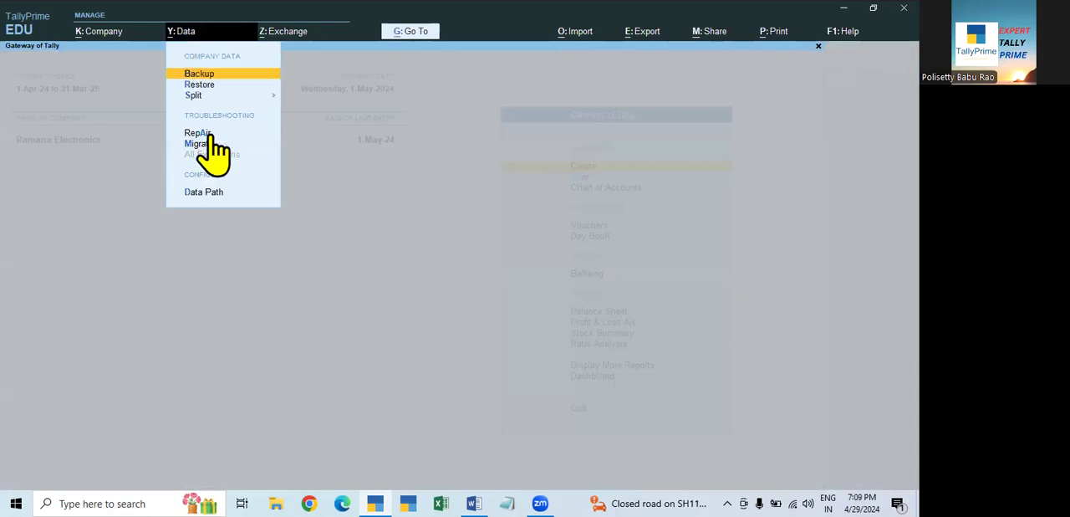
left_click(194, 96)
left_click(309, 122)
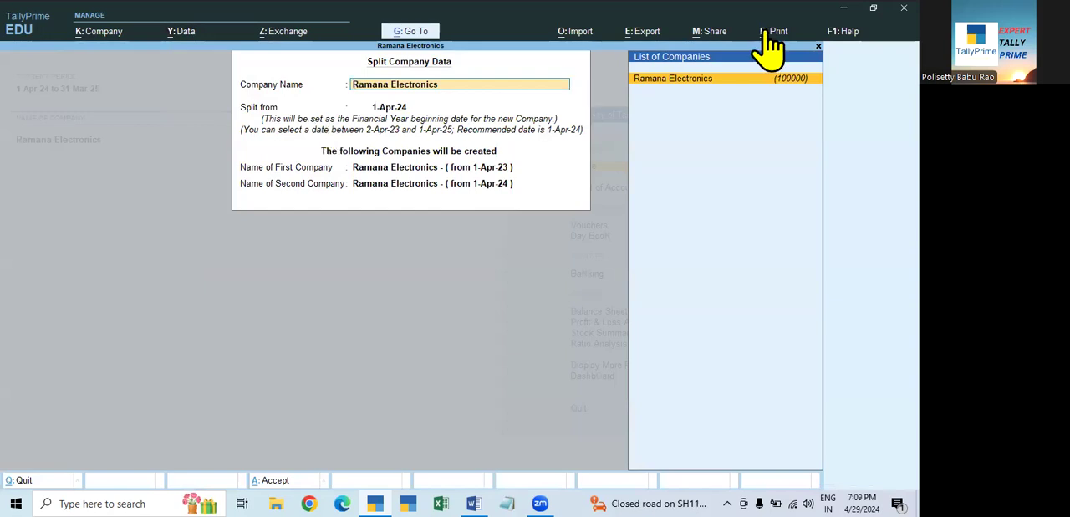
key("Return")
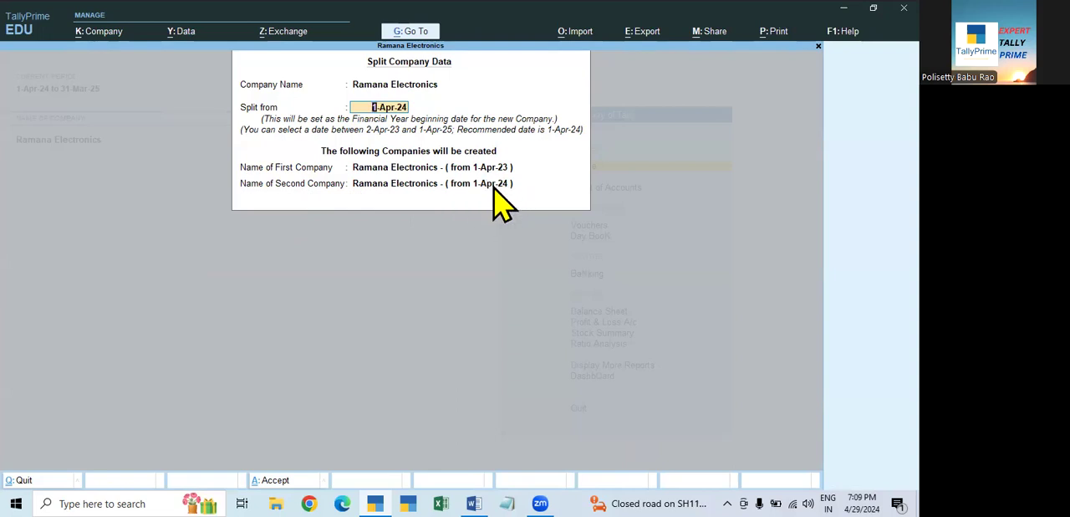
key("Return")
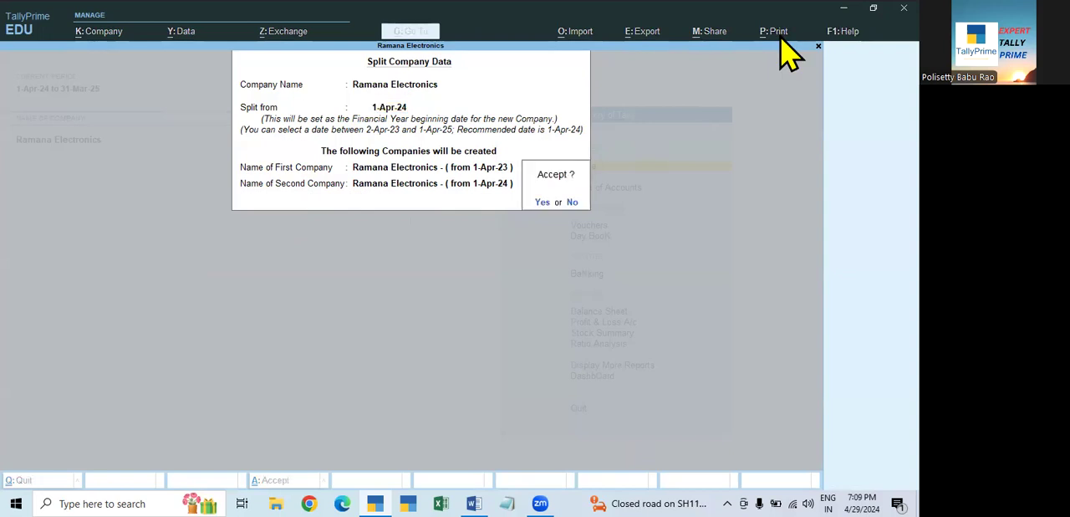
key("Return")
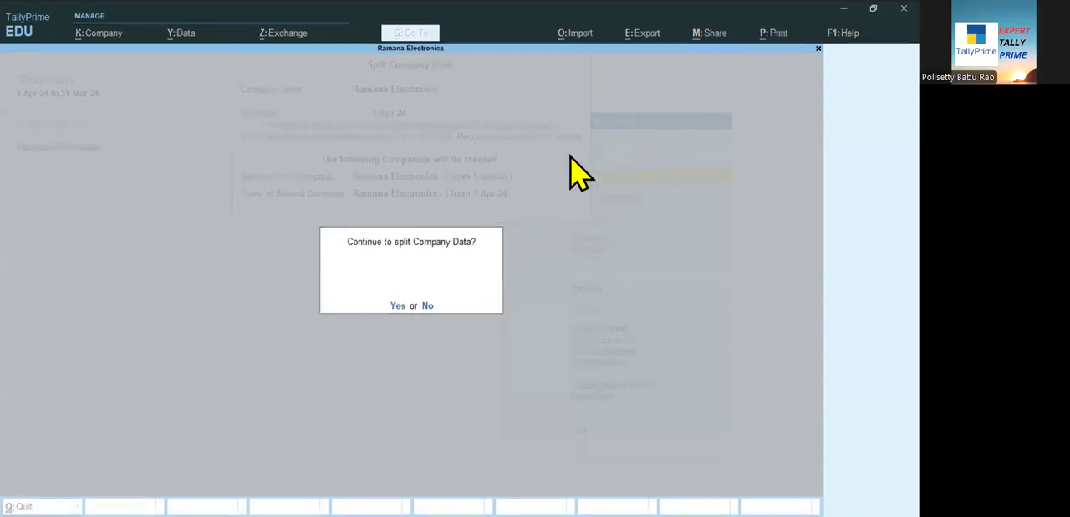
key("Return")
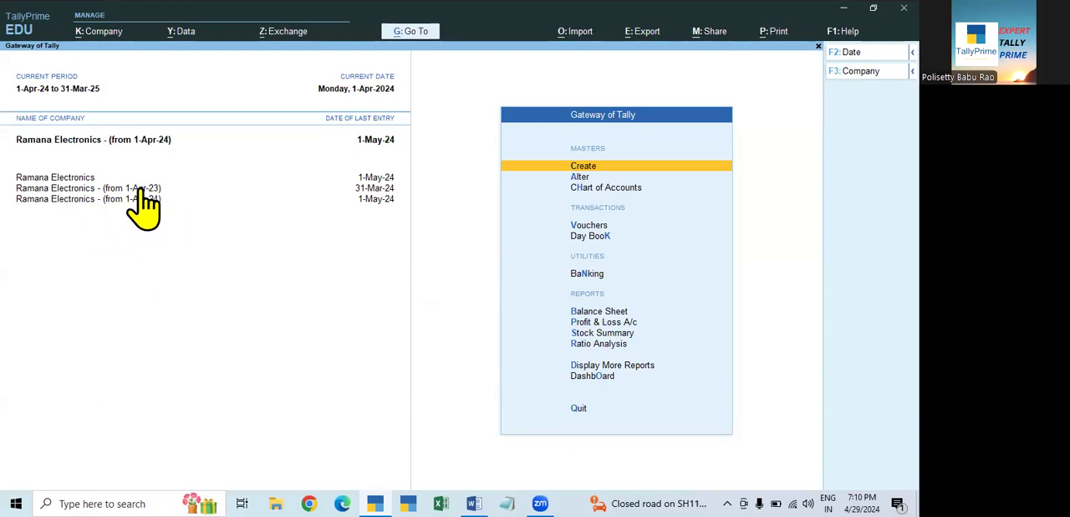
- Make the original, unsplit Ramana Electronics the active company
left_click(67, 178)
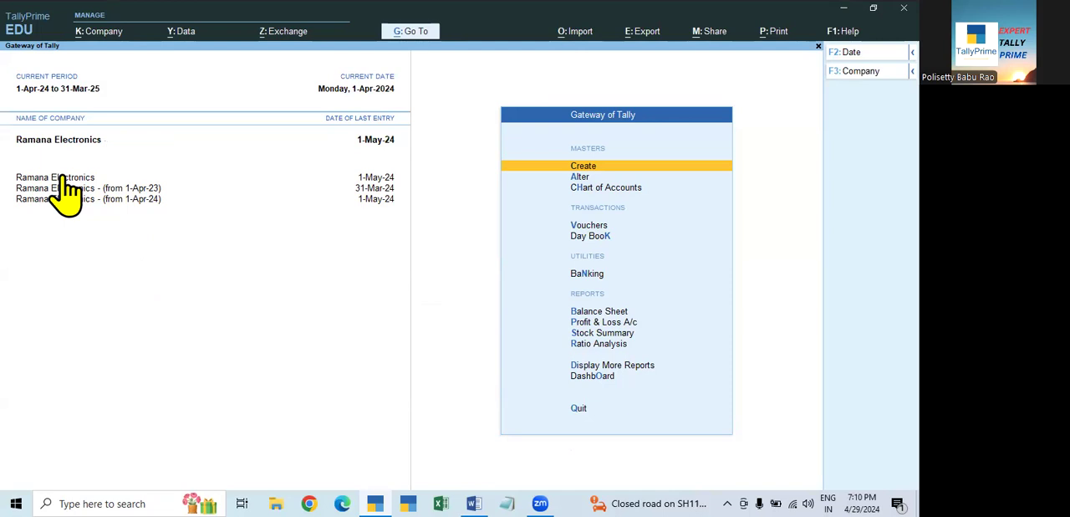
left_click(111, 189)
left_click(65, 178)
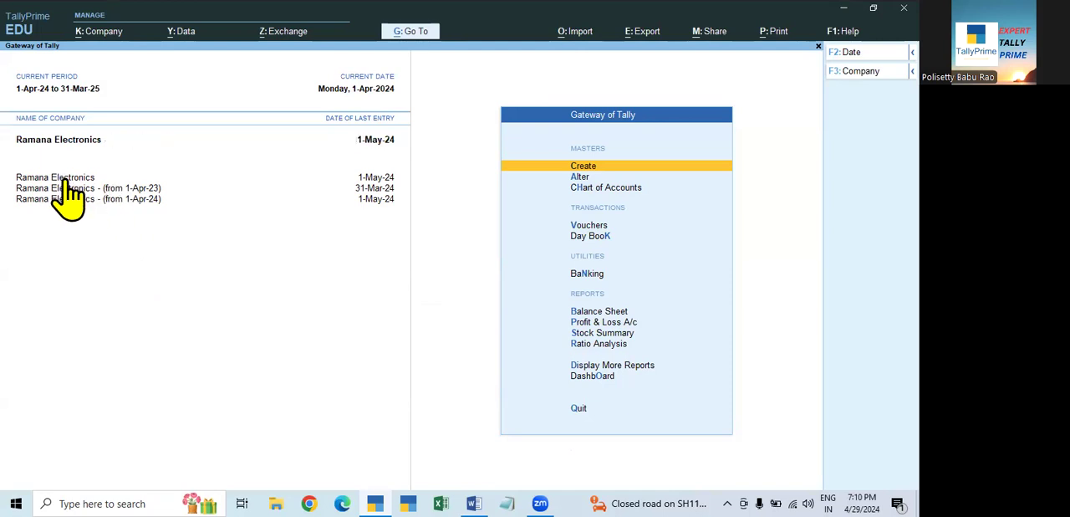
left_click(75, 91)
type("1")
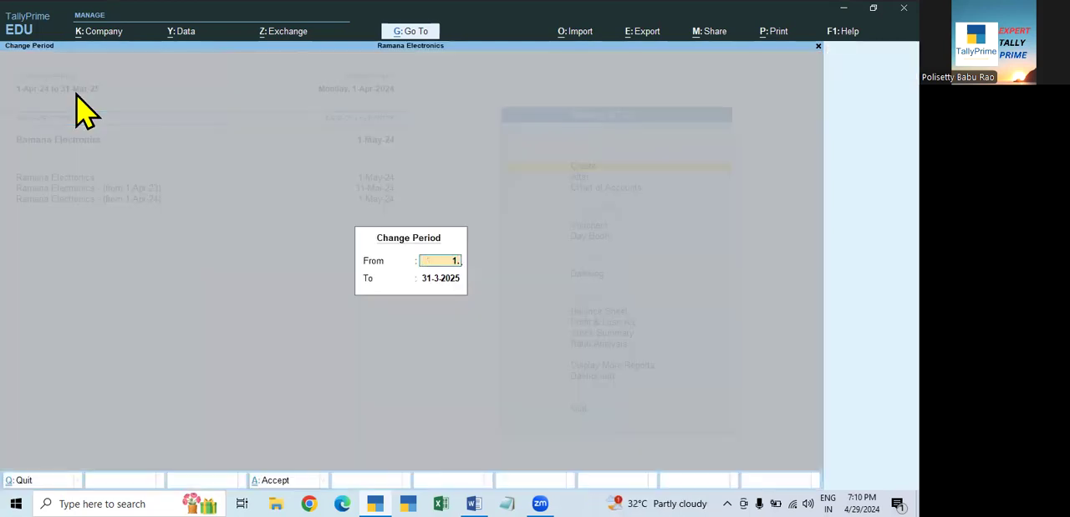
key("Escape")
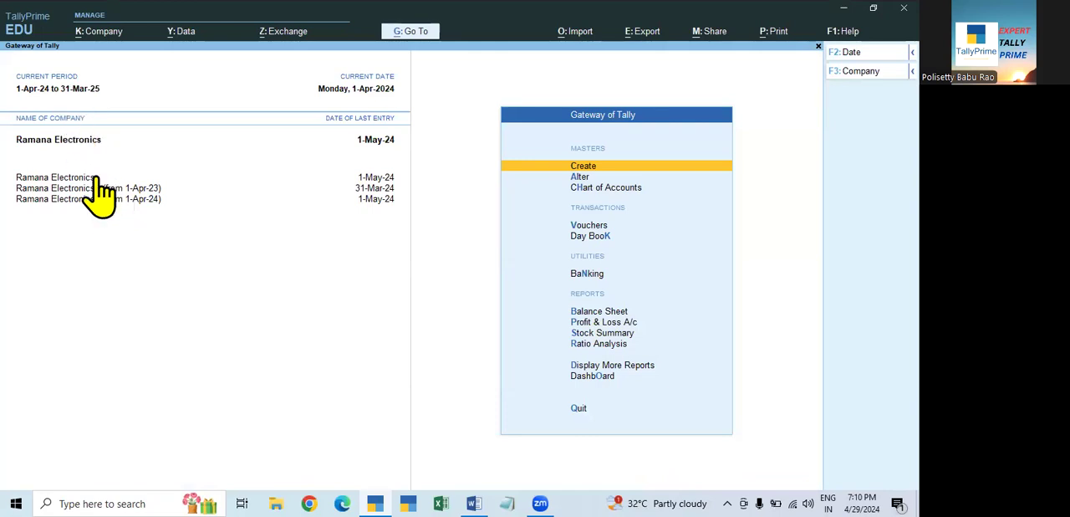
- Set the current period of Ramana Electronics to 1-4-2023 through 31-3-2024
left_click(75, 92)
type("1.4.2023")
key("Return")
type("3")
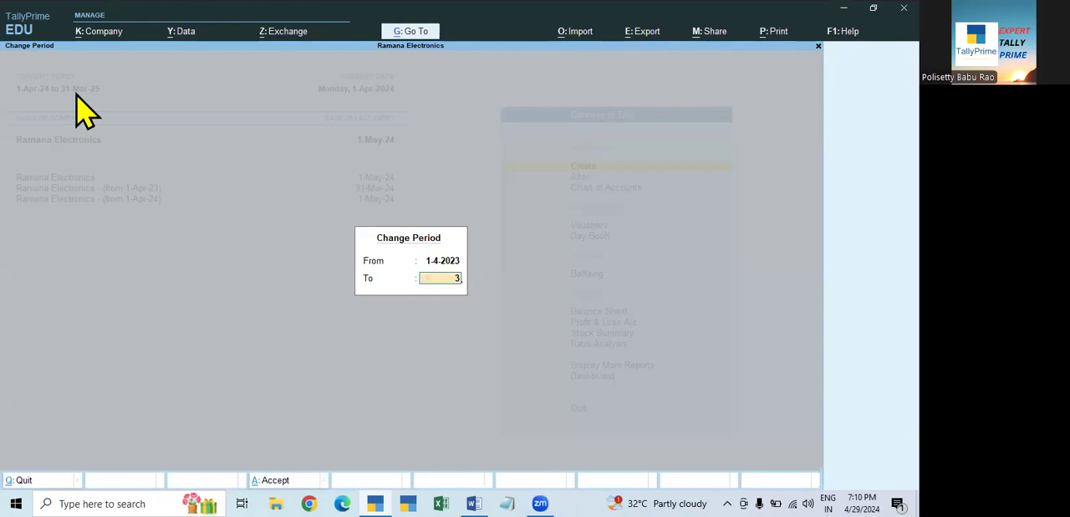
type("1.3.24")
key("Return")
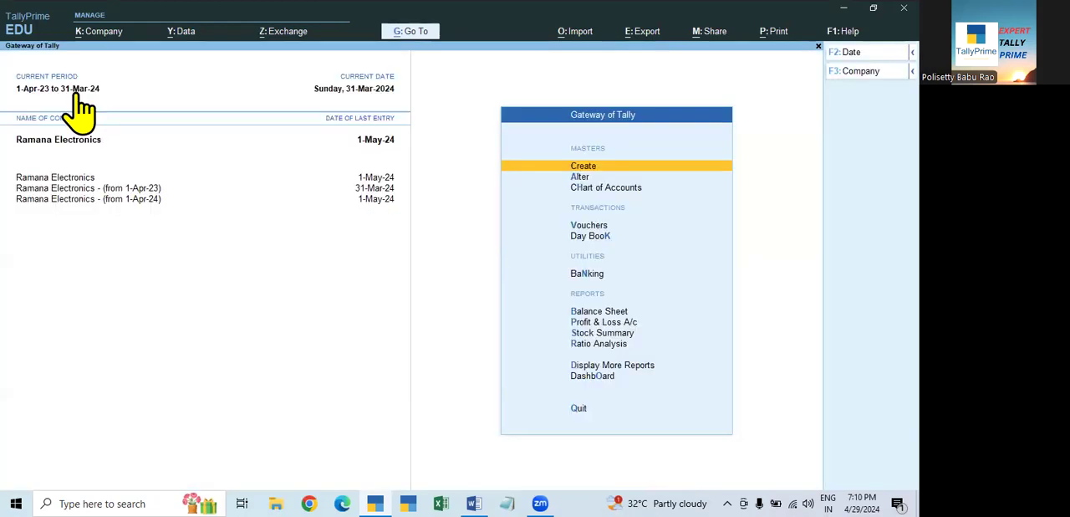
- Review the Day Book vouchers for 1-Apr-23 to 31-Mar-24, from the first entry to the last
left_click(595, 235)
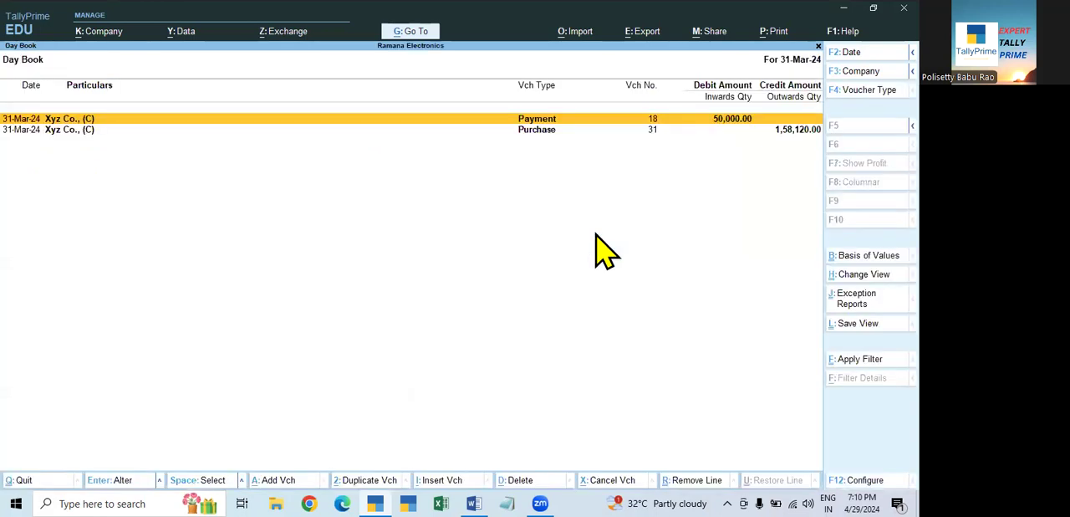
key("F2")
key("BackSpace")
key("Return")
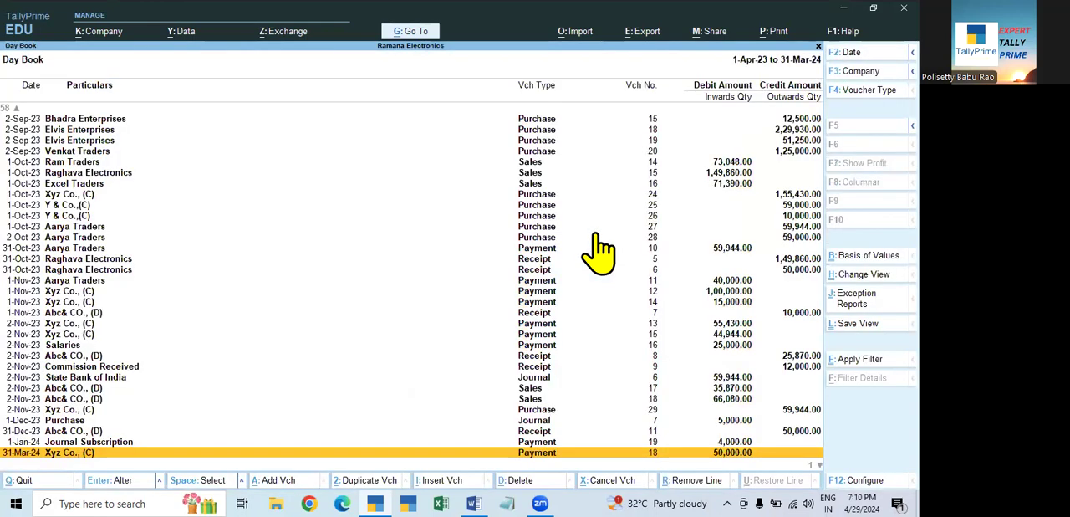
key("Home")
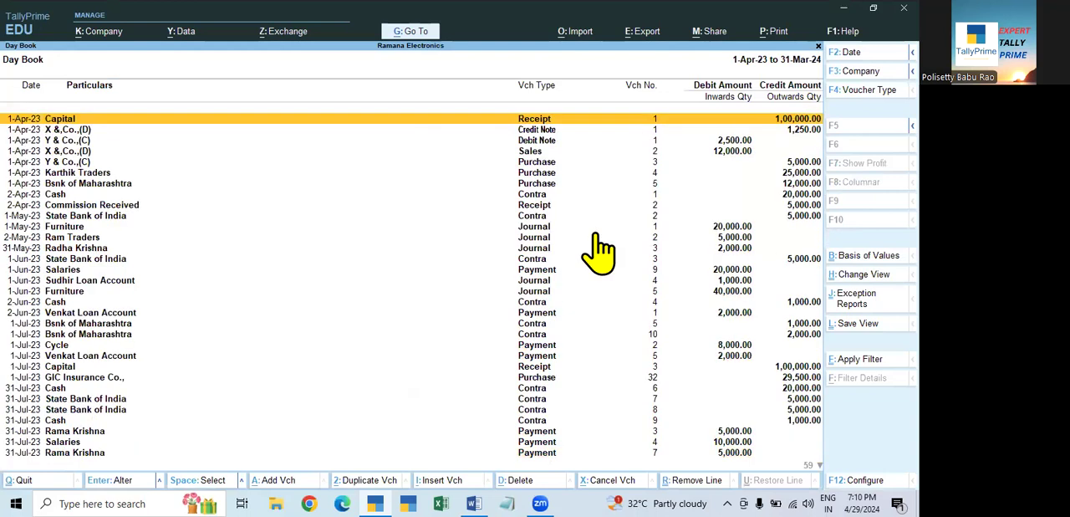
key("End")
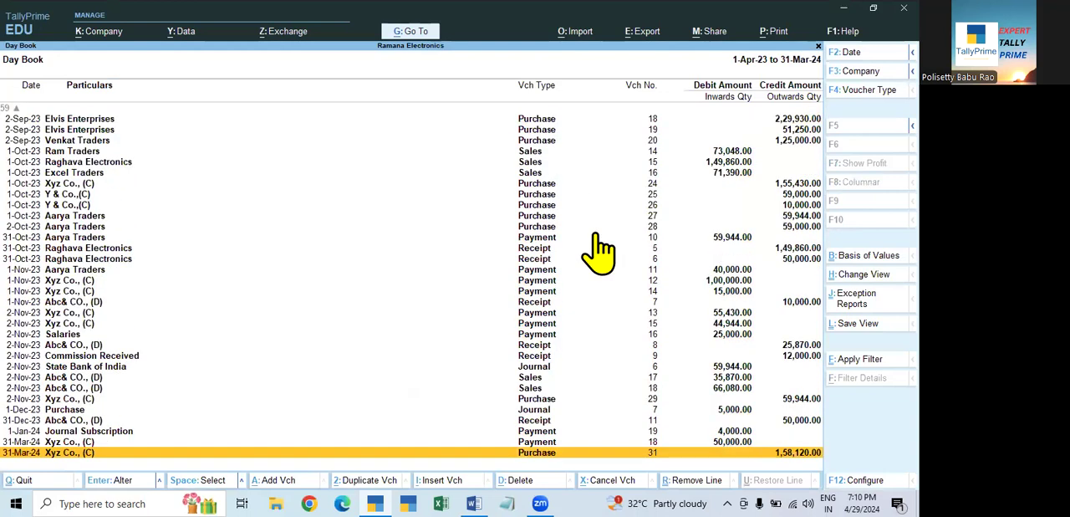
key("Escape")
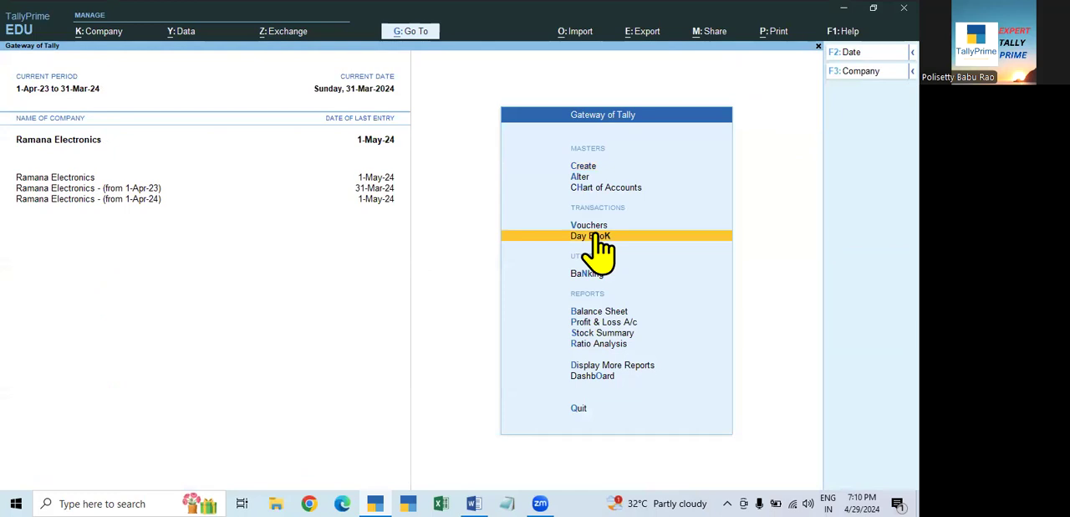
- Examine the detailed Balance Sheet of the original Ramana Electronics as at 31-Mar-24
key("Down")
key("Down")
key("Down")
key("Up")
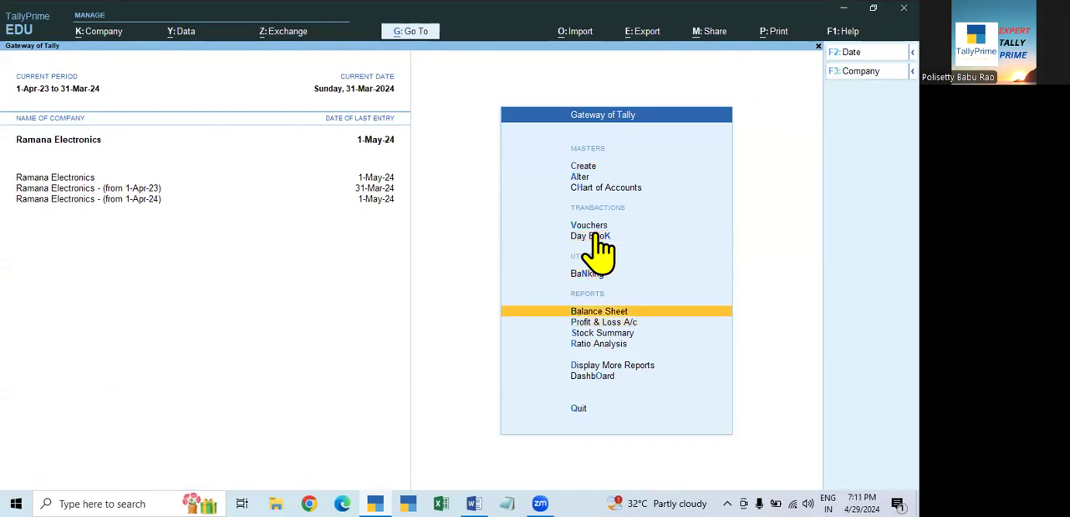
key("Return")
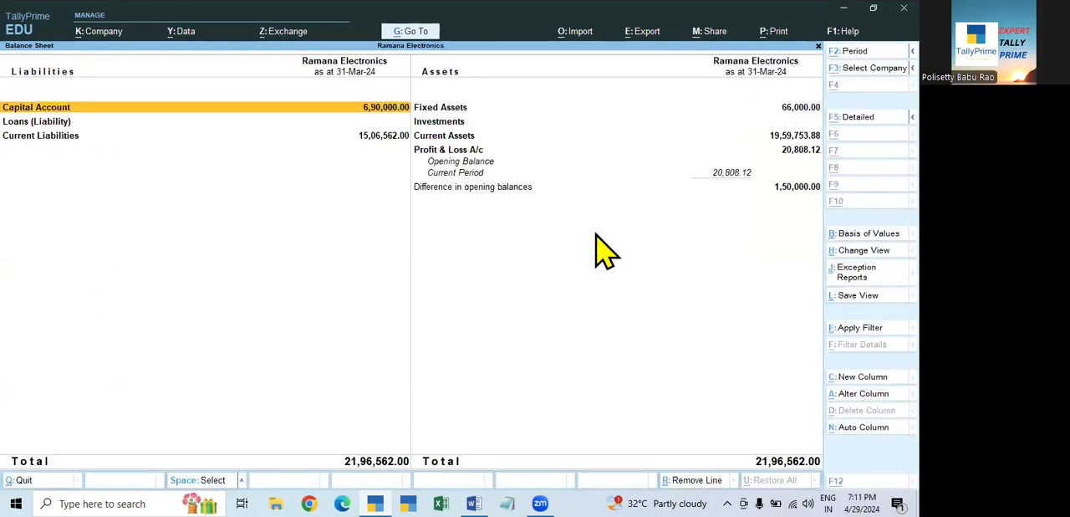
key("alt+F5")
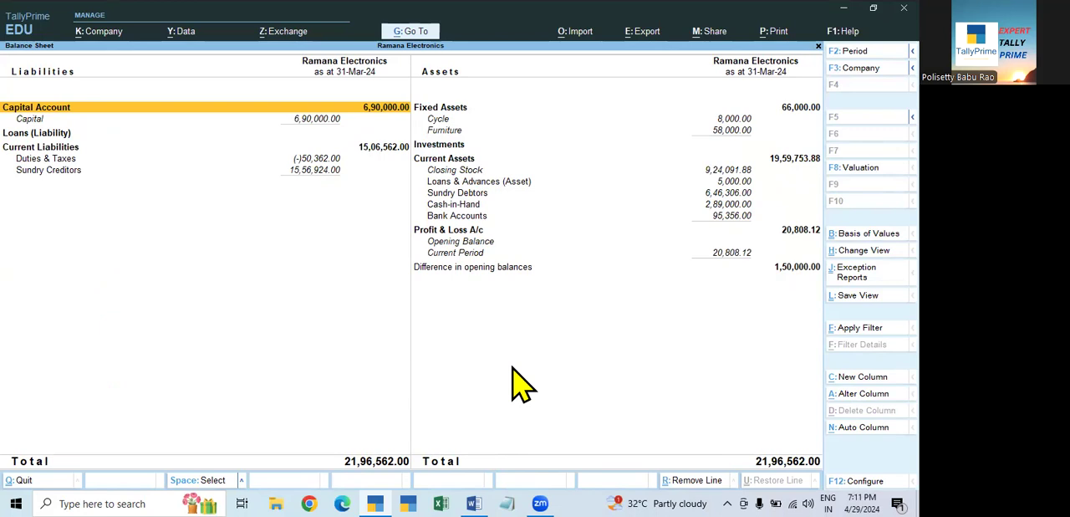
key("Escape")
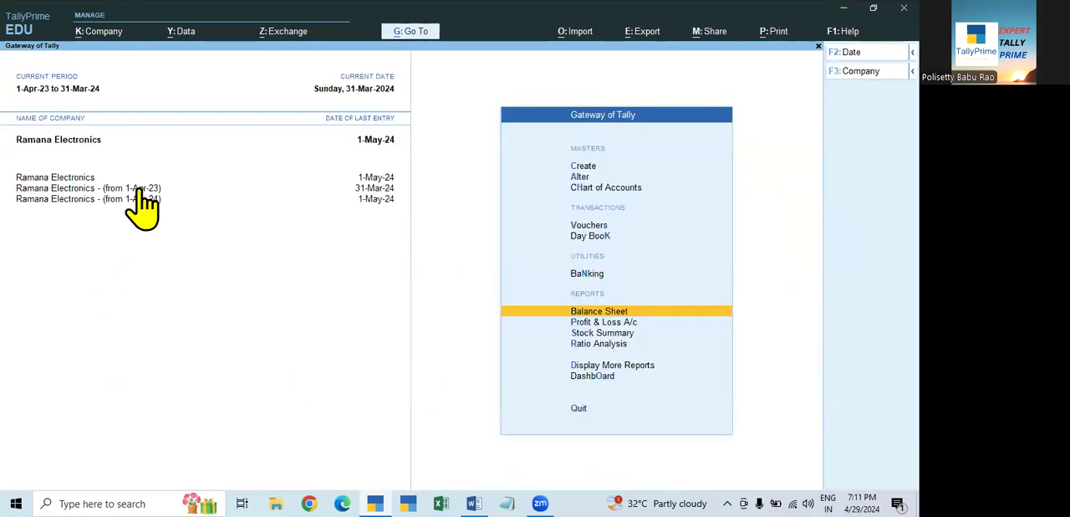
- Switch to the split company Ramana Electronics - (from 1-Apr-23) and examine its detailed Balance Sheet
left_click(138, 187)
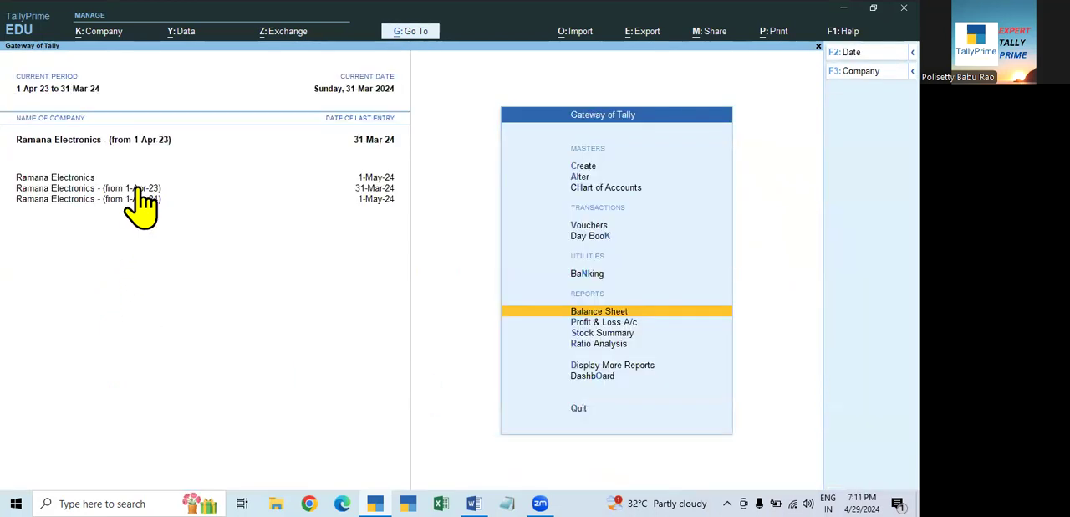
left_click(706, 310)
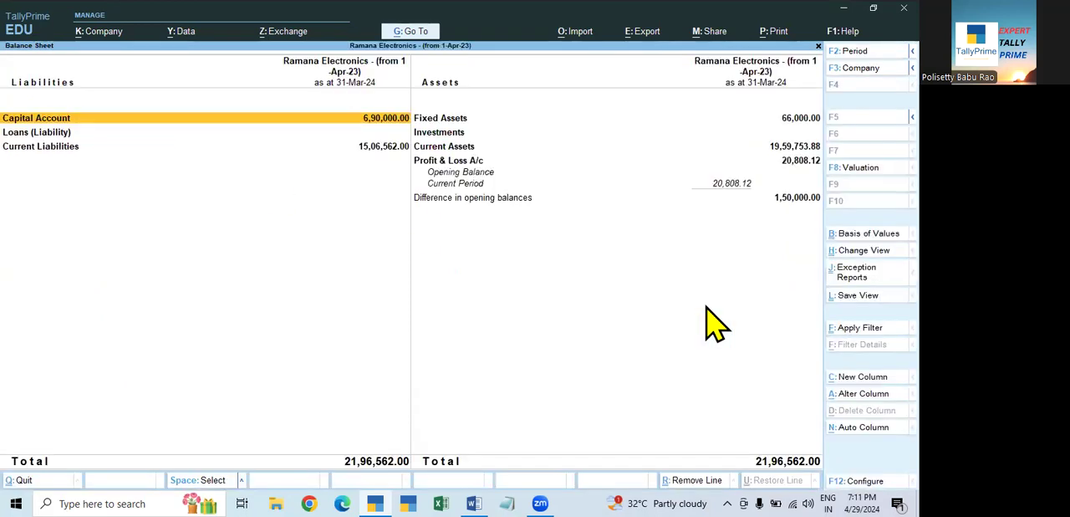
key("alt+F5")
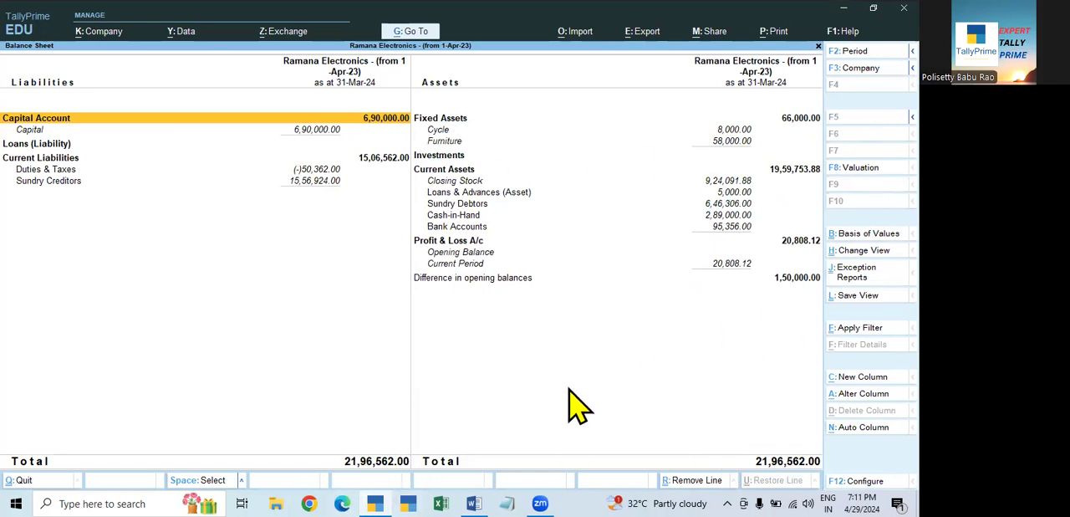
- Switch to the original Ramana Electronics company and delete it, confirming the deletion
key("Escape")
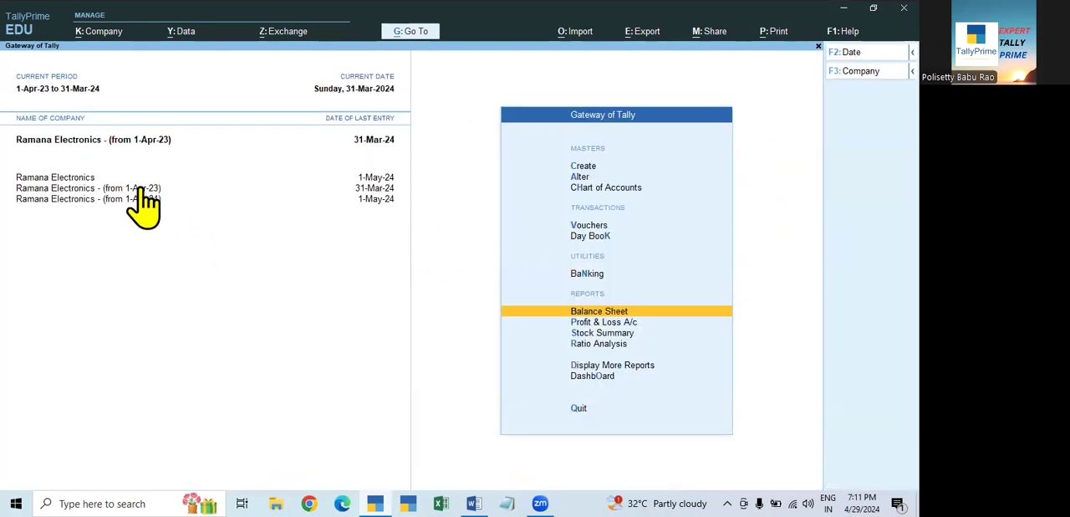
left_click(79, 177)
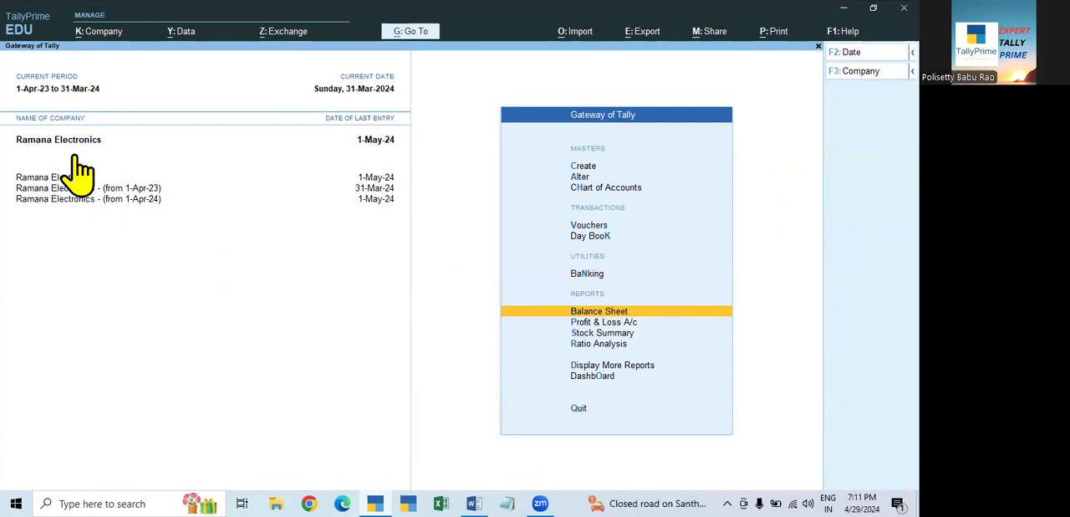
left_click(102, 31)
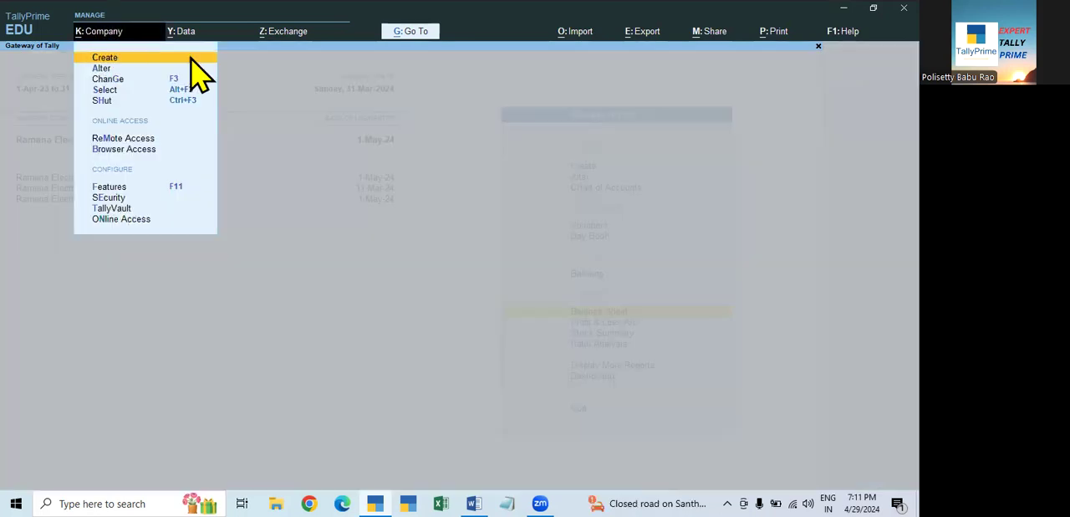
left_click(103, 70)
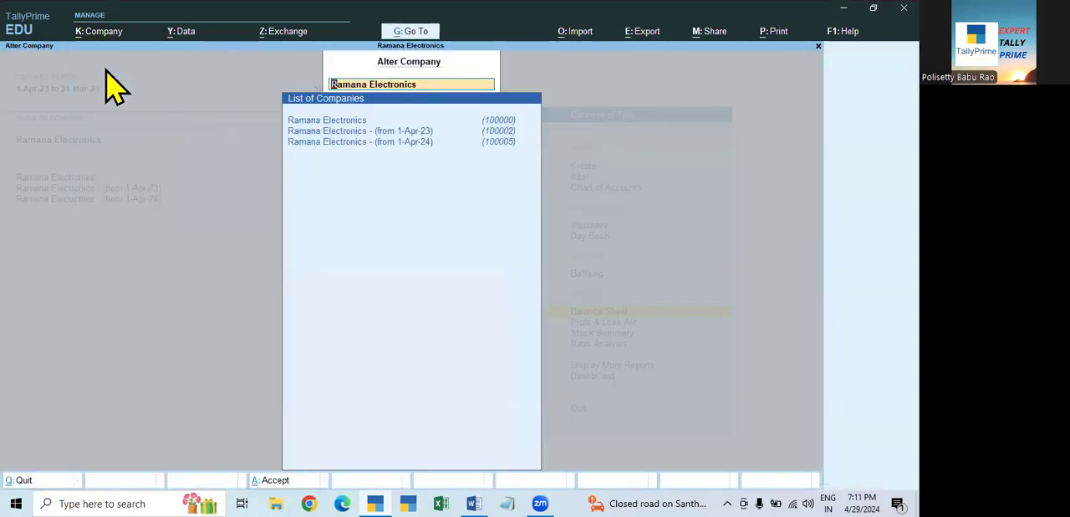
key("Return")
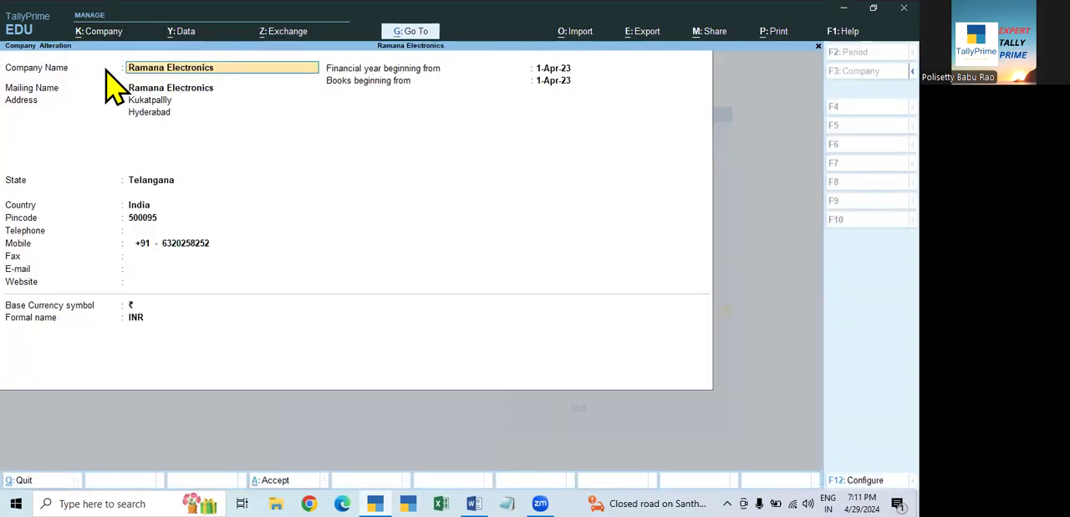
key("alt+d")
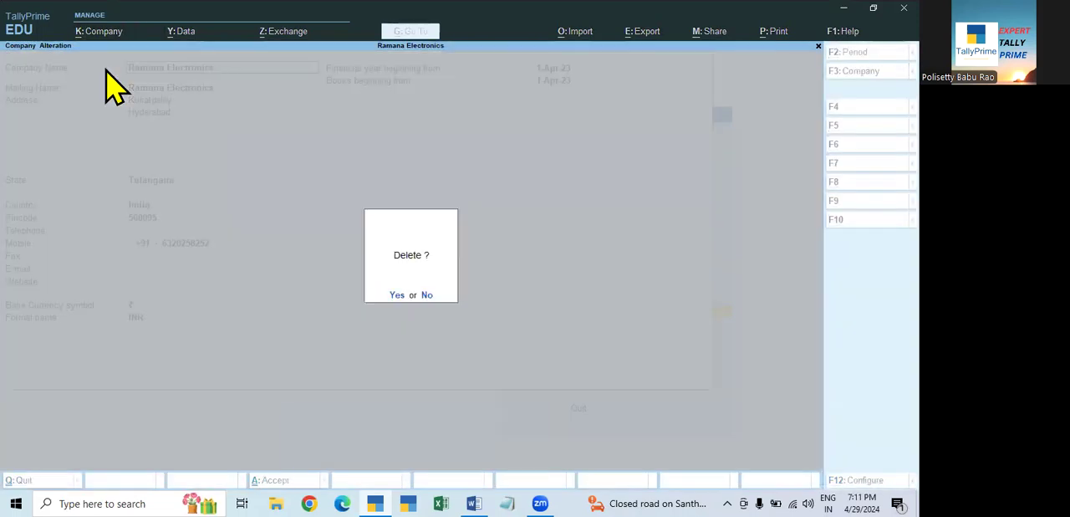
key("y")
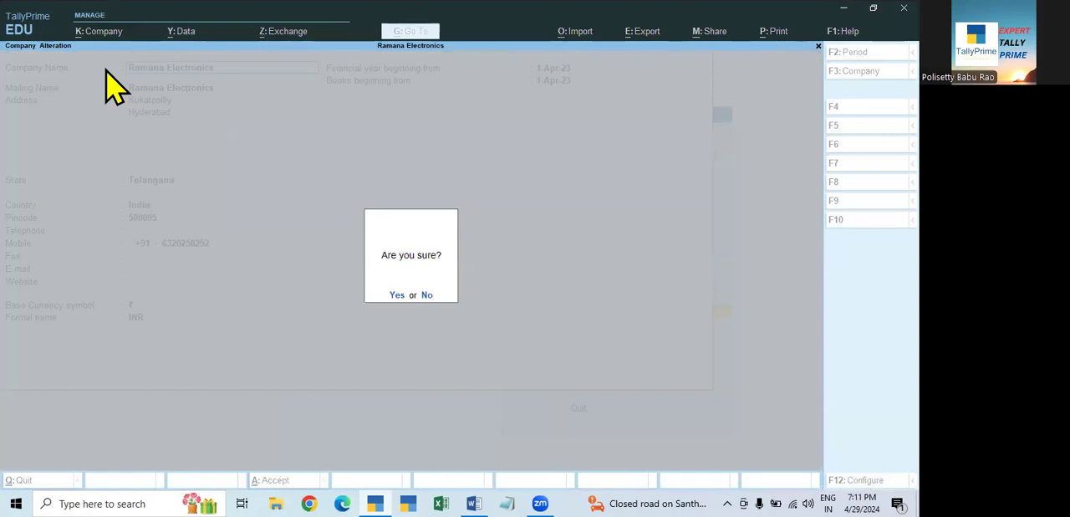
key("y")
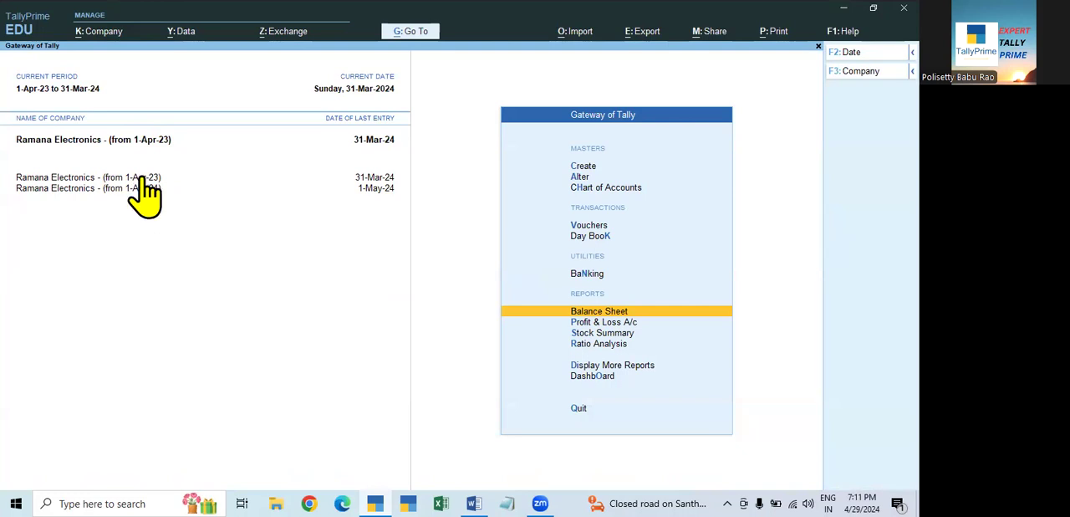
- Examine the detailed Balance Sheet of Ramana Electronics - (from 1-Apr-23) as at 31-Mar-24
key("Return")
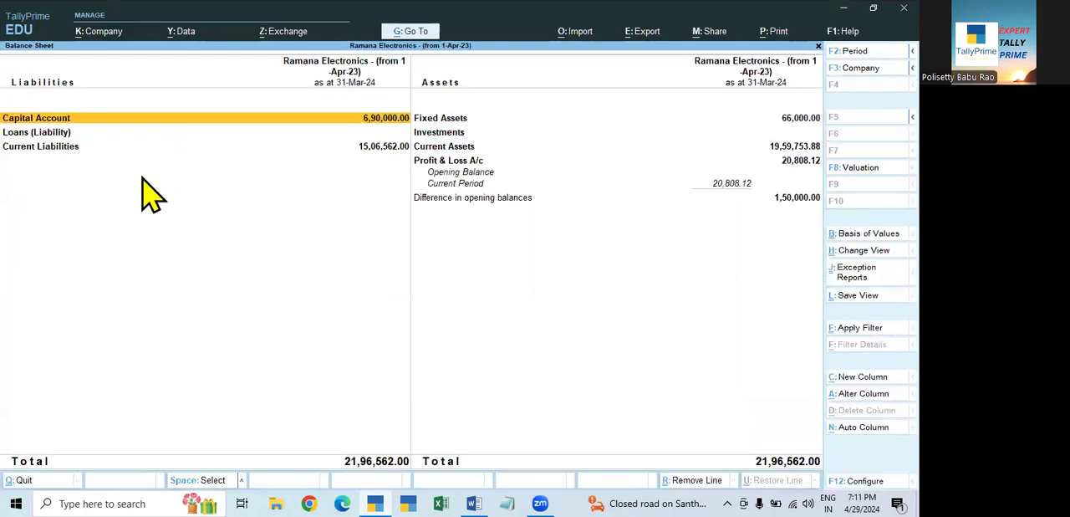
key("alt+F5")
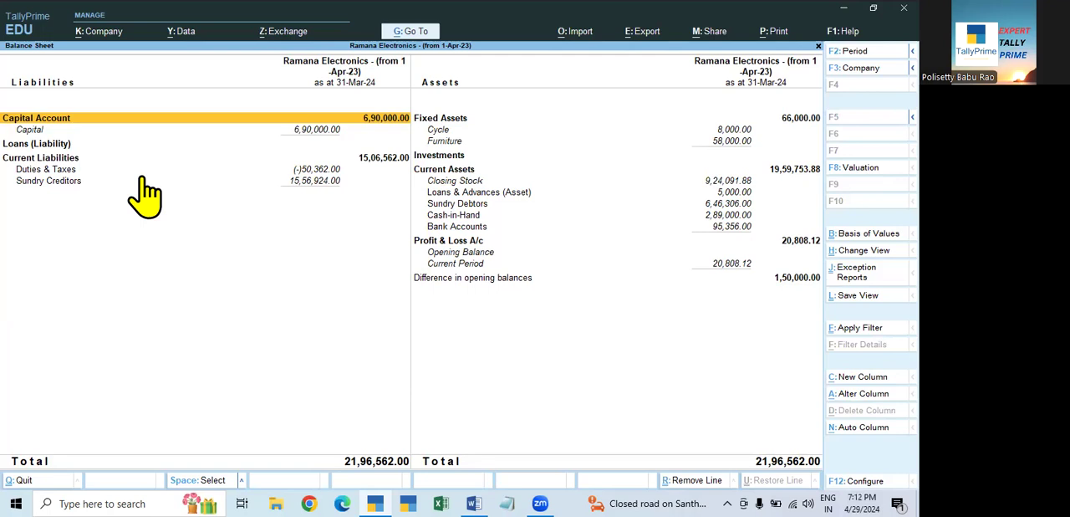
key("Escape")
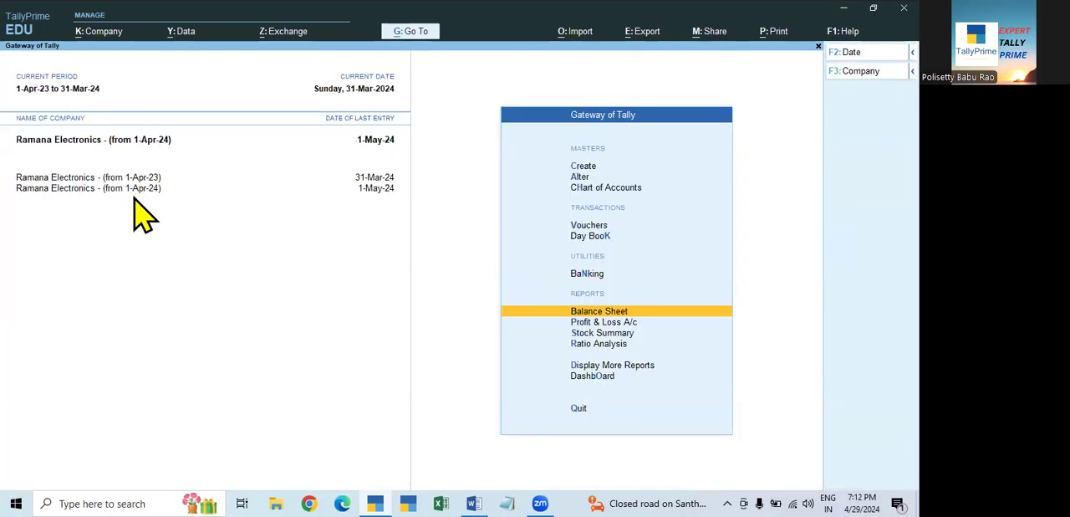
- Set the current period of Ramana Electronics - (from 1-Apr-24) to 1-4-2024 through 31-3-2025
left_click(58, 88)
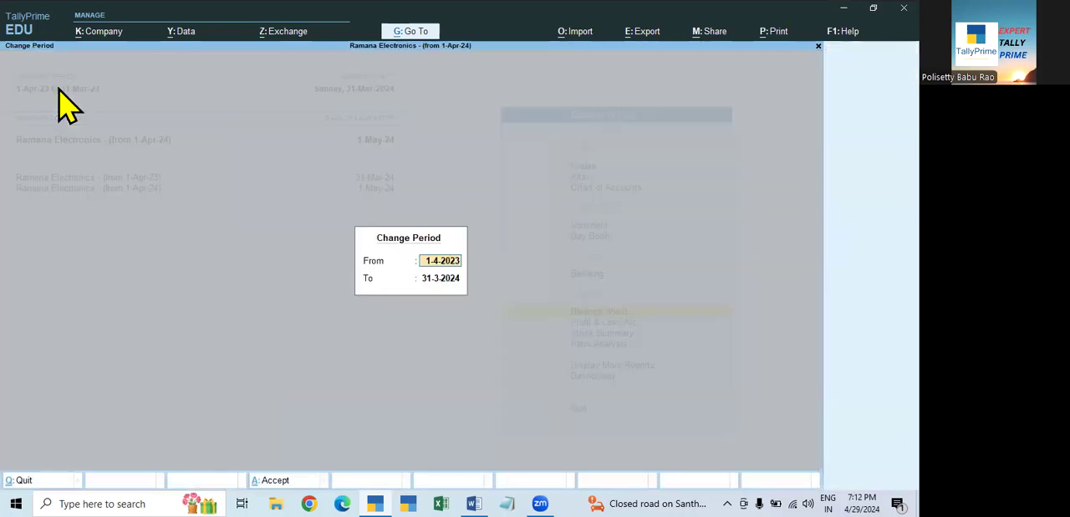
type("1.4.24")
key("Return")
type("31.3.25")
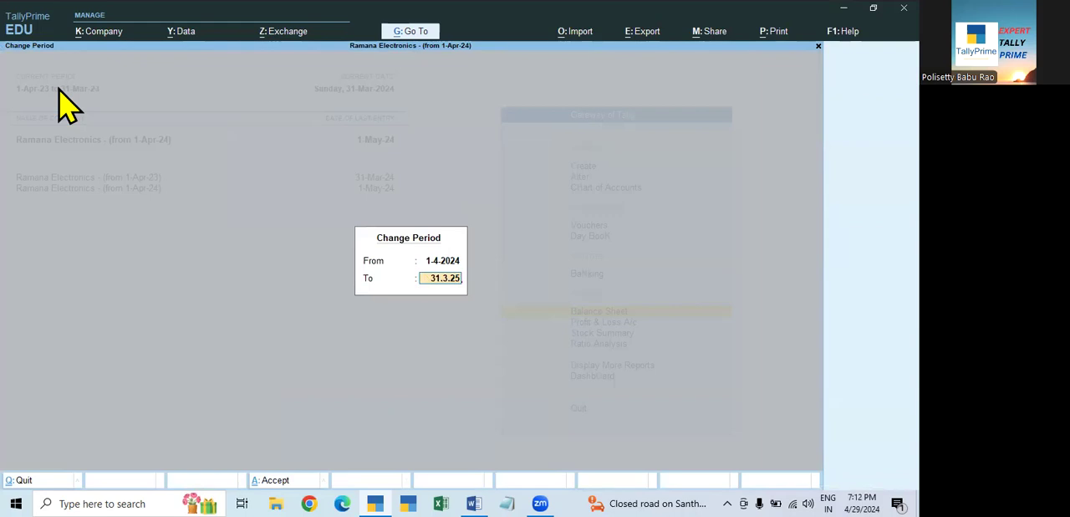
key("Return")
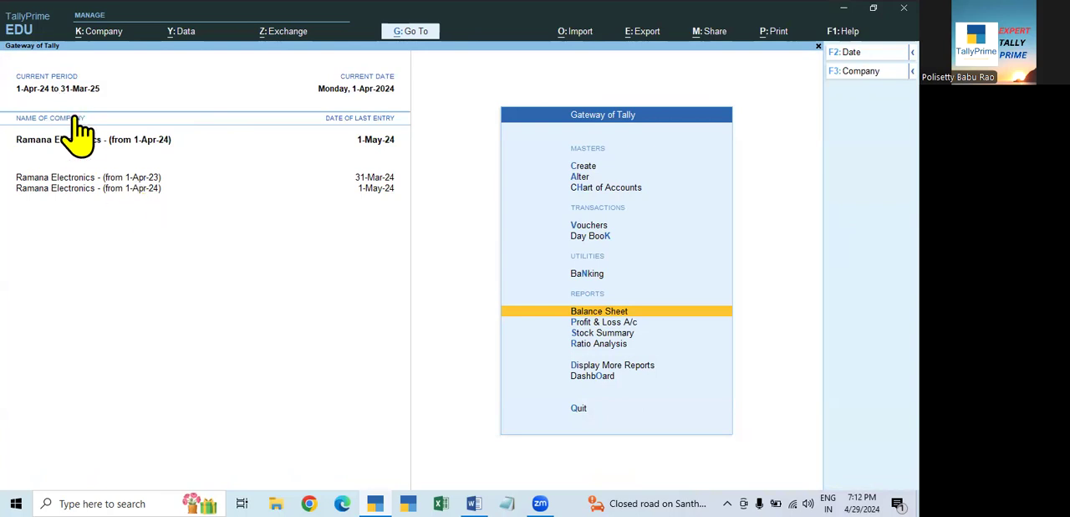
- Examine the detailed Balance Sheet of Ramana Electronics - (from 1-Apr-24), restricting its period to 1-Apr-24
key("Return")
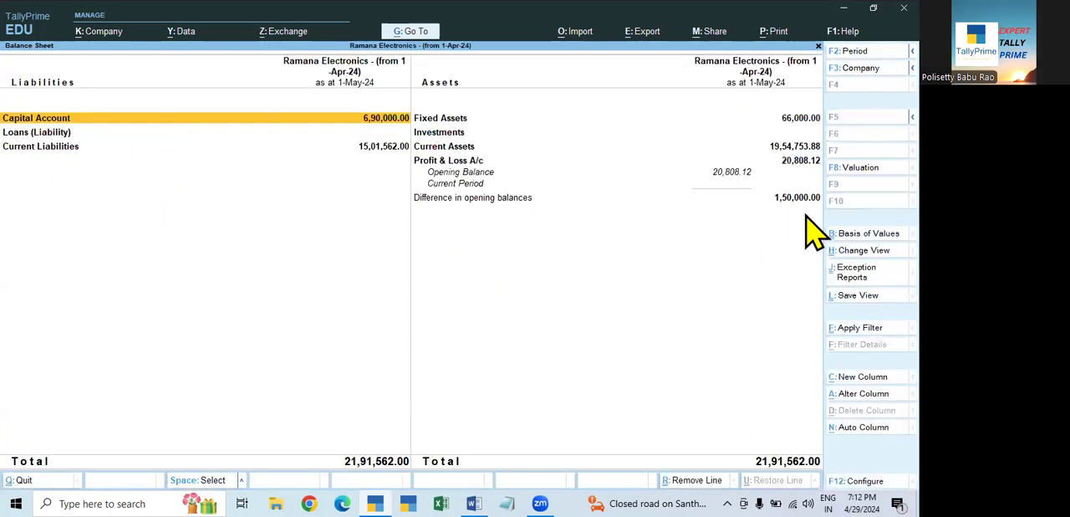
key("alt+F5")
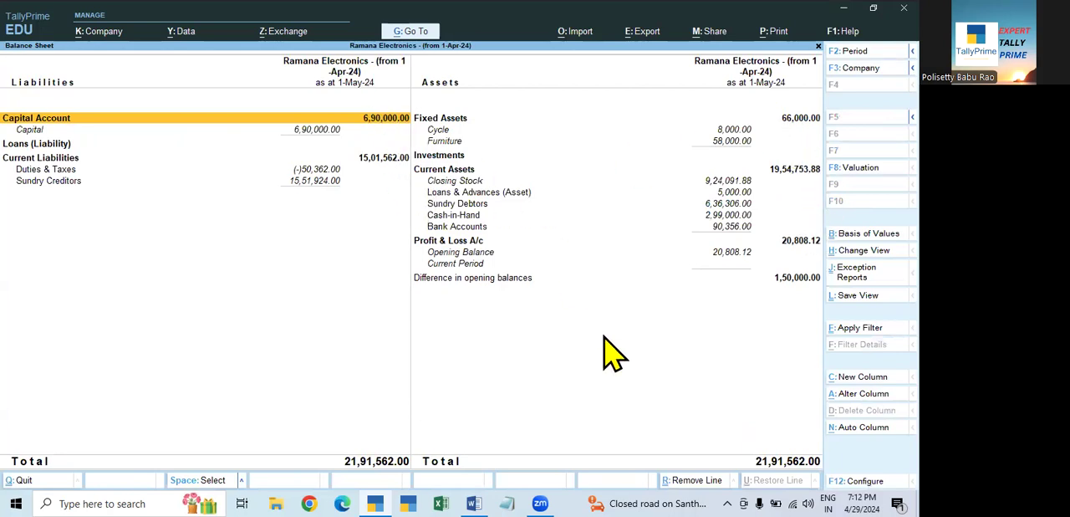
key("F2")
type("1-4-2024")
key("Return")
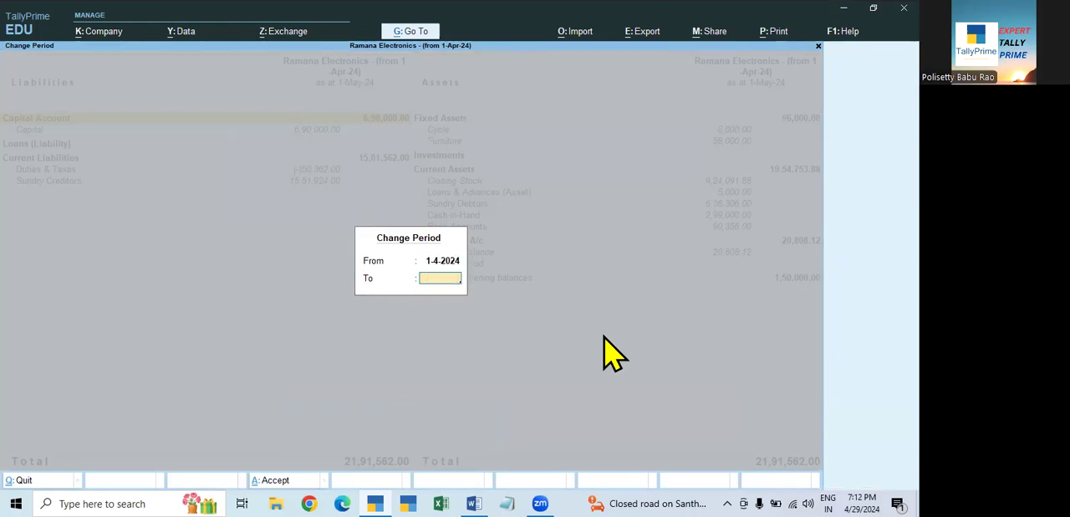
key("Return")
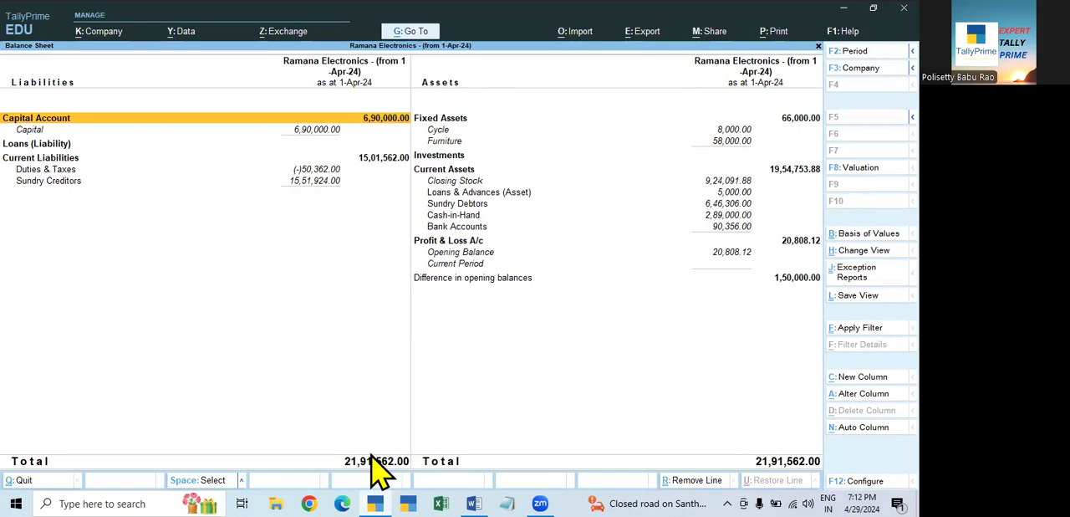
key("Escape")
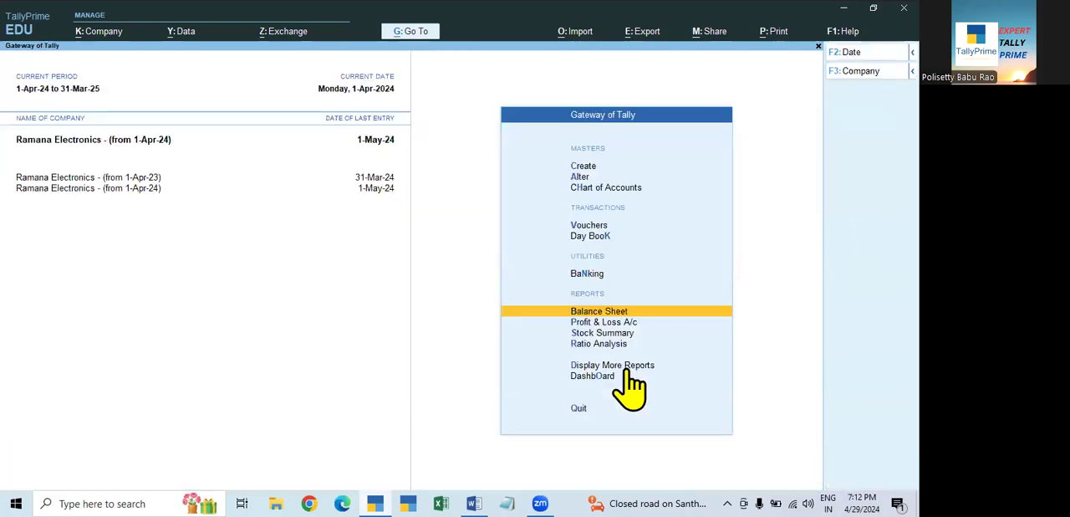
- Review the Day Book vouchers of Ramana Electronics - (from 1-Apr-24) for 1-Apr-24 to 1-May-24
key("Up")
key("Up")
key("Up")
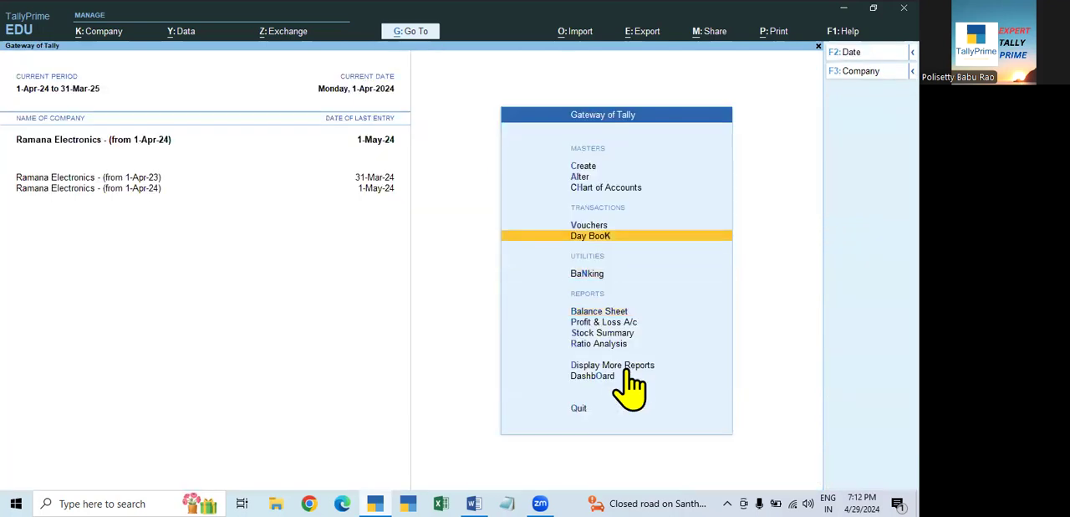
key("Down")
key("Up")
key("Down")
key("Down")
key("Down")
key("Up")
key("Up")
key("Up")
key("Down")
key("Return")
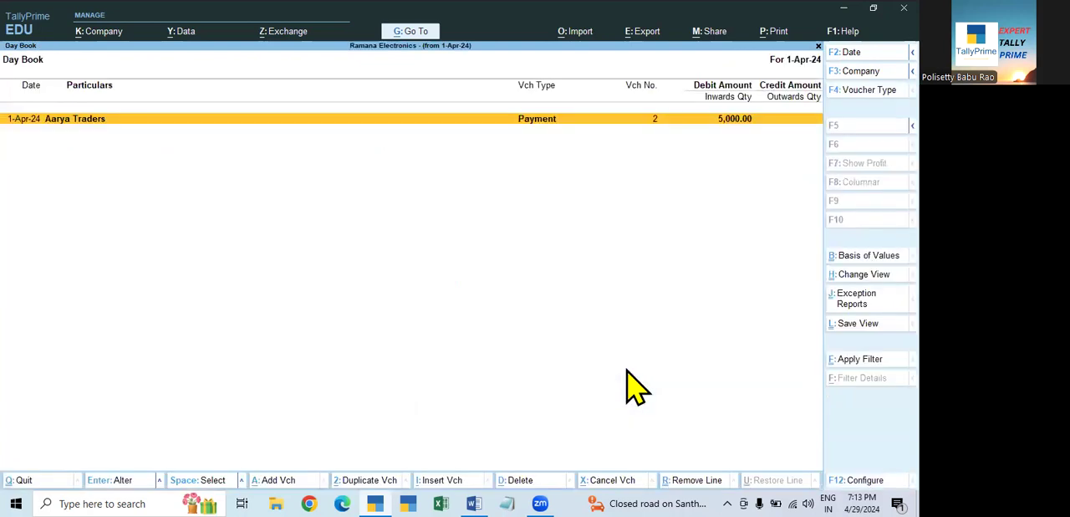
key("F2")
type("1-5")
key("Return")
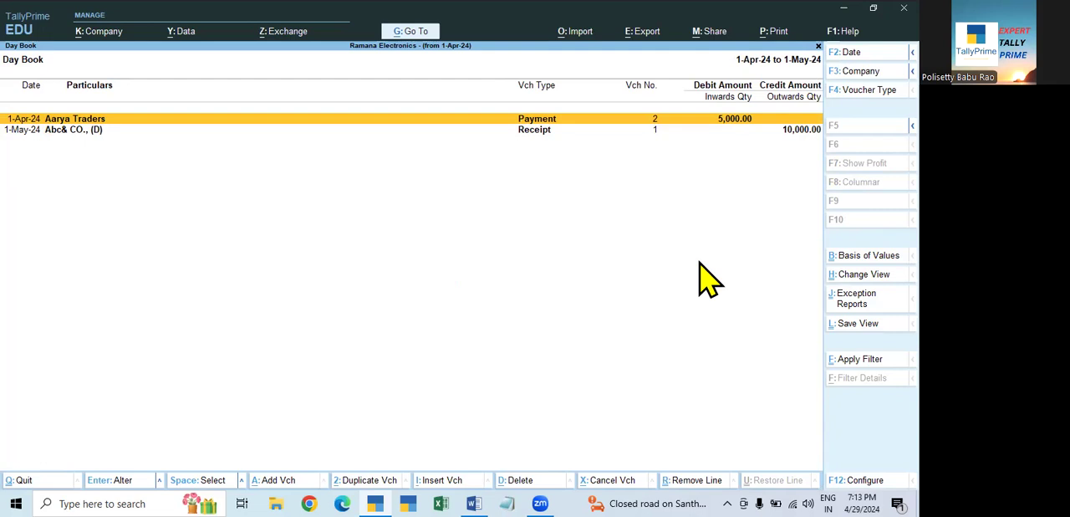
key("Escape")
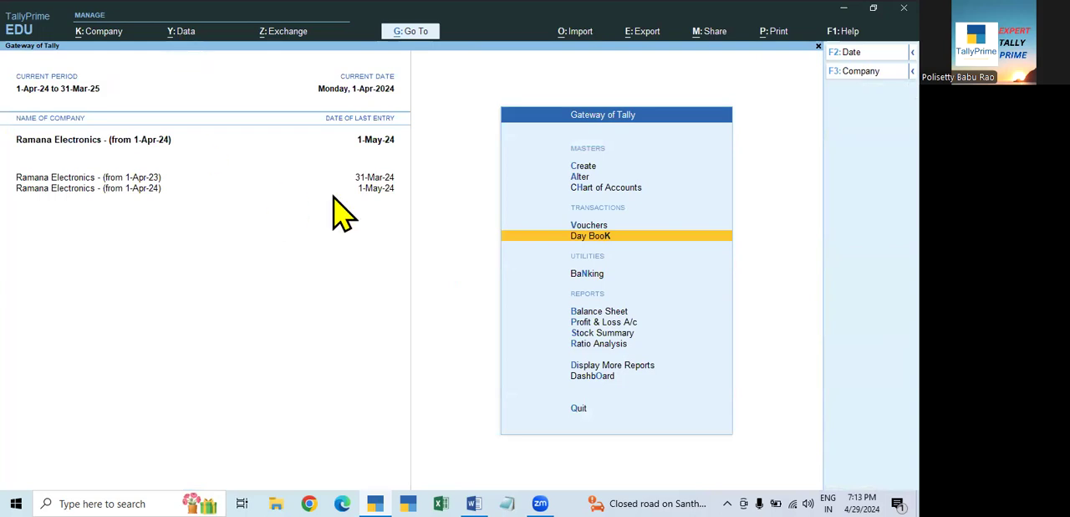
- Shut both split Ramana Electronics companies and bring up the list of companies available for selection
key("ctrl+F3")
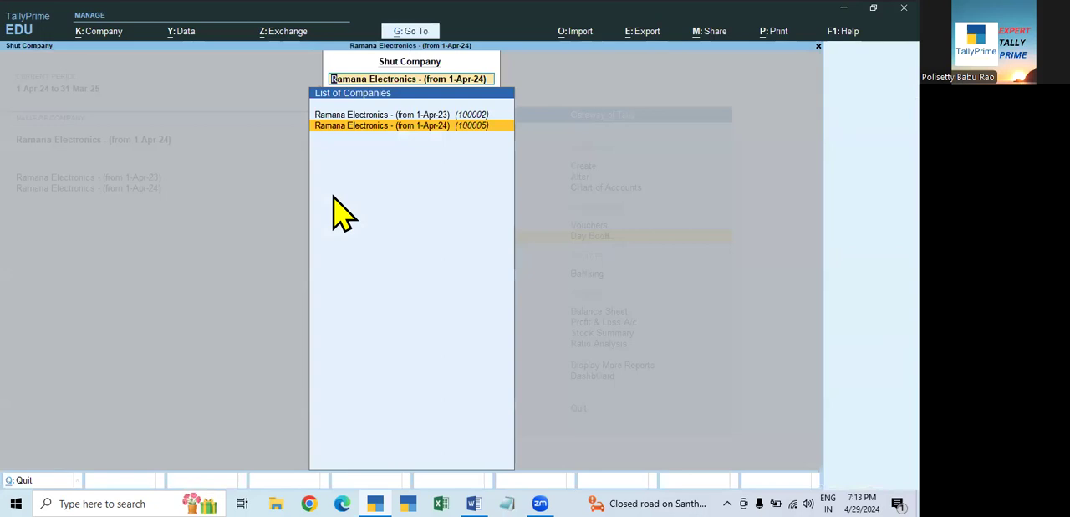
key("Return")
key("ctrl+F3")
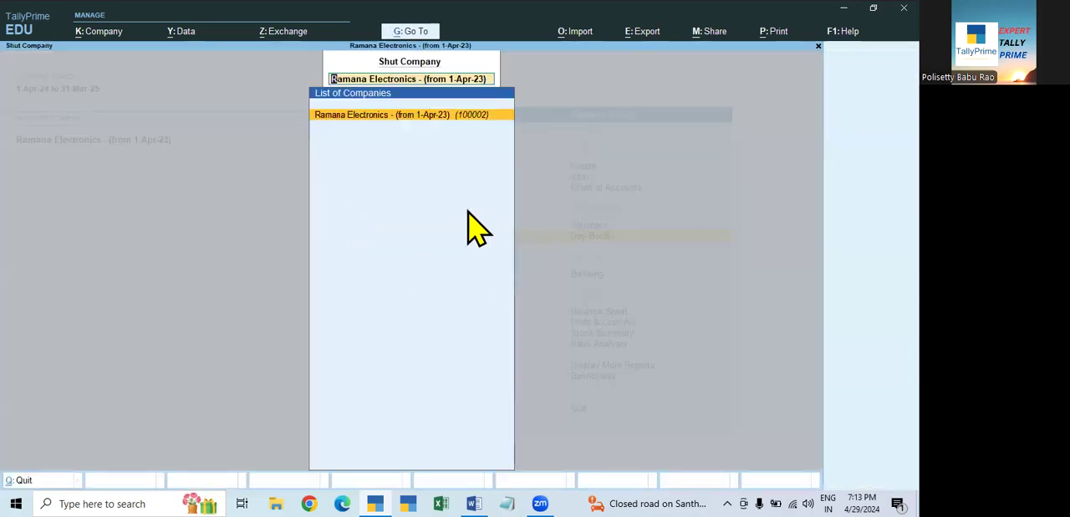
key("alt+F3")
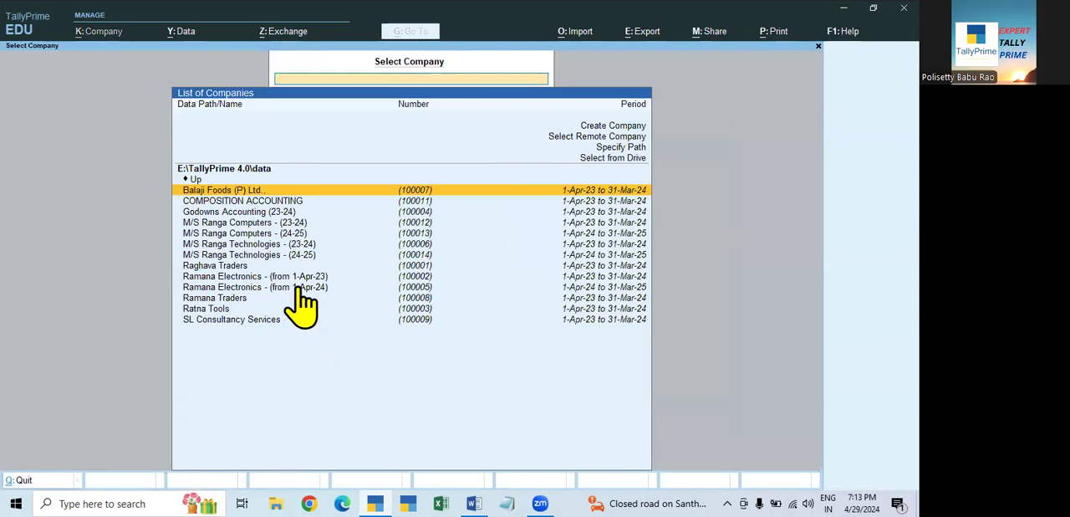
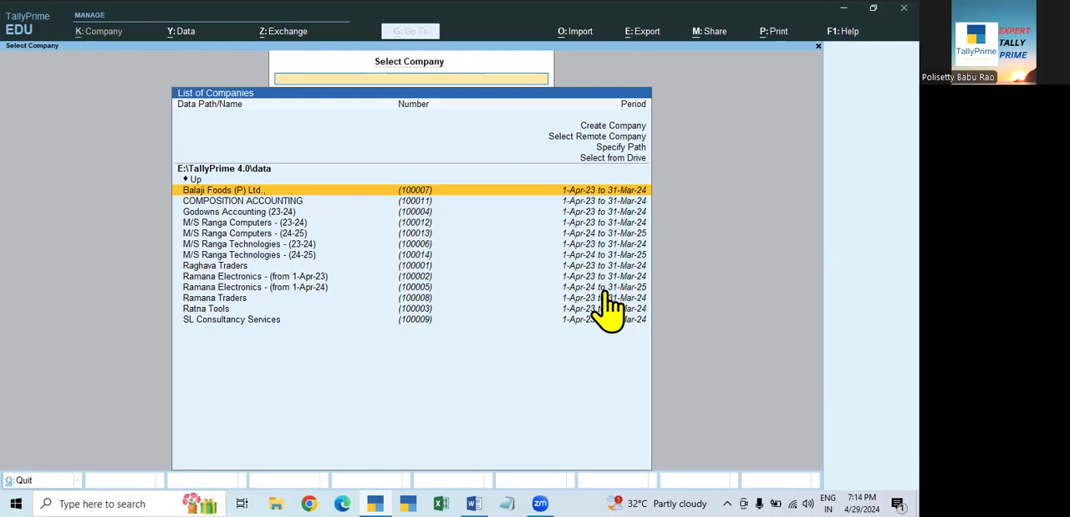
- Load both split companies, Ramana Electronics - (from 1-Apr-23) and Ramana Electronics - (from 1-Apr-24)
left_click(295, 277)
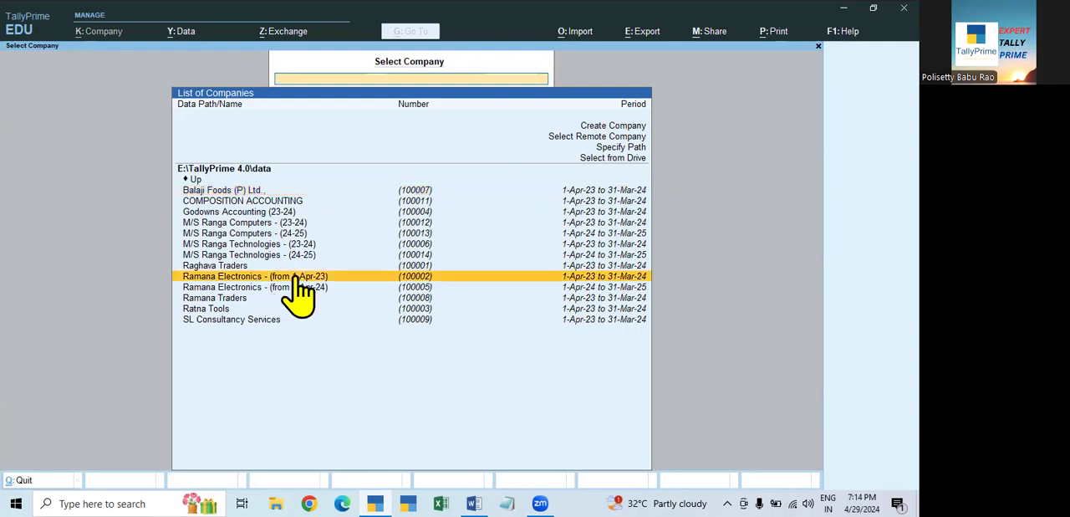
left_click(296, 279)
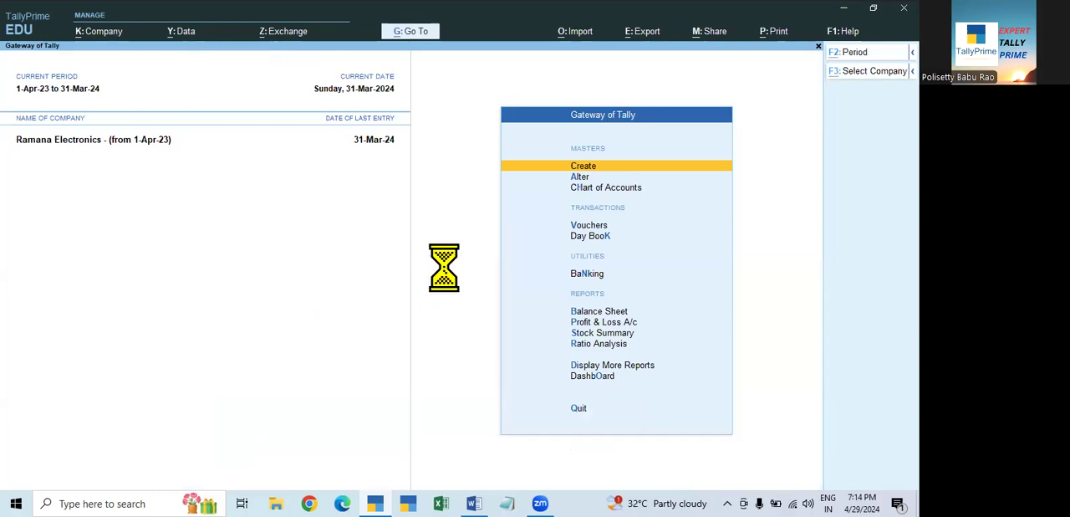
key("F3")
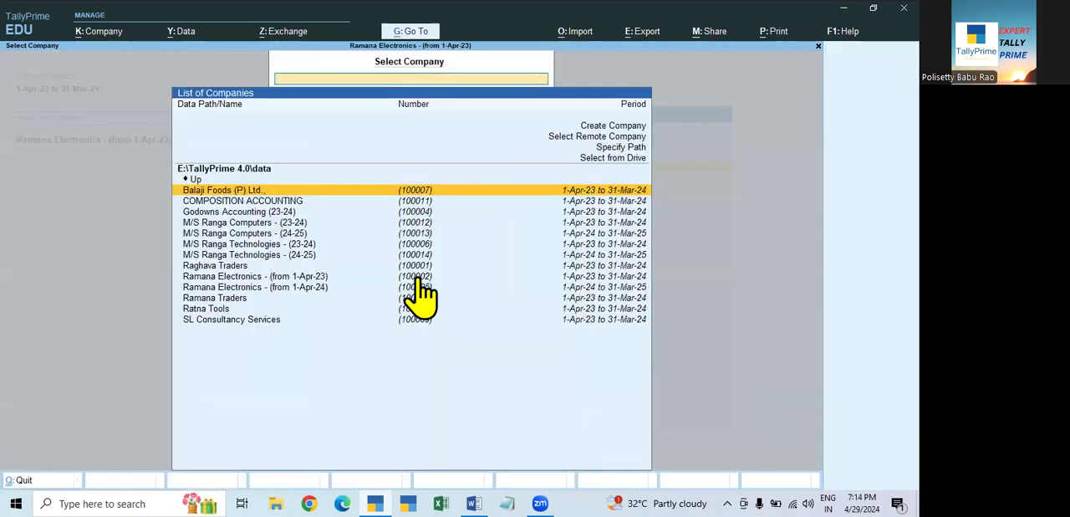
left_click(314, 288)
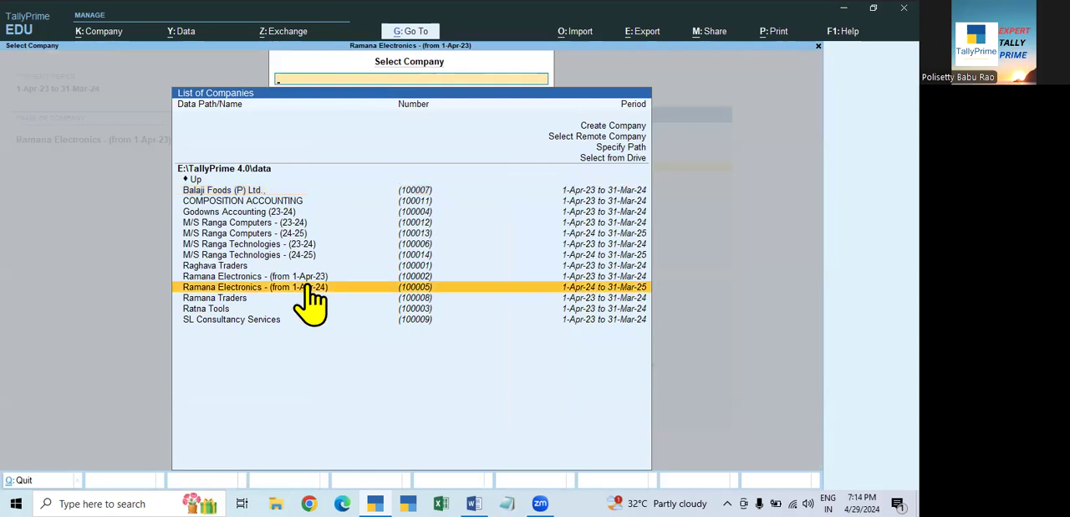
left_click(314, 288)
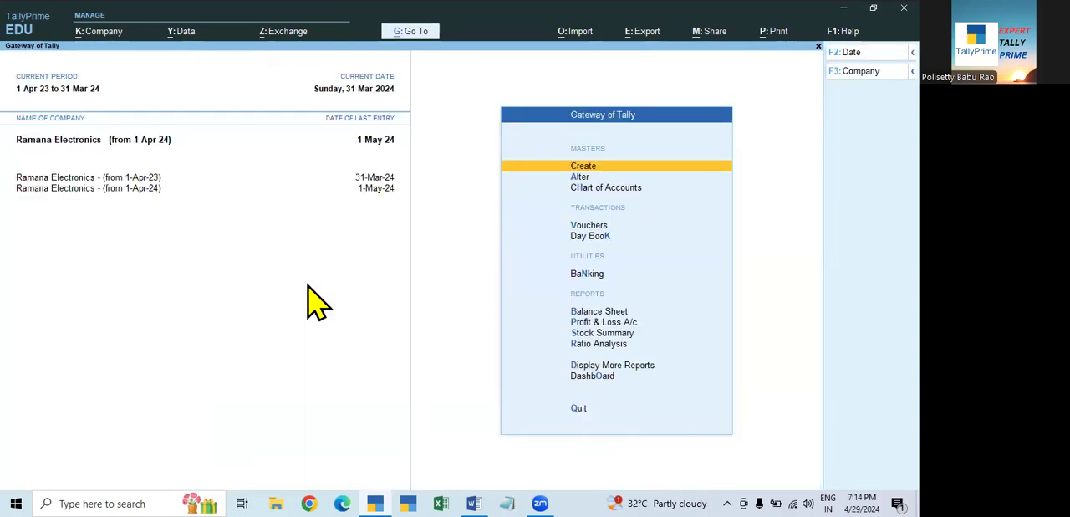
- Alter the company Ramana Electronics - (from 1-Apr-23), changing its company name to Ramana Electronics - (2023-24)
left_click(129, 179)
left_click(97, 34)
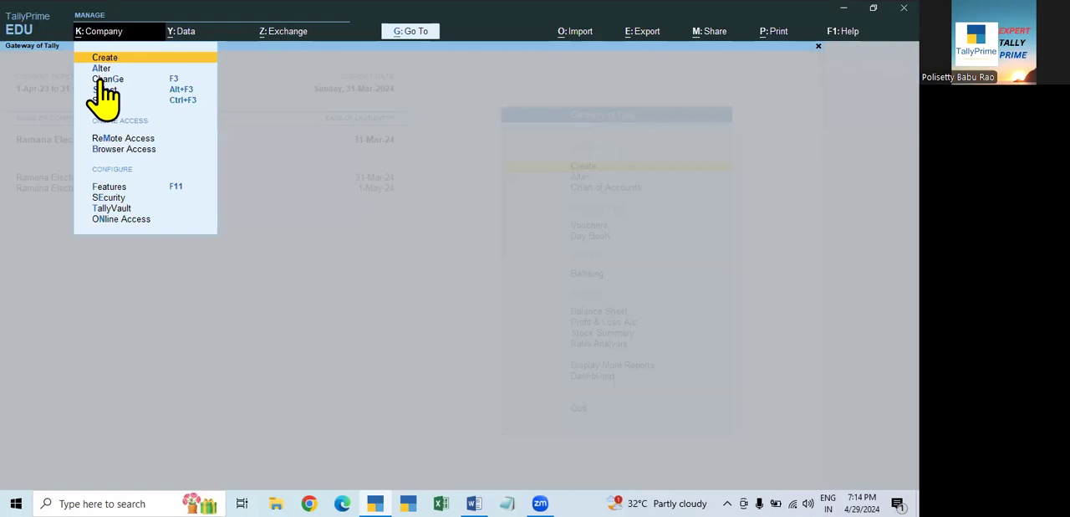
left_click(99, 68)
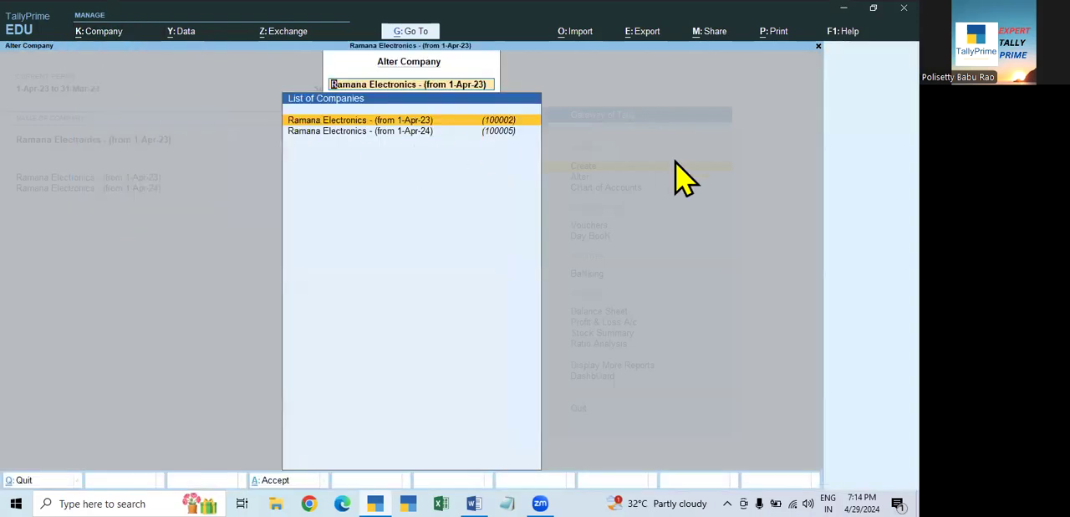
key("Return")
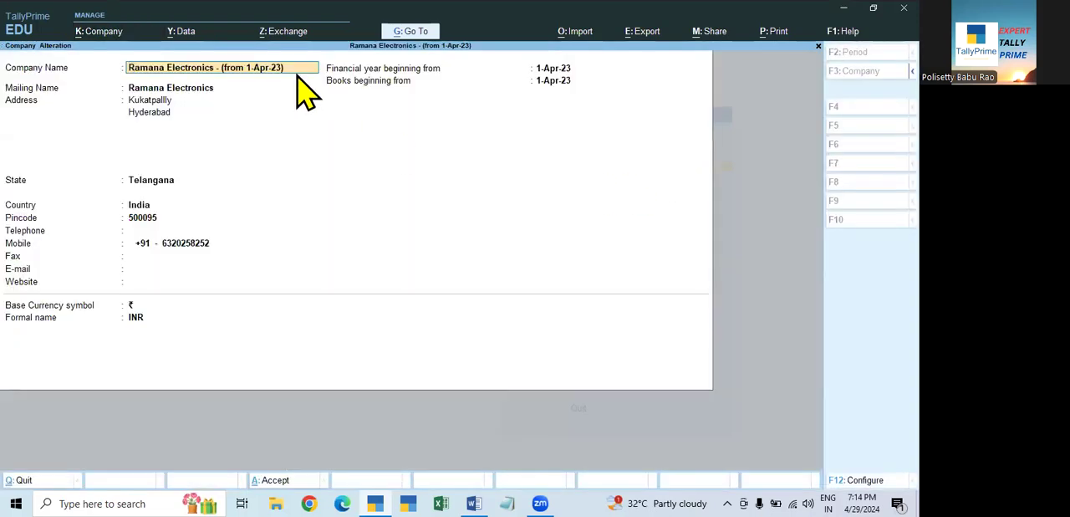
key("End")
key("BackSpace")
key("BackSpace")
key("BackSpace")
key("BackSpace")
key("BackSpace")
key("BackSpace")
key("BackSpace")
key("BackSpace")
key("BackSpace")
key("BackSpace")
key("BackSpace")
type("2023-24")
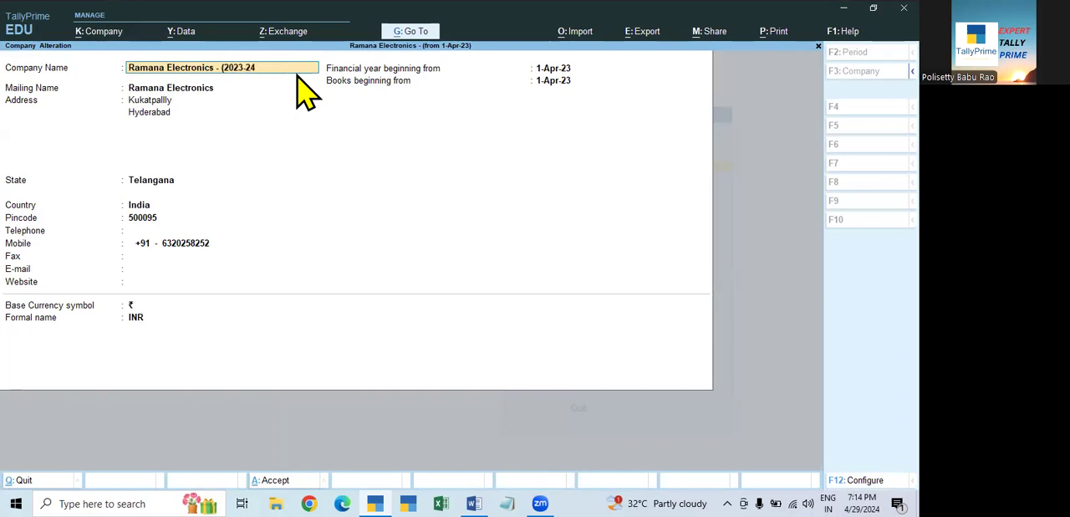
key("Return")
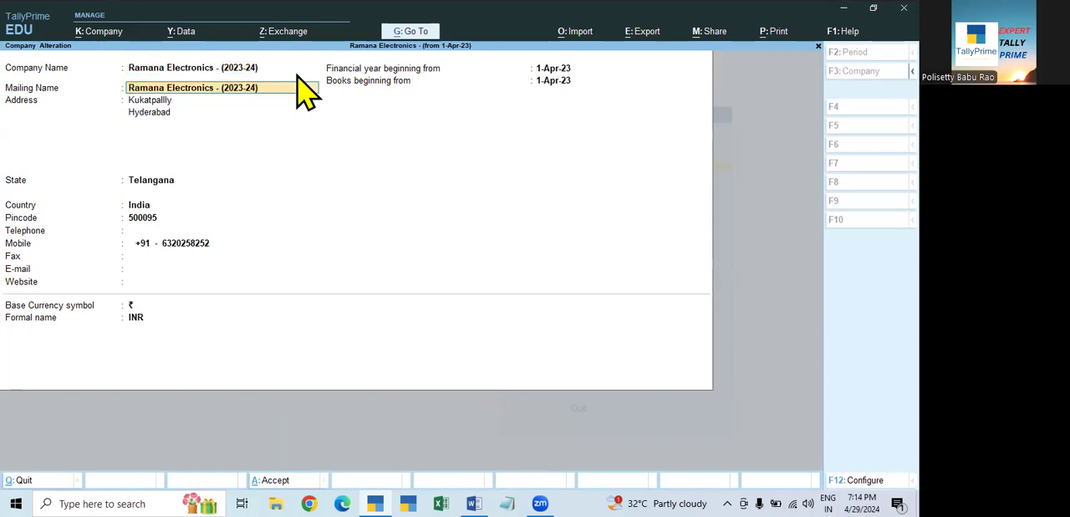
- Shorten the 2023-24 company's mailing name to Ramana Electronics and save the company alteration
key("BackSpace")
key("BackSpace")
key("BackSpace")
key("BackSpace")
key("BackSpace")
key("BackSpace")
key("BackSpace")
key("BackSpace")
key("BackSpace")
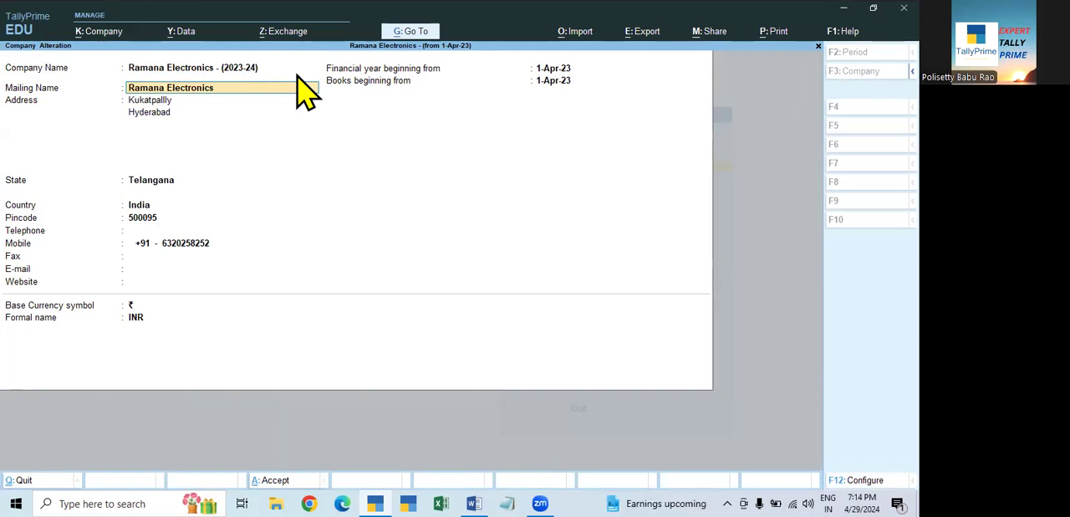
key("Return")
key("ctrl+a")
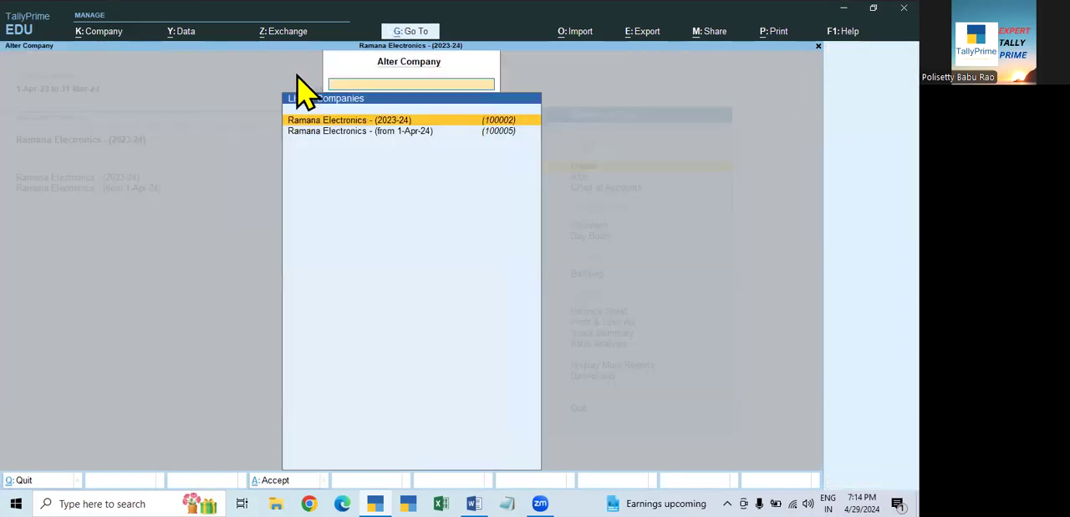
- Alter the company Ramana Electronics - (from 1-Apr-24), changing its company name to Ramana Electronics - (2024-25)
left_click(410, 133)
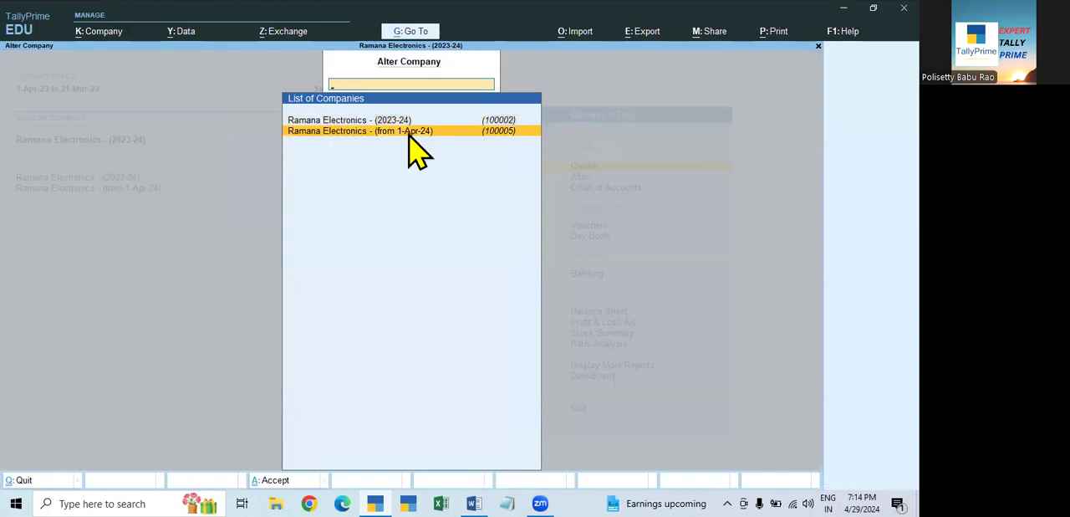
left_click(410, 134)
key("BackSpace")
key("BackSpace")
key("BackSpace")
key("BackSpace")
key("BackSpace")
key("BackSpace")
key("BackSpace")
key("BackSpace")
key("BackSpace")
key("BackSpace")
key("BackSpace")
key("BackSpace")
key("BackSpace")
key("BackSpace")
type("2024-25")
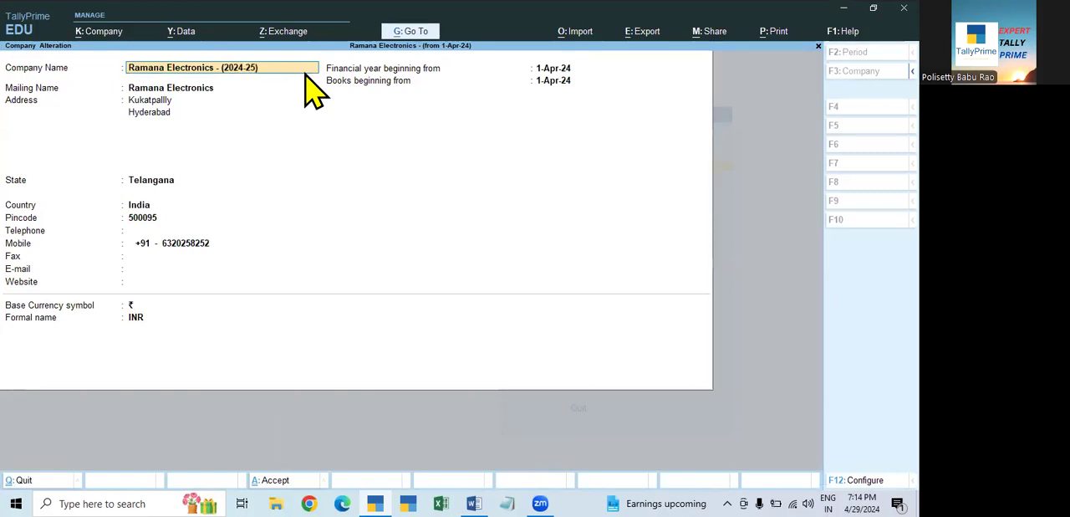
type(")")
key("Return")
- Shorten the 2024-25 company's mailing name to Ramana Electronics and save the company alteration
key("BackSpace")
key("BackSpace")
key("BackSpace")
key("BackSpace")
key("BackSpace")
key("BackSpace")
key("BackSpace")
key("BackSpace")
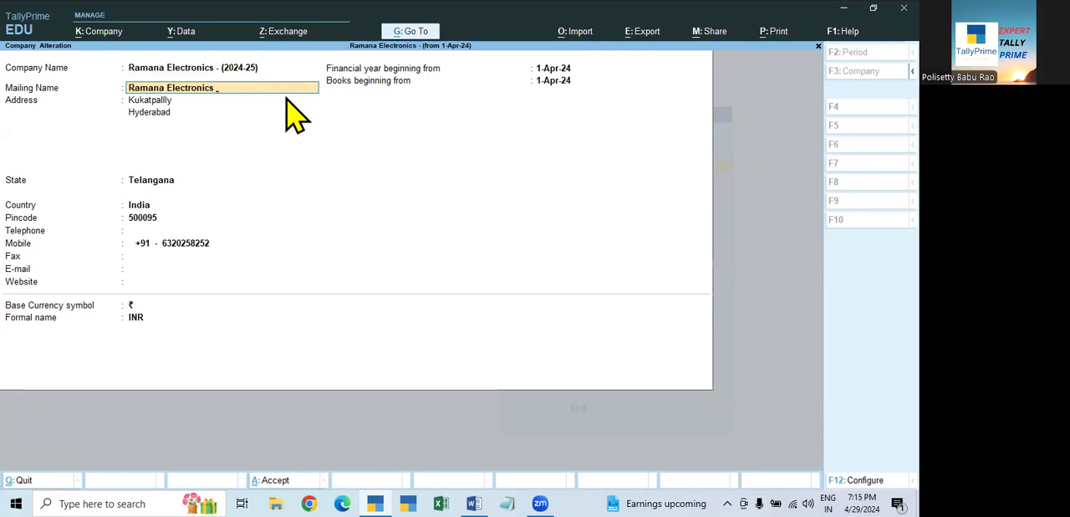
key("Return")
key("ctrl")
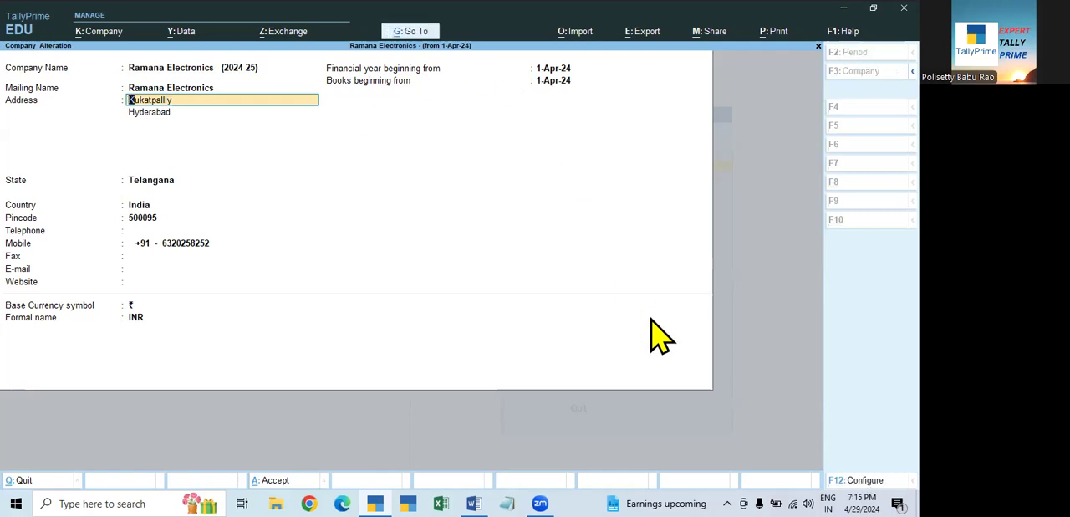
key("ctrl")
key("F3")
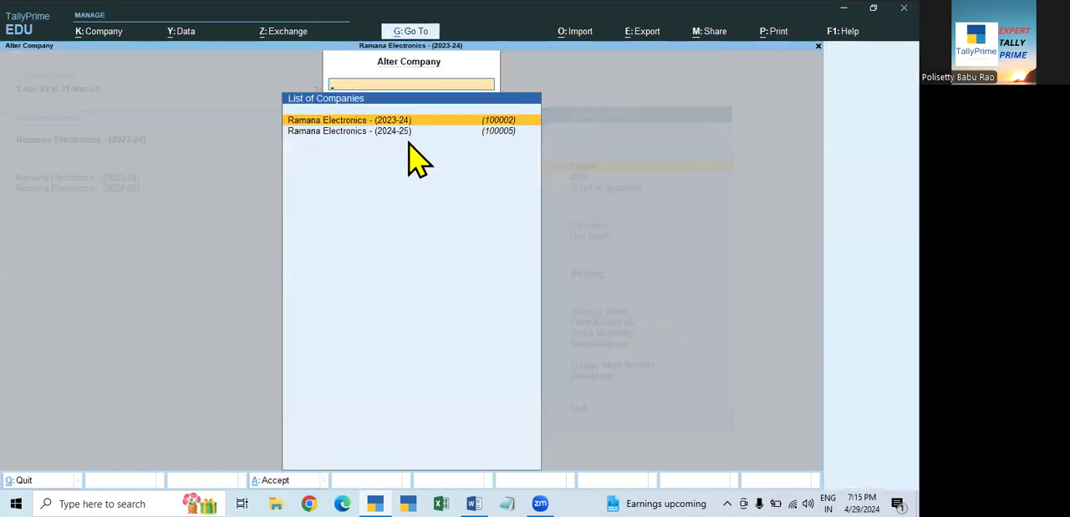
- Check the company details and the Profit & Loss A/c of Ramana Electronics - (2023-24)
left_click(441, 126)
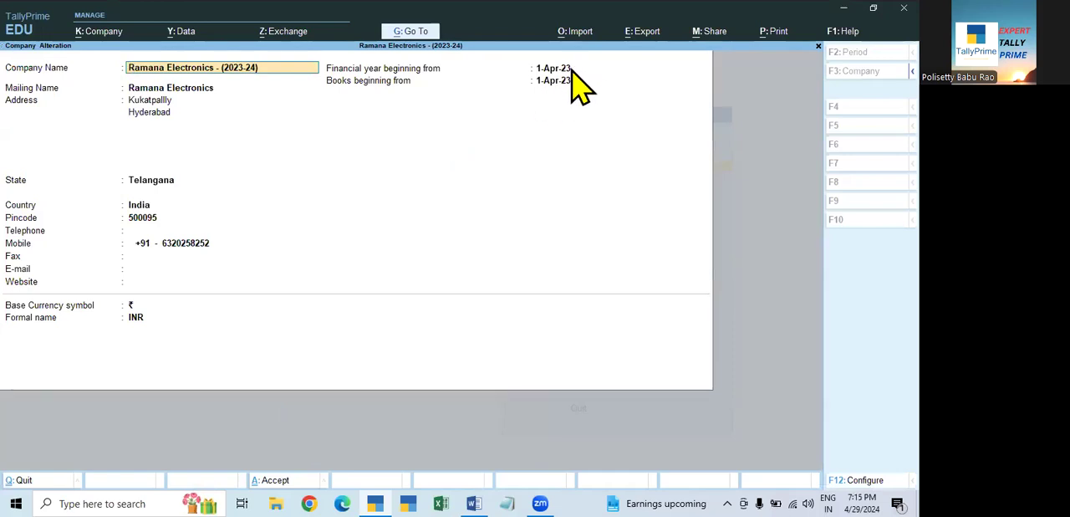
key("BackSpace")
key("Escape")
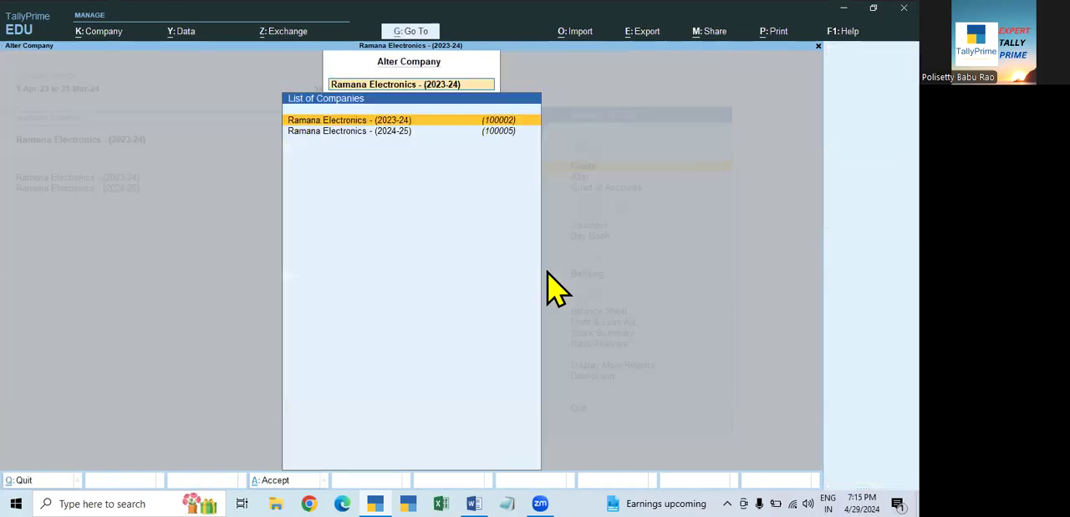
key("Escape")
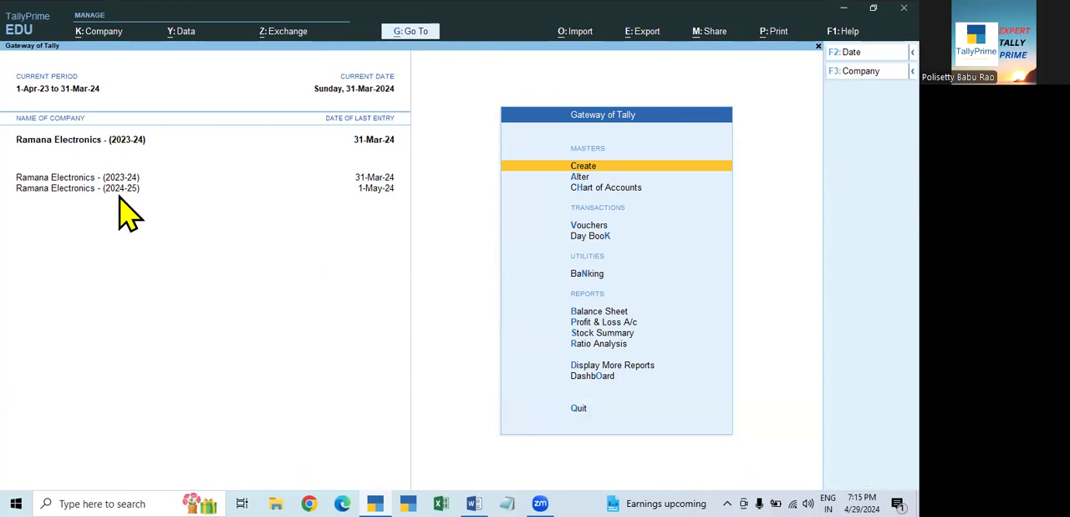
left_click(602, 323)
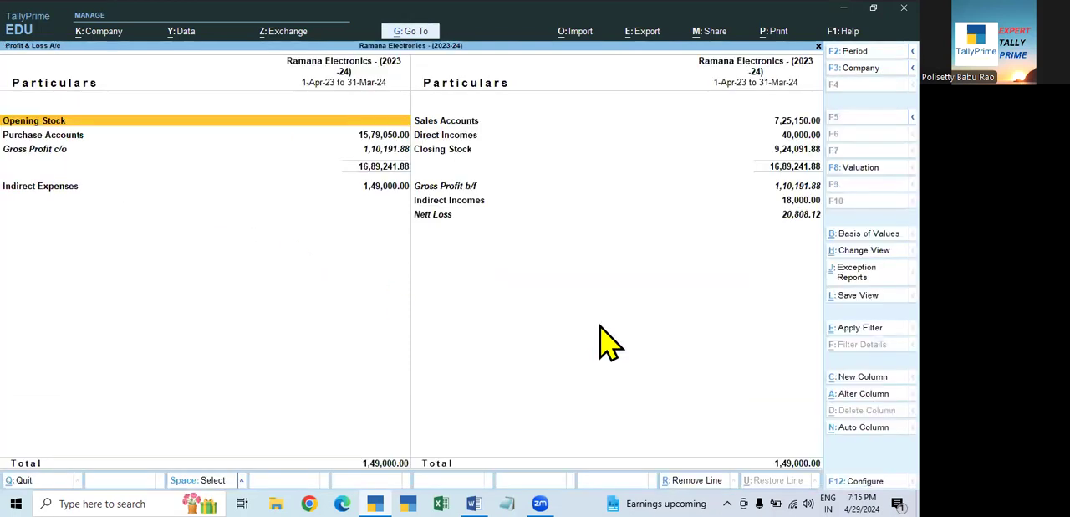
key("Escape")
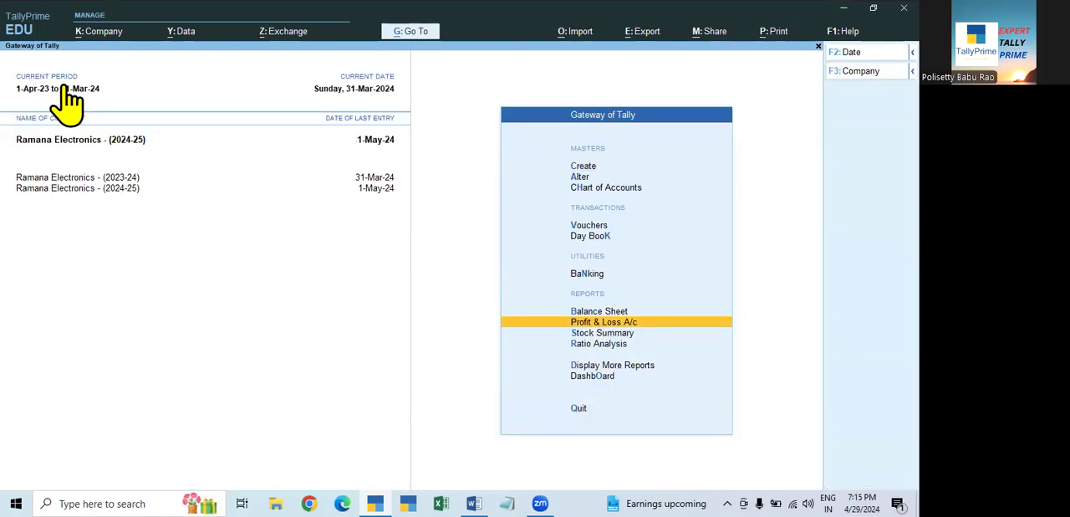
- Make Ramana Electronics - (2024-25) the active company and set its current period to 1-4-2024 through 31-3-2025
left_click(116, 178)
left_click(130, 189)
left_click(47, 92)
type("1.4.24")
key("Return")
type("31.3.25")
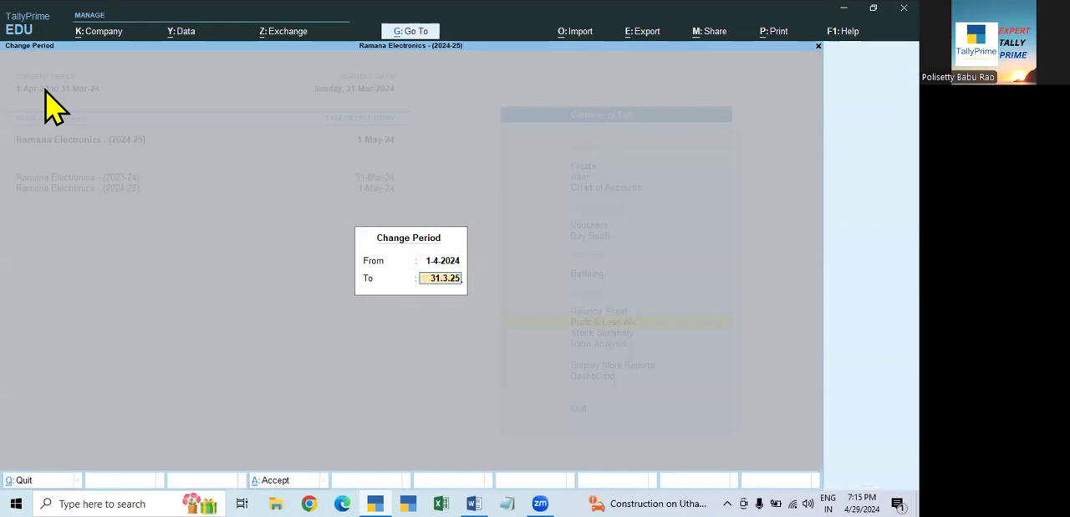
key("Return")
key("Return")
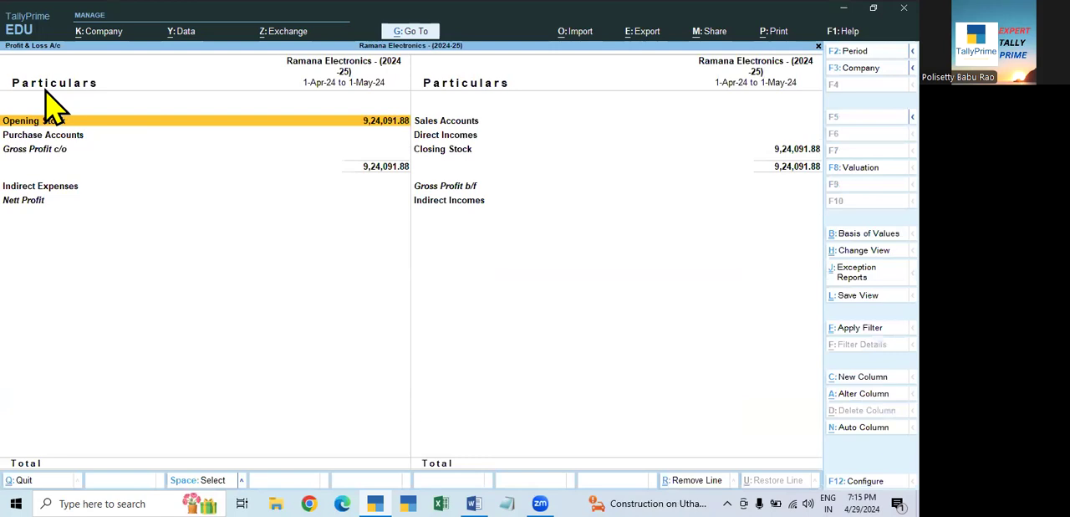
- Examine the detailed Profit & Loss A/c of Ramana Electronics - (2024-25), including its opening and closing stock
key("alt+F5")
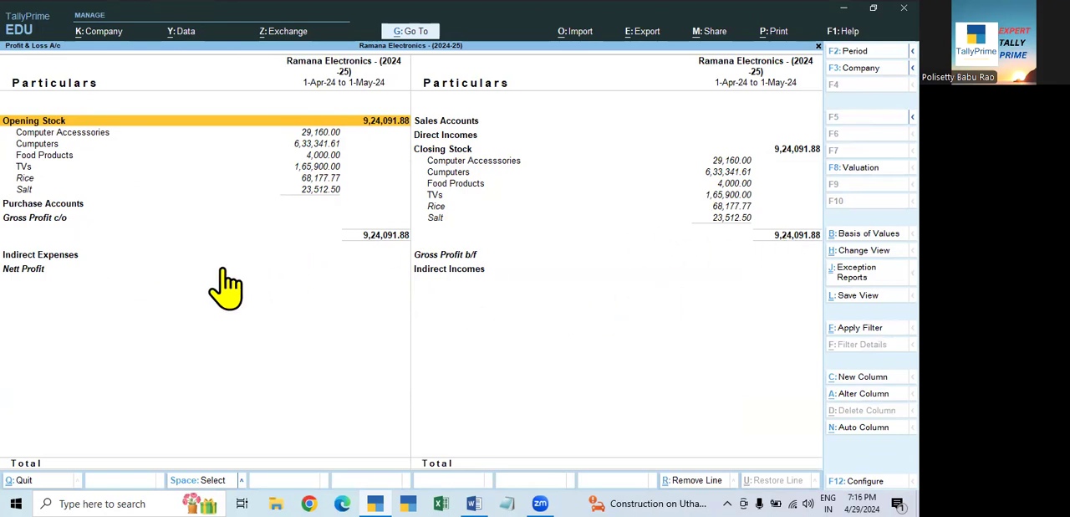
key("Escape")
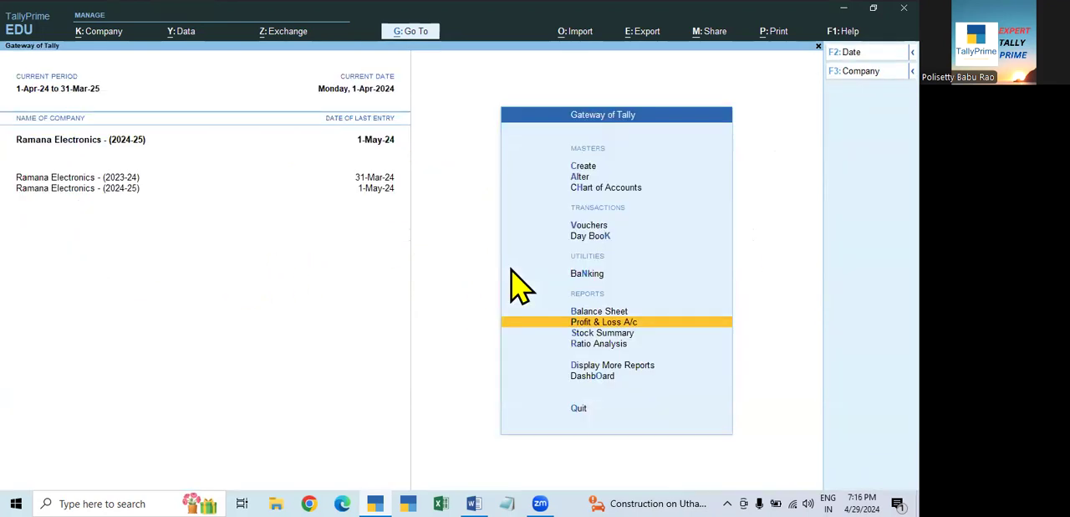
- Examine the detailed Balance Sheet of Ramana Electronics - (2024-25)
key("Up")
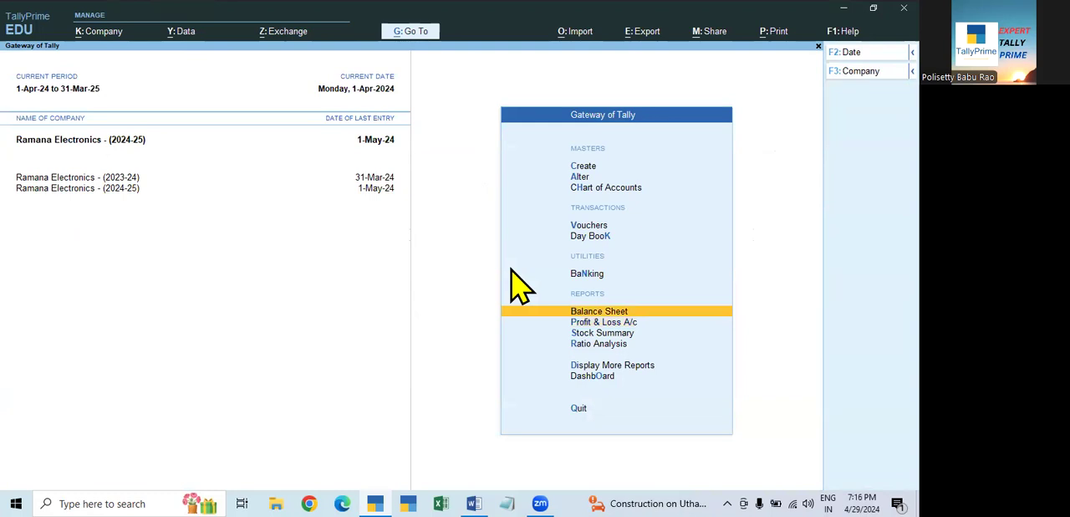
key("Return")
key("alt+F5")
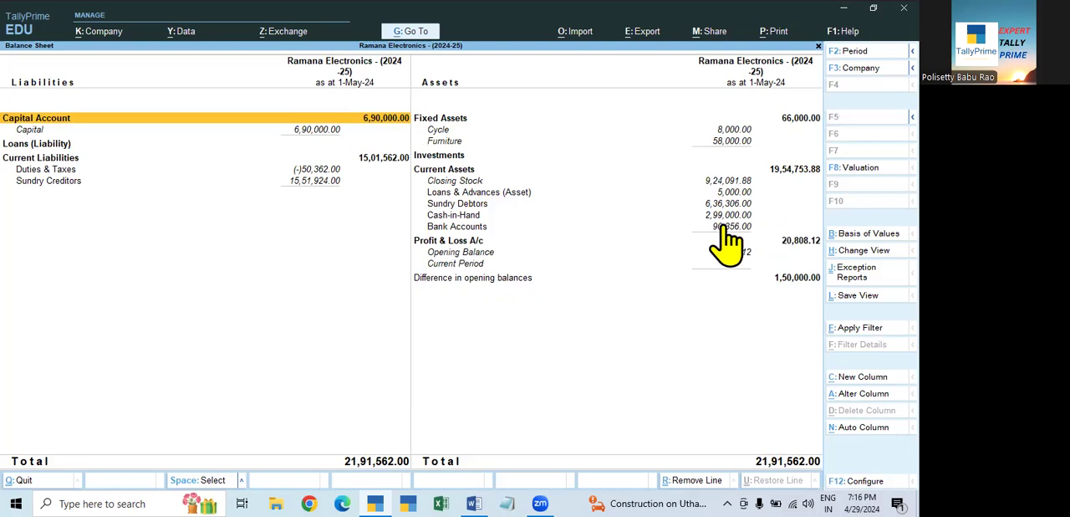
key("Escape")
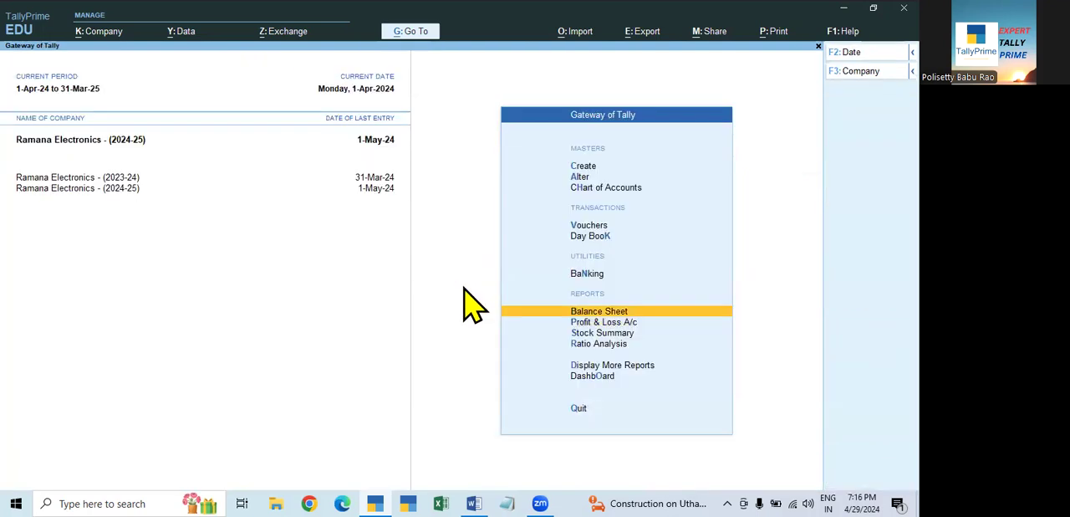
- Show the Day Book of Ramana Electronics - (2024-25) for the period 1-Apr-24 to 1-May-24
key("Up")
key("Up")
key("Up")
key("Down")
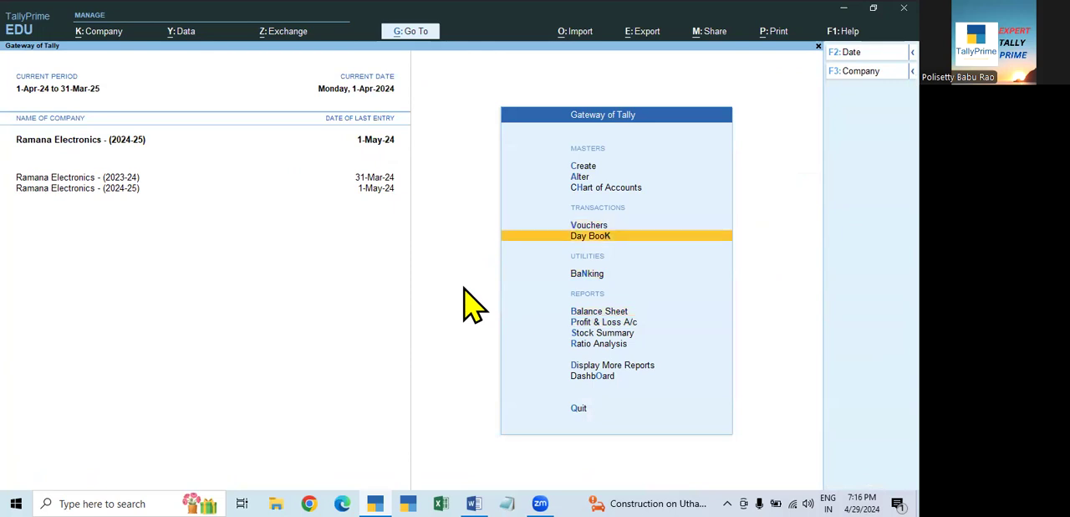
key("Return")
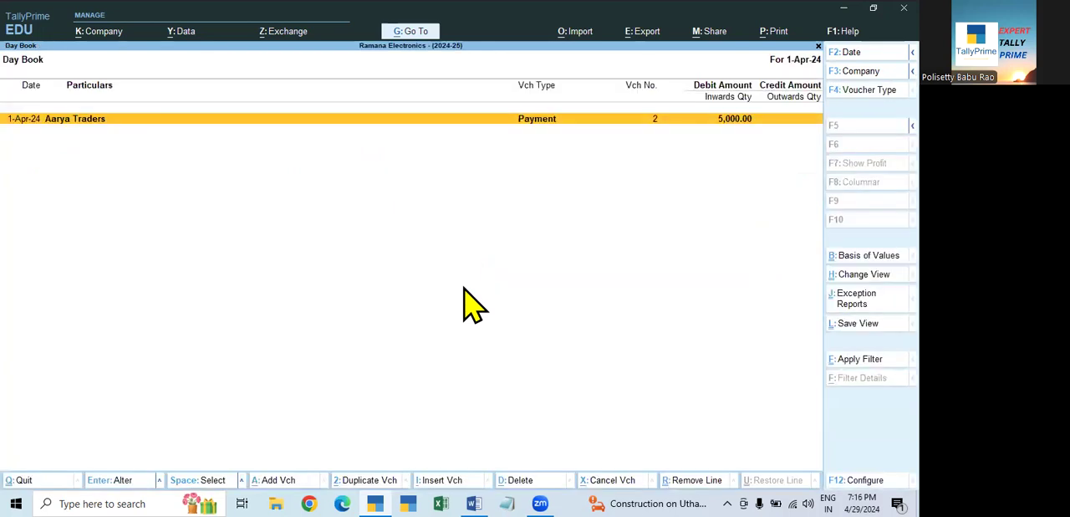
key("F1")
key("Escape")
key("F2")
key("space")
key("Return")
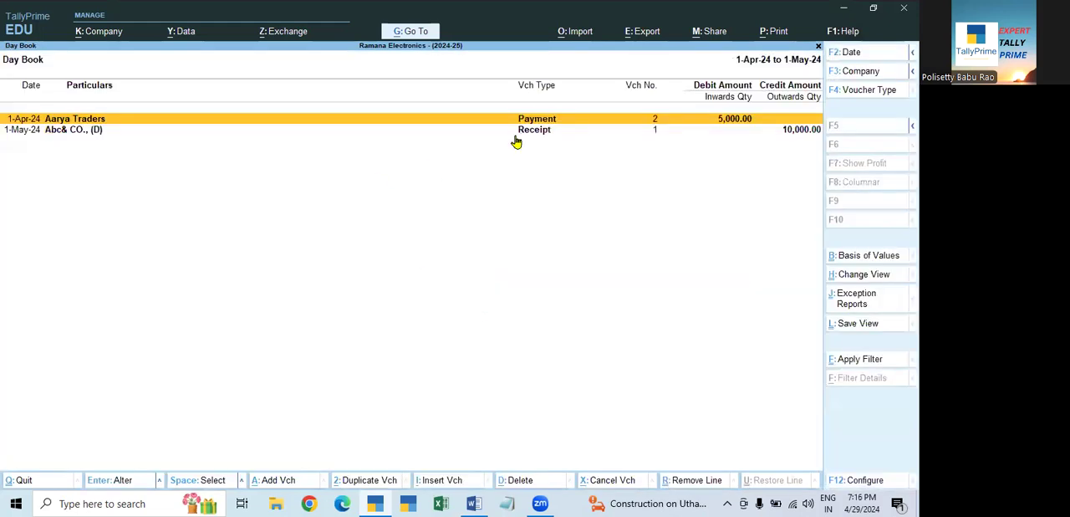
- Inspect the Aarya Traders payment voucher and the Abc& CO., (D) receipt voucher, leaving both without changes
double_click(80, 124)
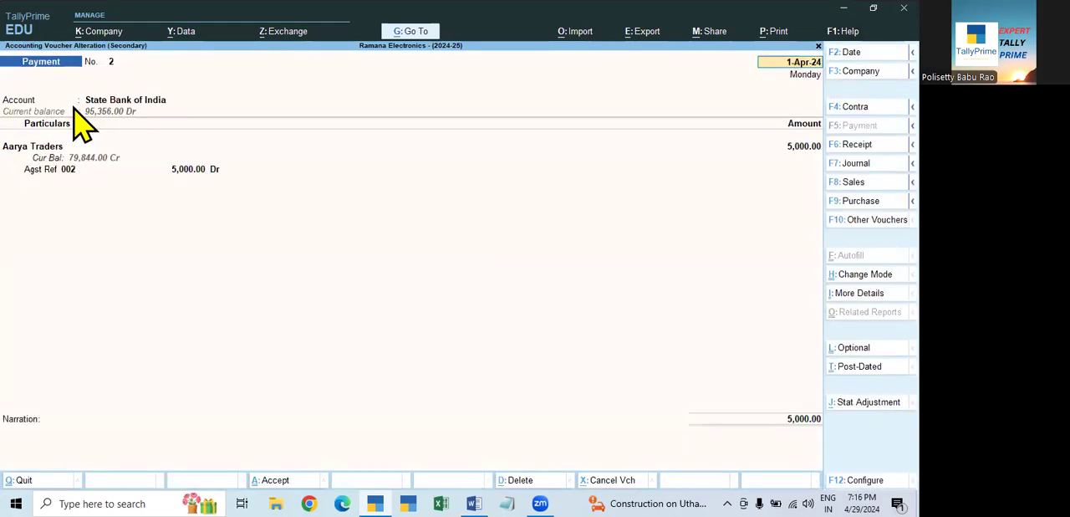
key("Escape")
key("Down")
key("Return")
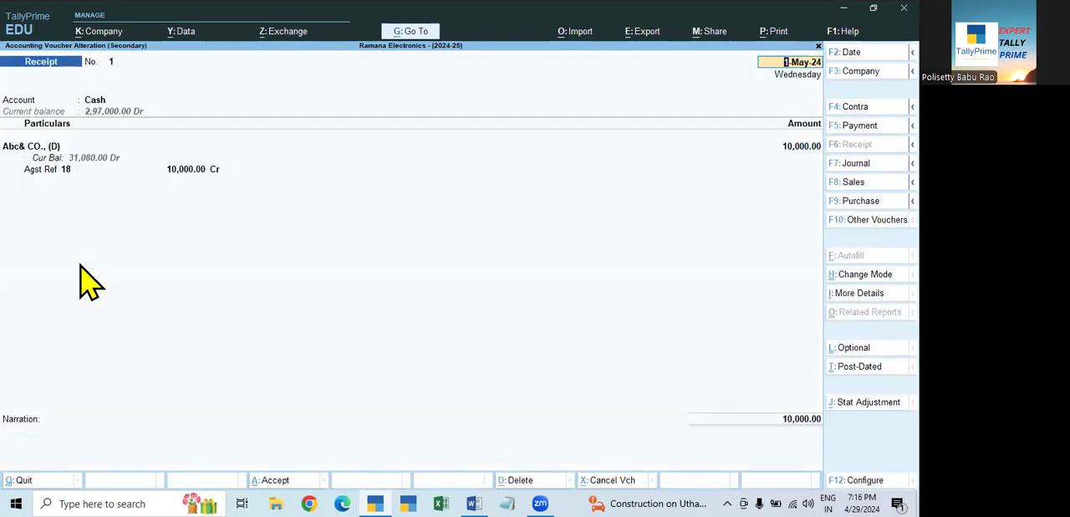
key("BackSpace")
key("Escape")
key("Return")
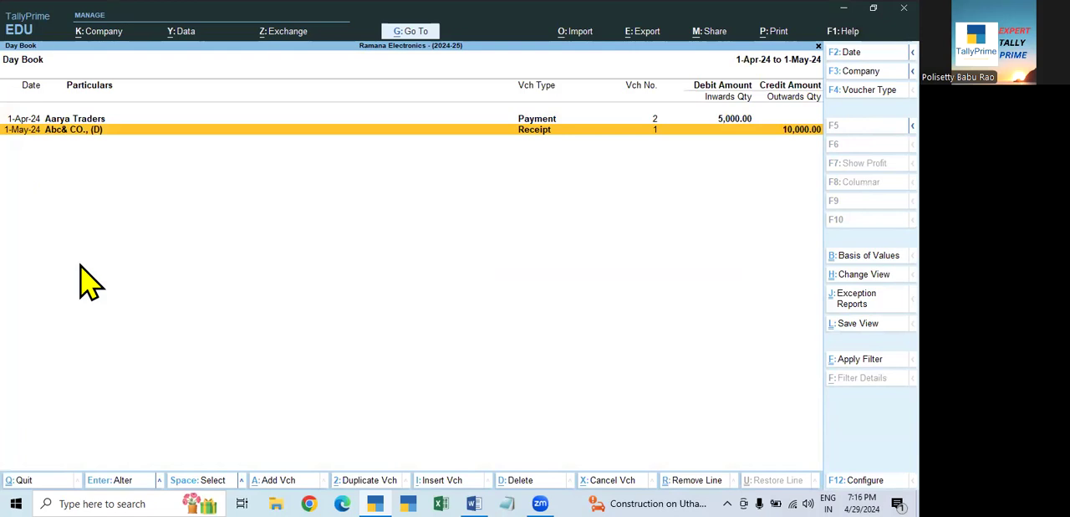
- Check the detailed Profit & Loss A/c of Ramana Electronics - (2024-25), comparing the opening and closing stock items
key("Escape")
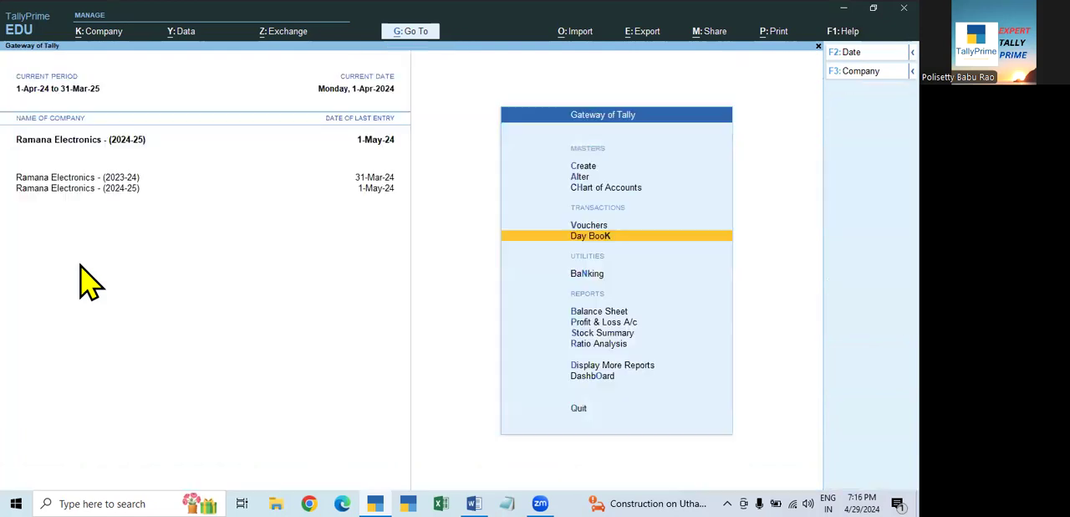
left_click(618, 323)
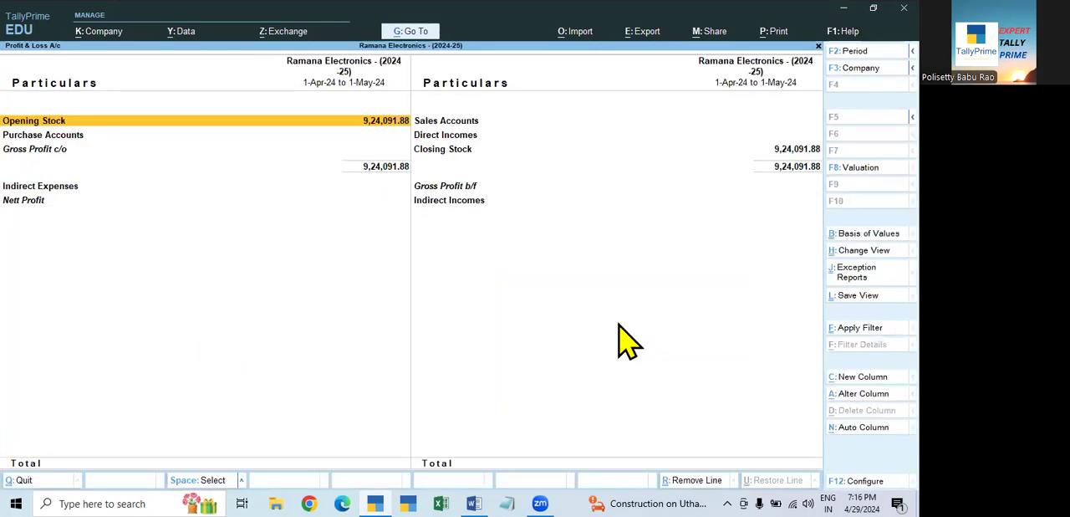
key("alt+F5")
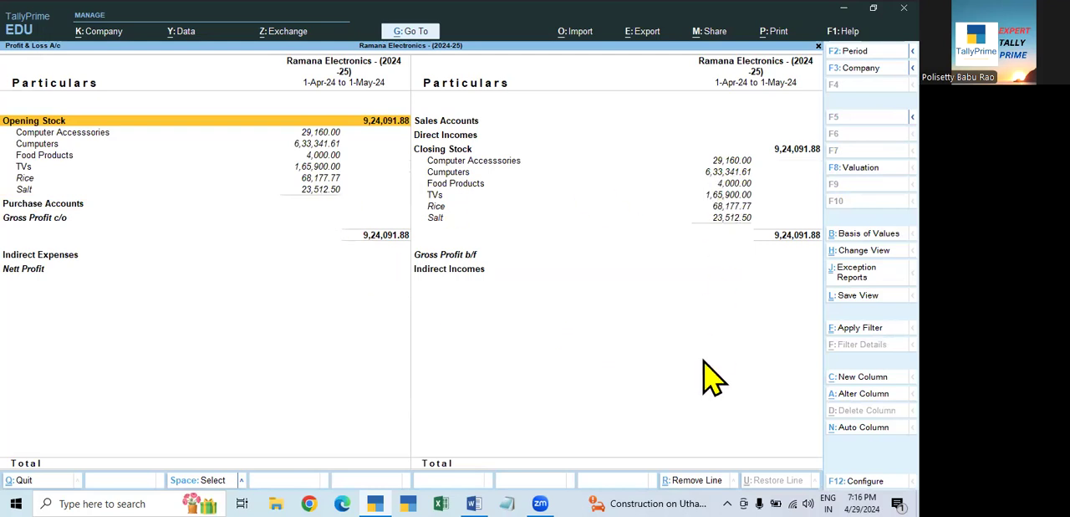
key("Escape")
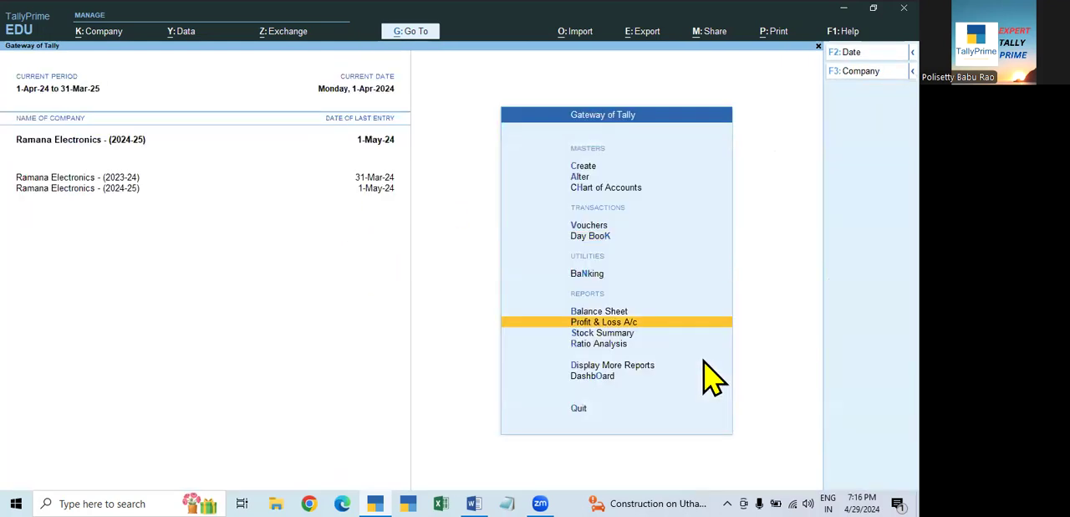
- Display the Balance Sheet of Ramana Electronics - (2024-25) in detailed format
key("Up")
key("Return")
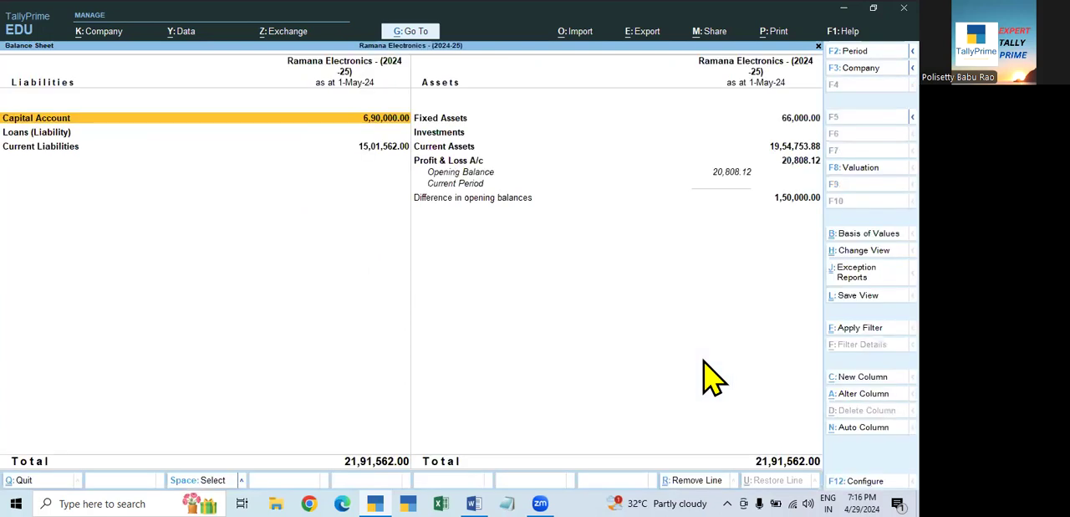
key("F2")
key("space")
key("Return")
key("Return")
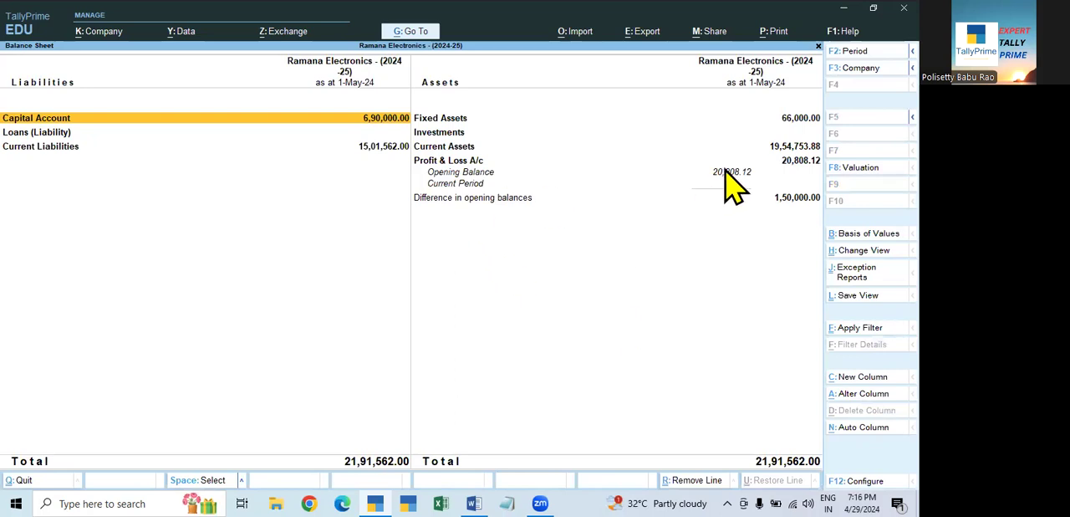
key("alt")
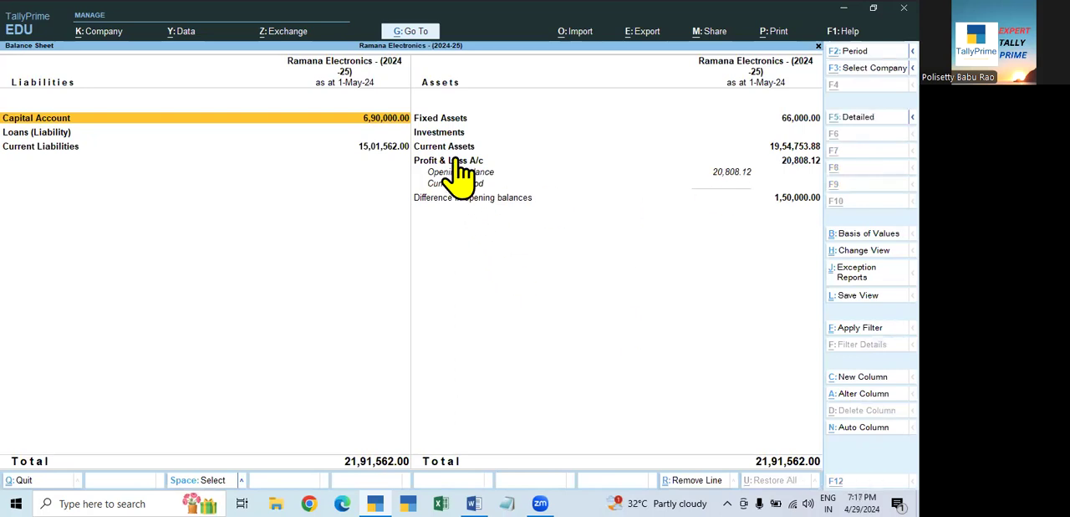
key("alt+F5")
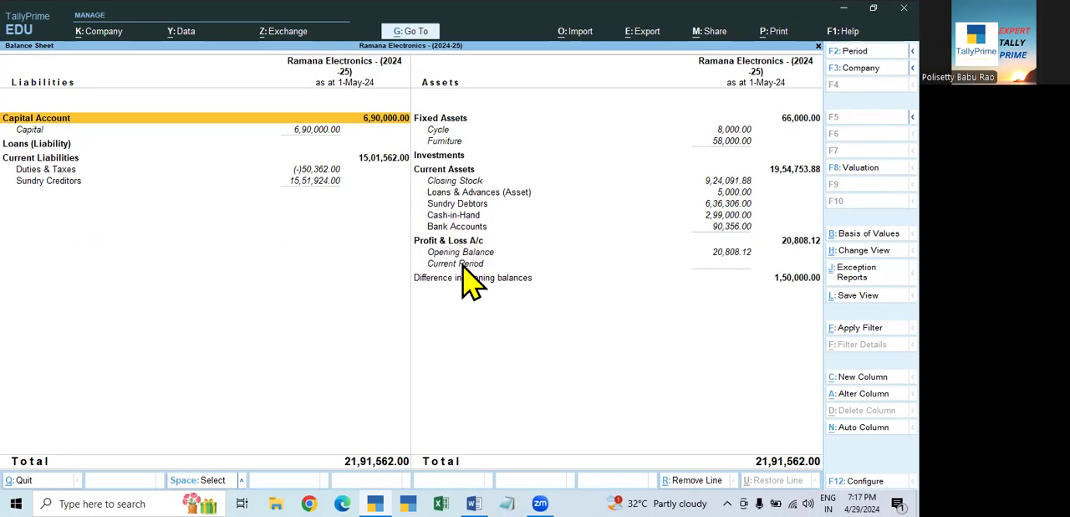
- Examine the Sundry Debtors, Cash-in-Hand and Bank Accounts lines under Current Assets and close the Balance Sheet
left_click(473, 226)
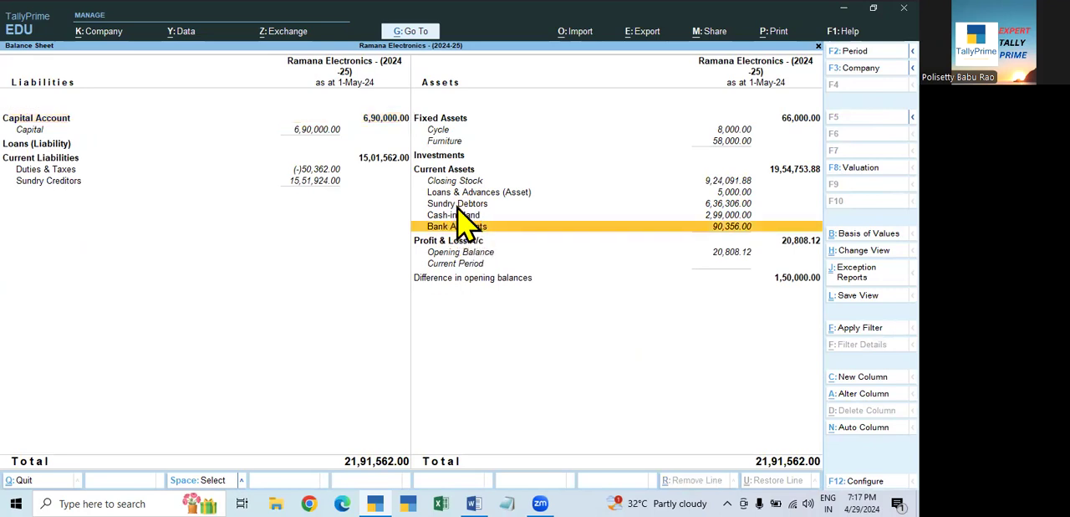
left_click(467, 204)
left_click(459, 214)
left_click(459, 226)
left_click(461, 217)
left_click(460, 226)
left_click(467, 216)
left_click(470, 226)
left_click(473, 206)
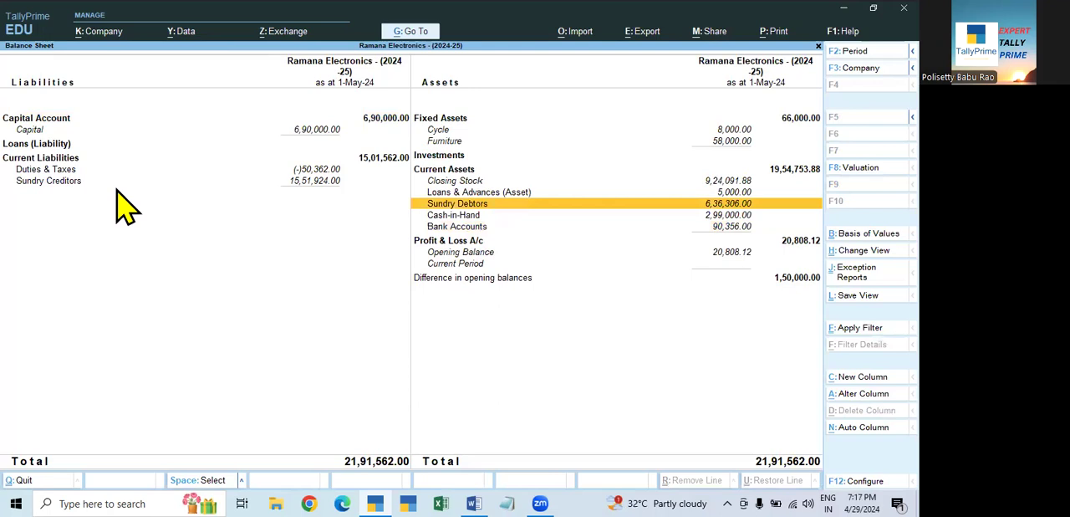
key("Escape")
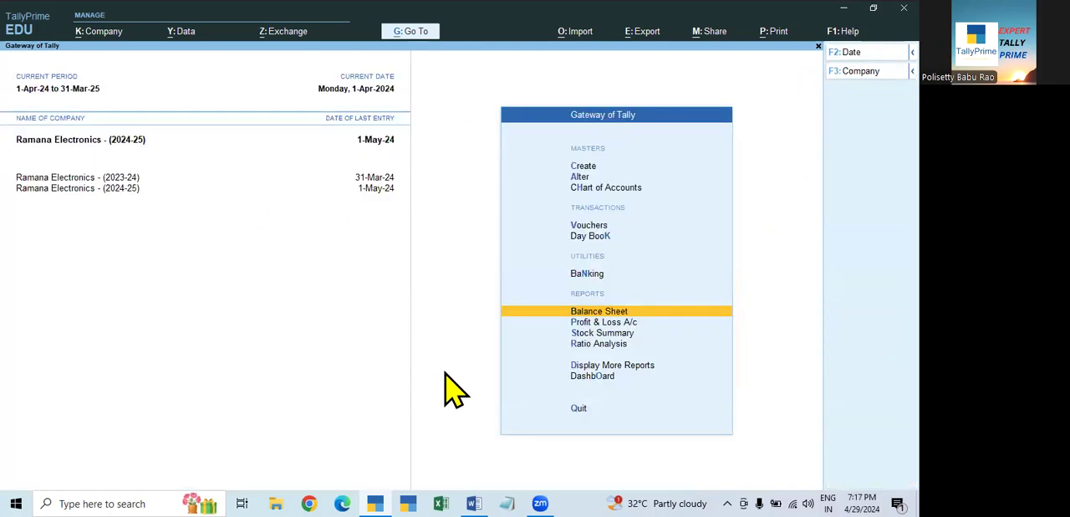
- Make Ramana Electronics - (2023-24) the active company and check its current period
key("Escape")
key("n")
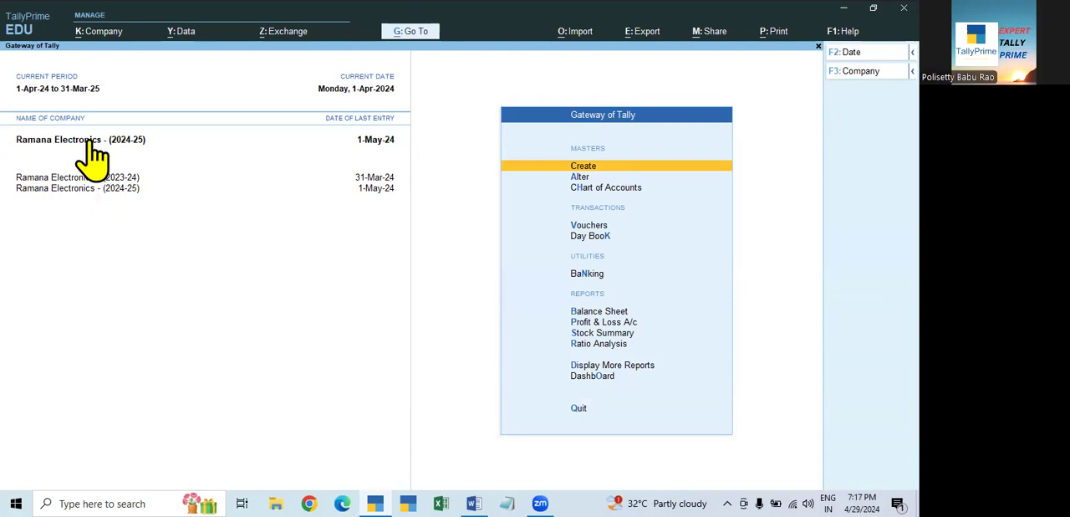
left_click(126, 179)
left_click(53, 89)
key("Escape")
key("Escape")
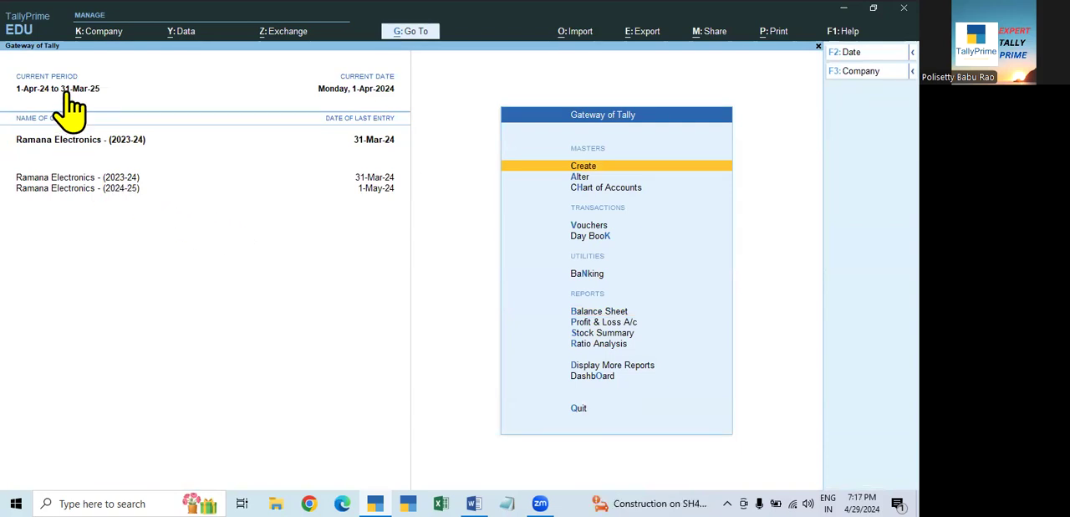
- Shut both loaded Ramana Electronics companies and load only Ramana Electronics - (2023-24)
left_click(119, 189)
key("Escape")
key("Escape")
key("ctrl+F3")
key("Return")
key("ctrl+F3")
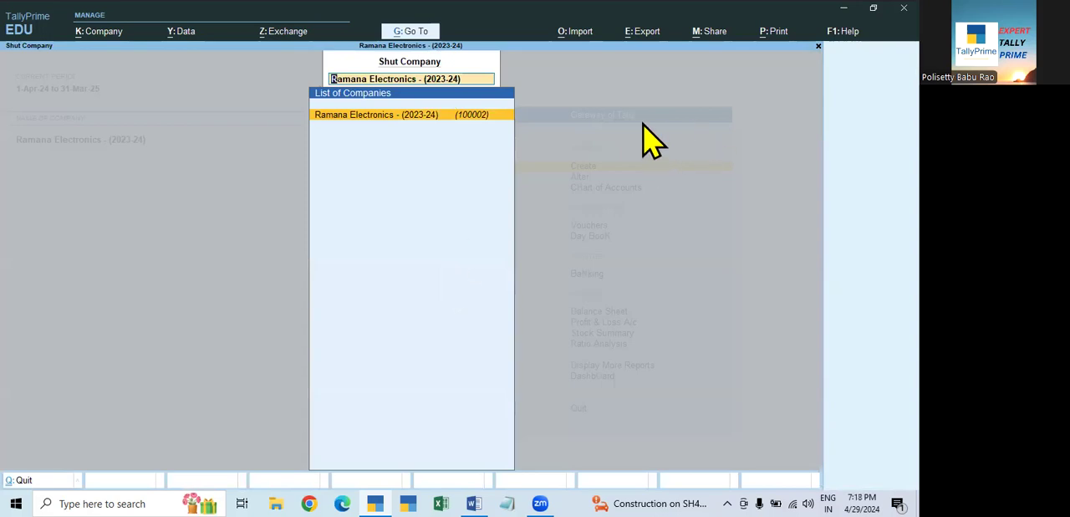
key("Return")
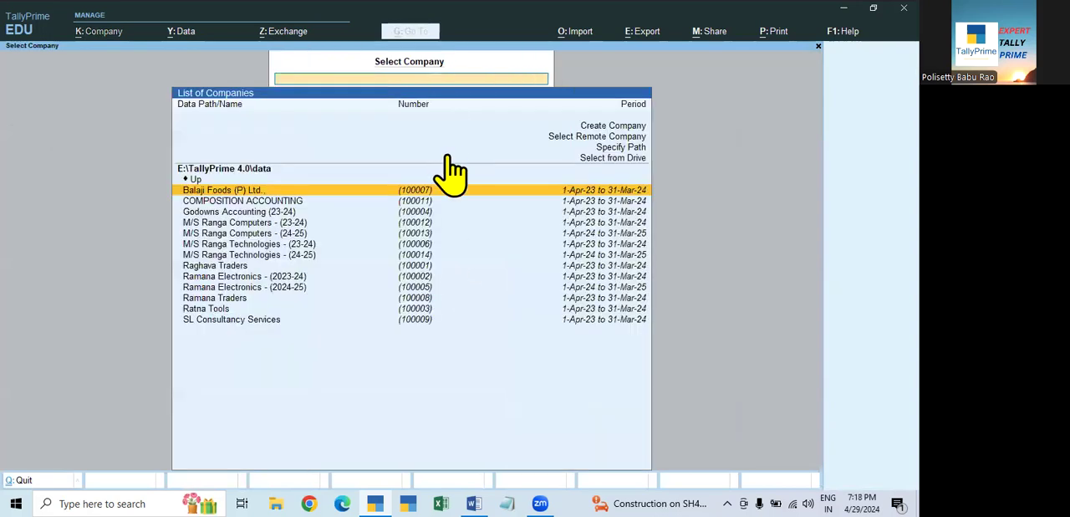
left_click(418, 278)
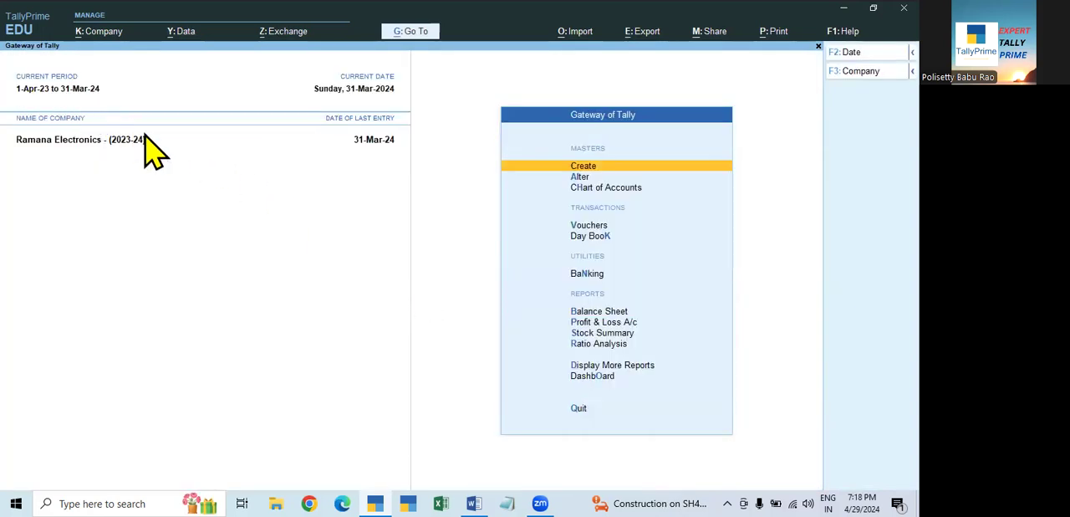
- Shut Ramana Electronics - (2023-24), load Ramana Electronics - (2024-25) alone and check its current period
key("ctrl+F3")
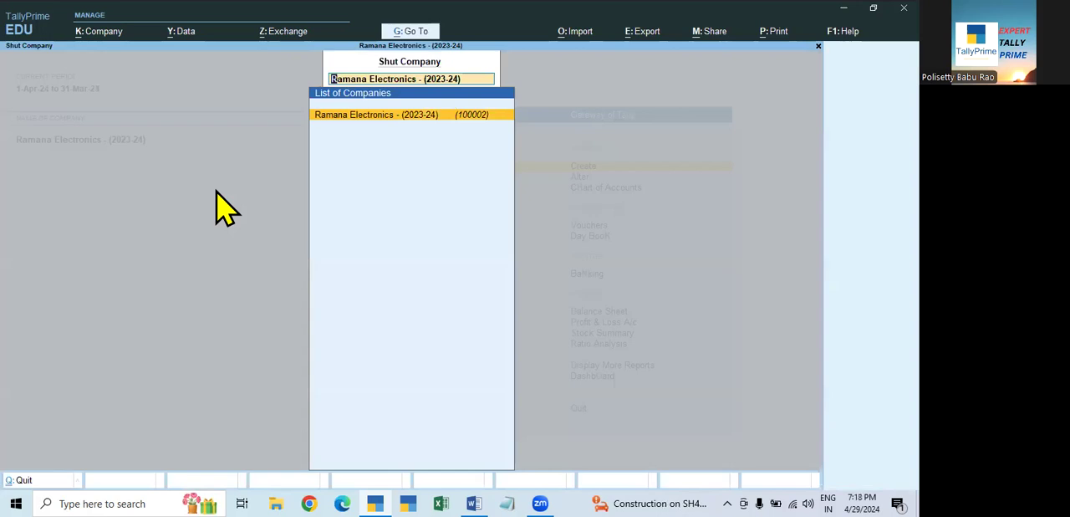
key("Return")
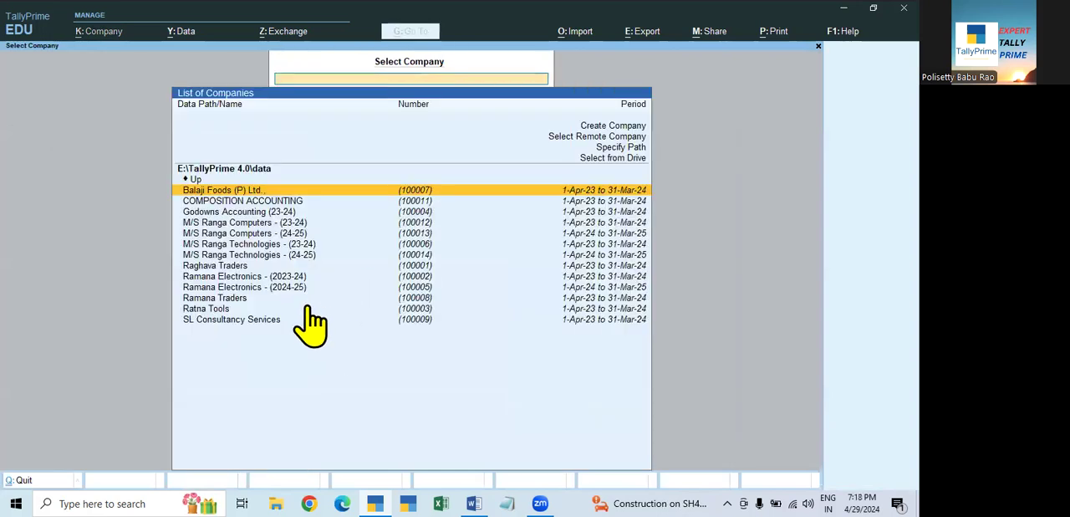
left_click(419, 288)
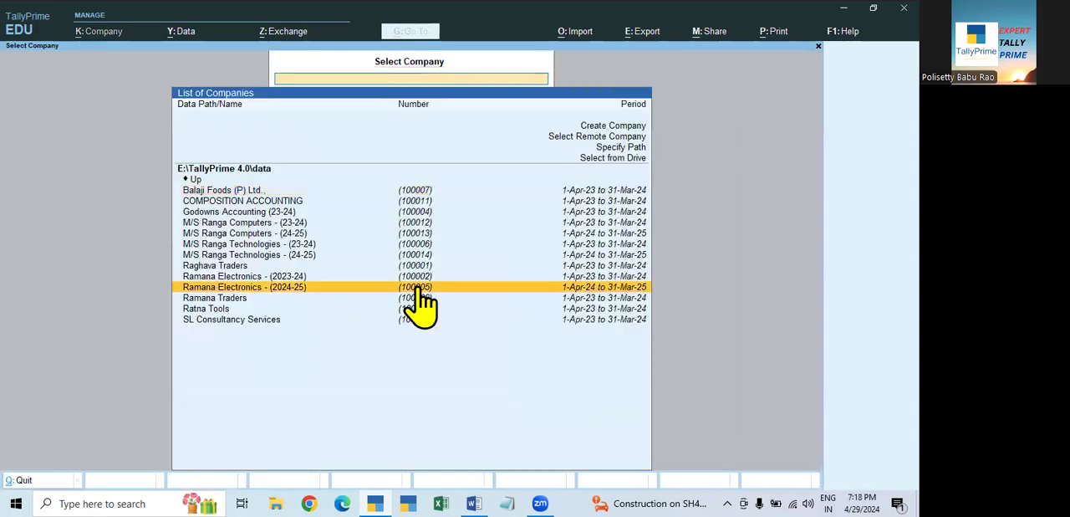
left_click(420, 293)
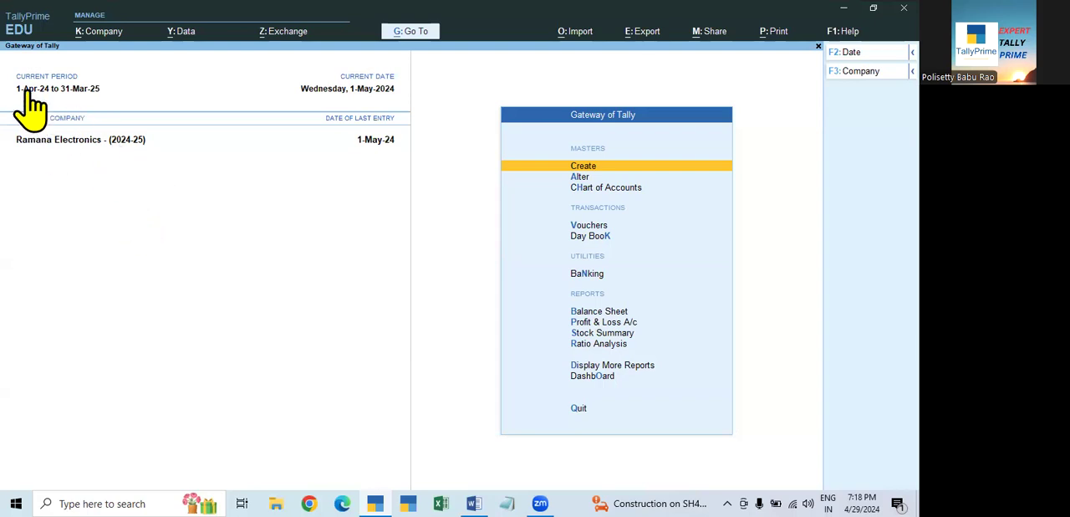
key("Escape")
key("Escape")
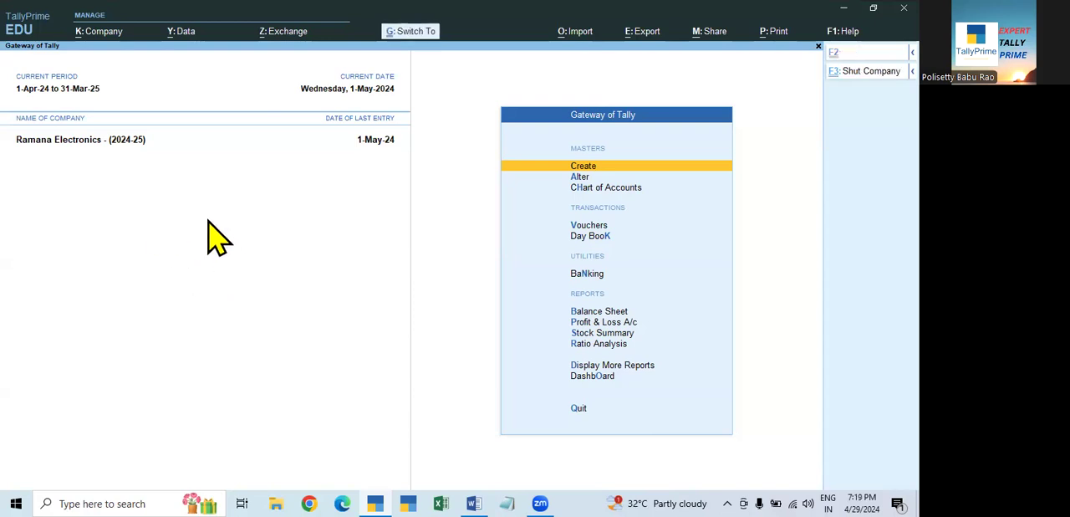
- Shut Ramana Electronics - (2024-25) and load Ramana Electronics - (2023-24) in its place
key("alt+F3")
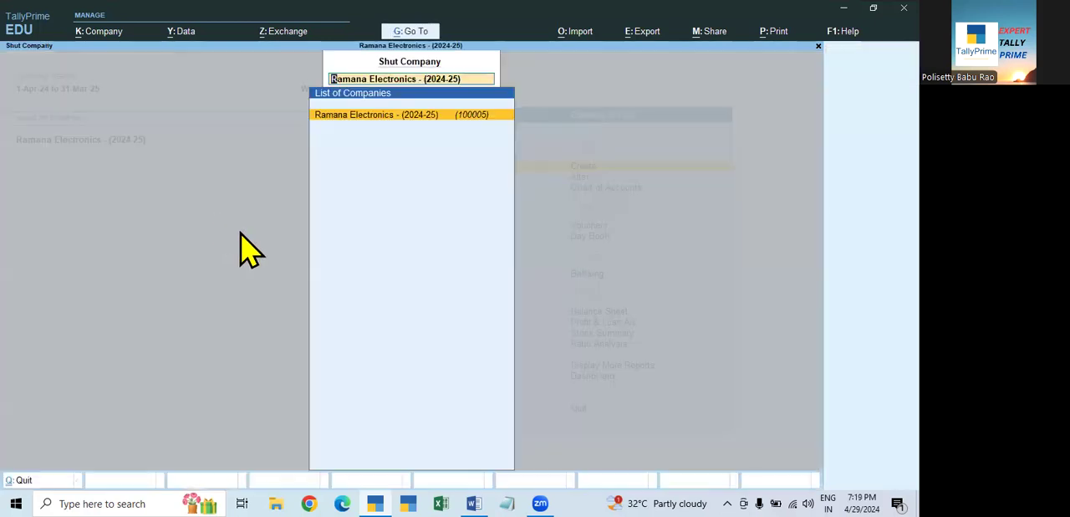
key("Return")
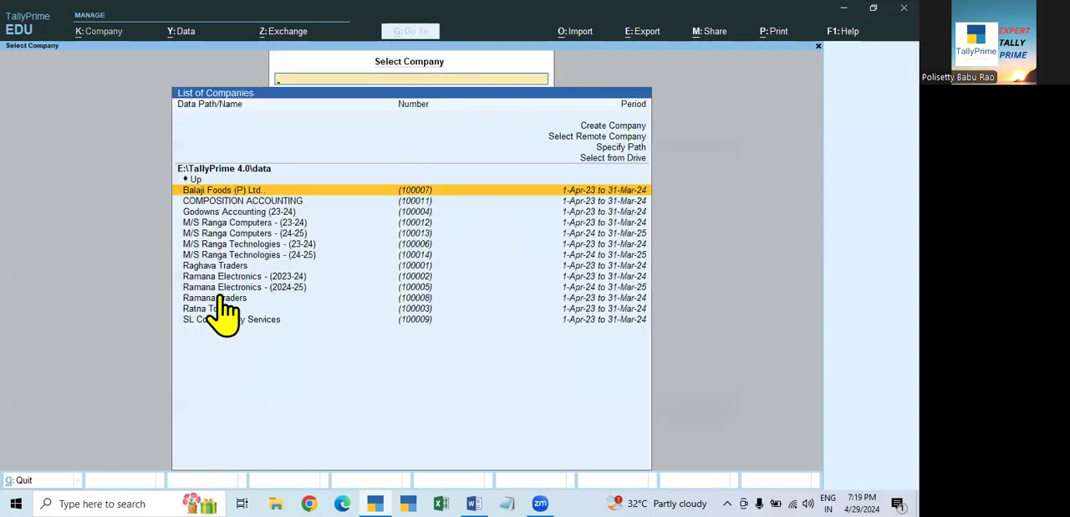
left_click(424, 279)
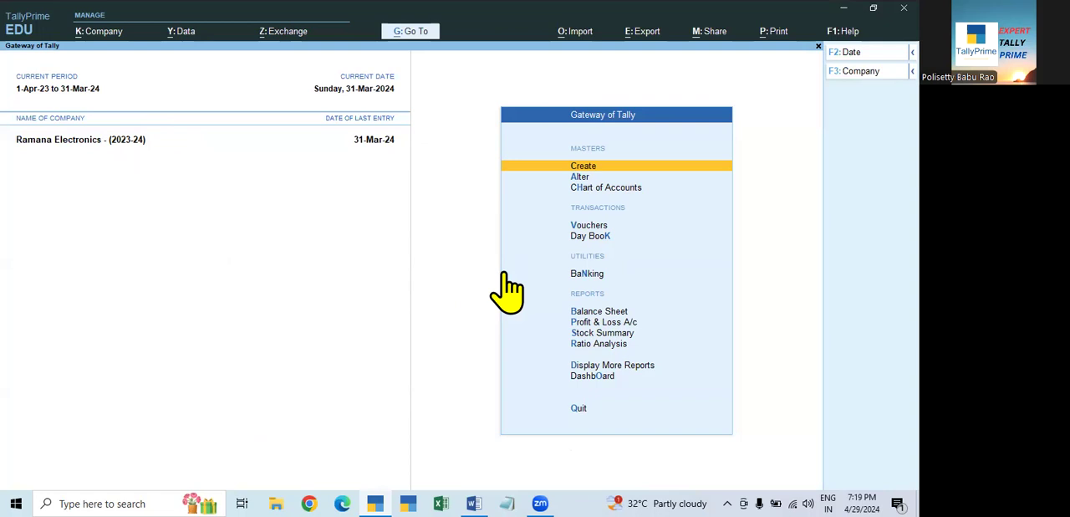
- Examine the detailed Balance Sheet of Ramana Electronics - (2023-24) and return to the Gateway of Tally
left_click(604, 314)
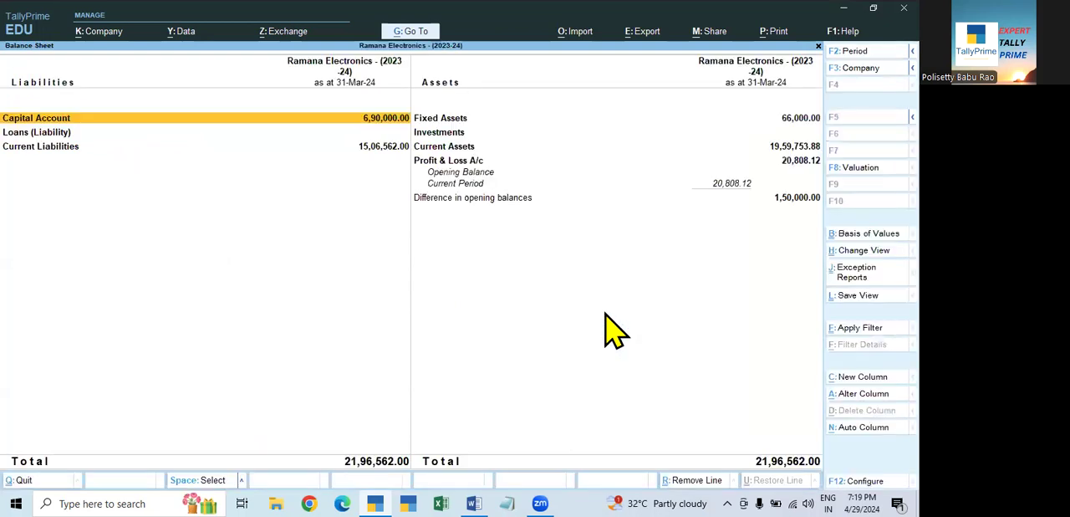
key("alt+F5")
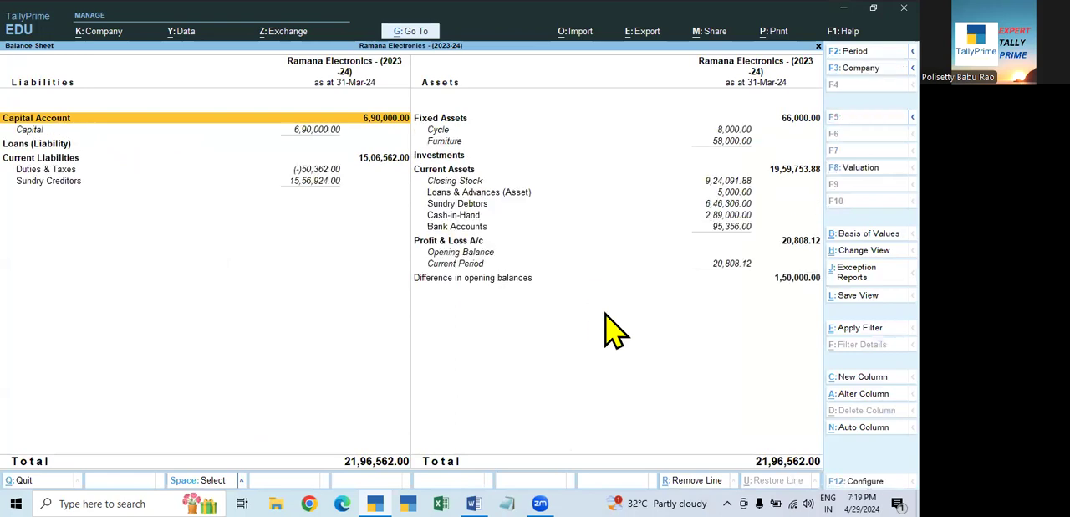
key("Escape")
key("Escape")
key("Escape")
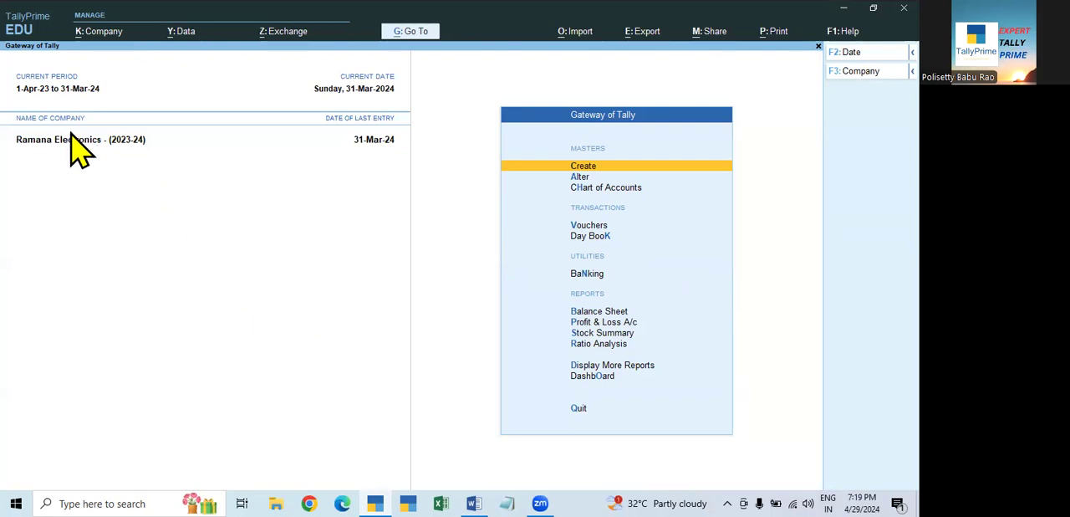
- Inspect the company features and GST registration details of Ramana Electronics - (2023-24), leaving them without changes
left_click(100, 34)
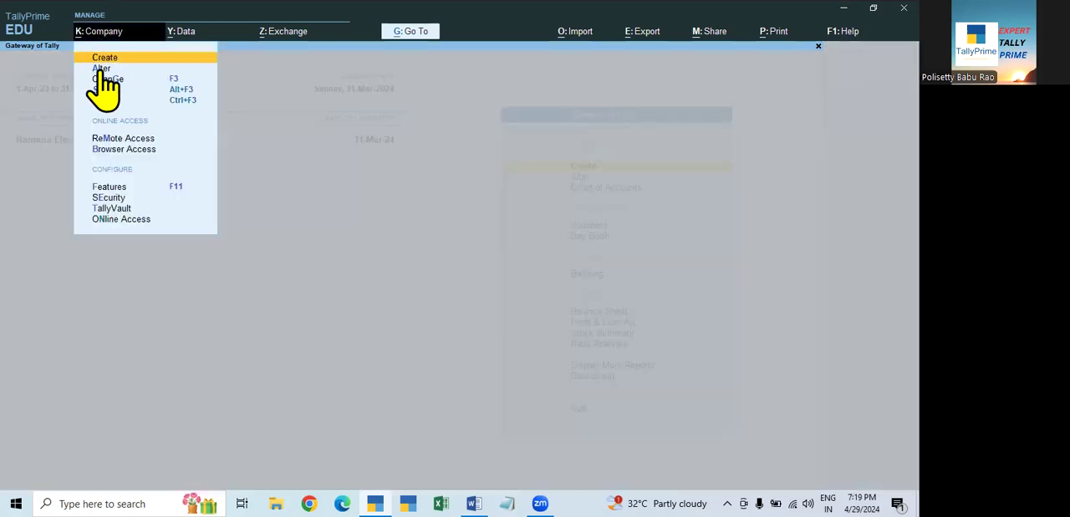
left_click(333, 295)
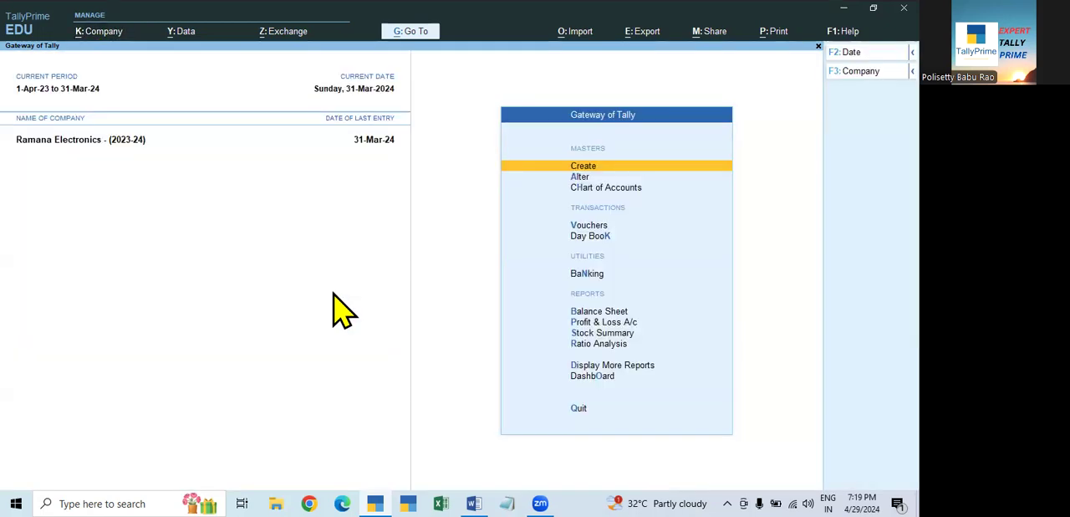
key("F11")
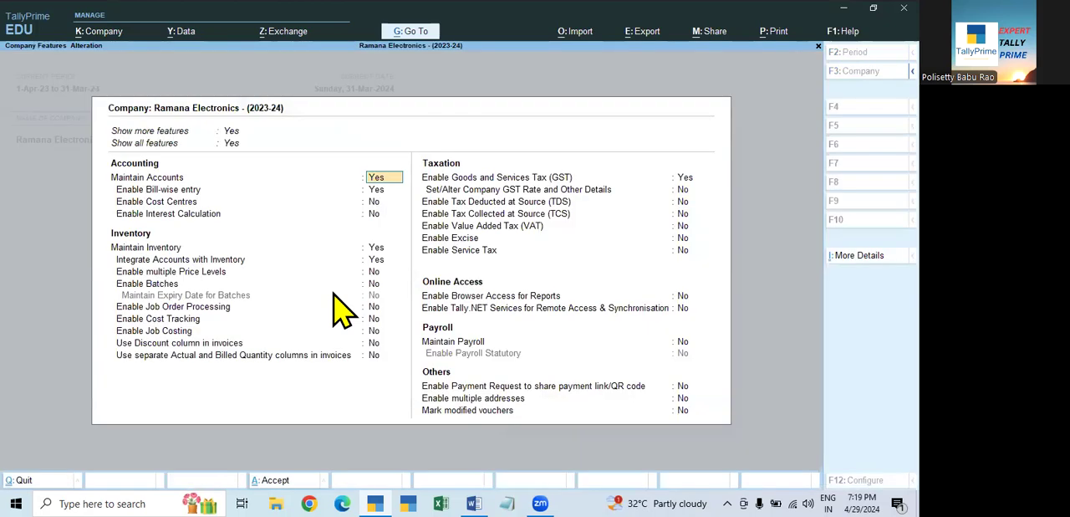
left_click(685, 179)
key("Return")
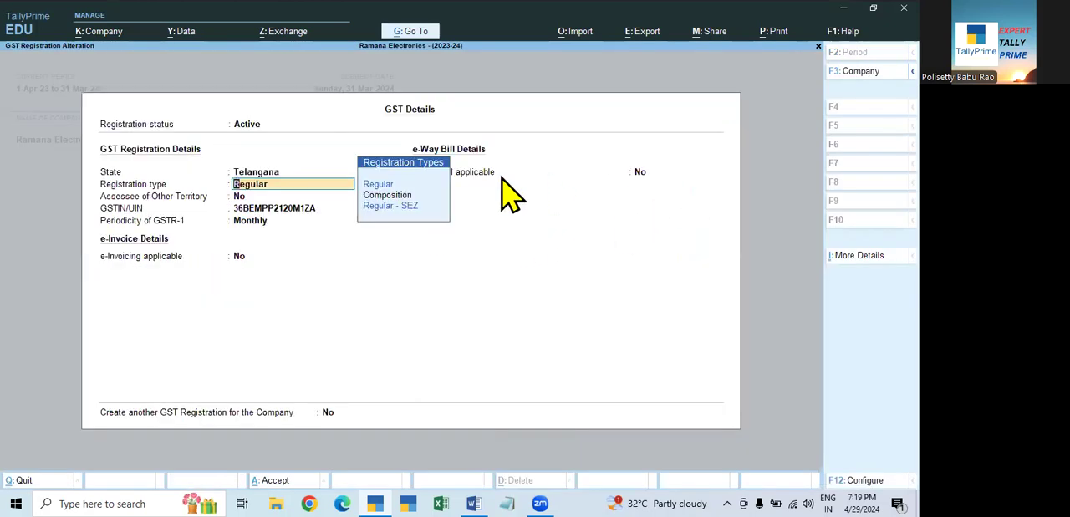
key("Escape")
key("Escape")
key("Return")
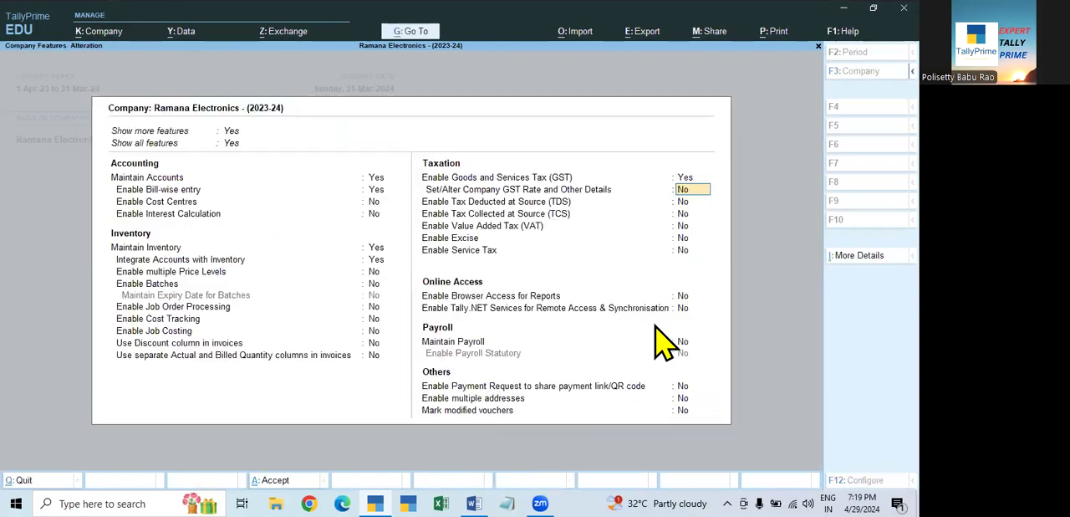
key("Escape")
key("Return")
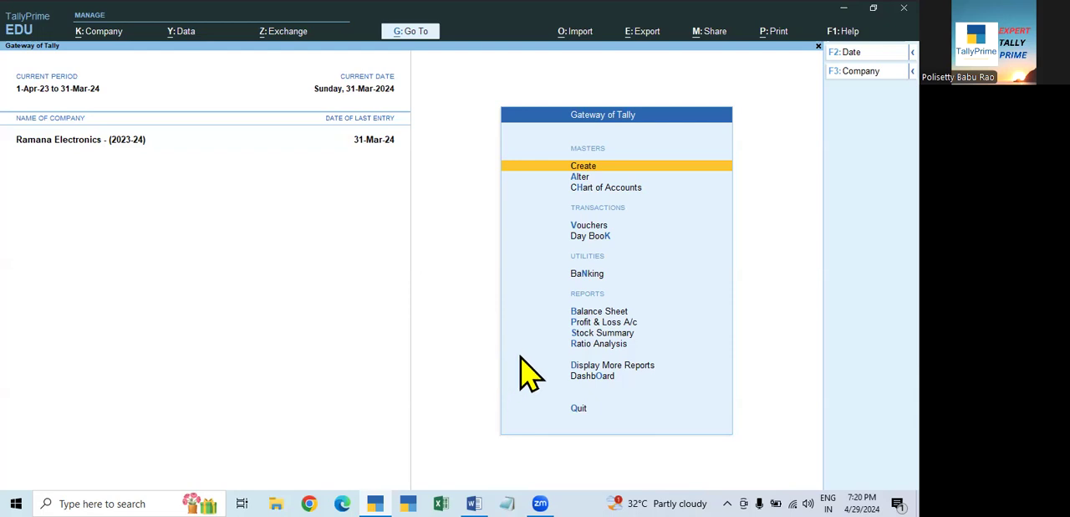
- View the summary Balance Sheet of Ramana Electronics - (2023-24) and close it
left_click(610, 313)
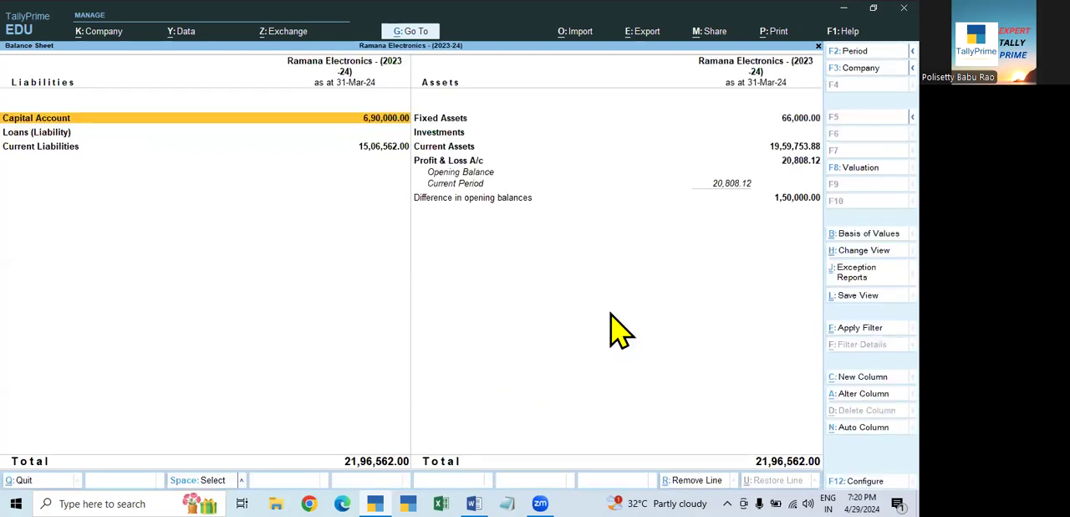
key("Escape")
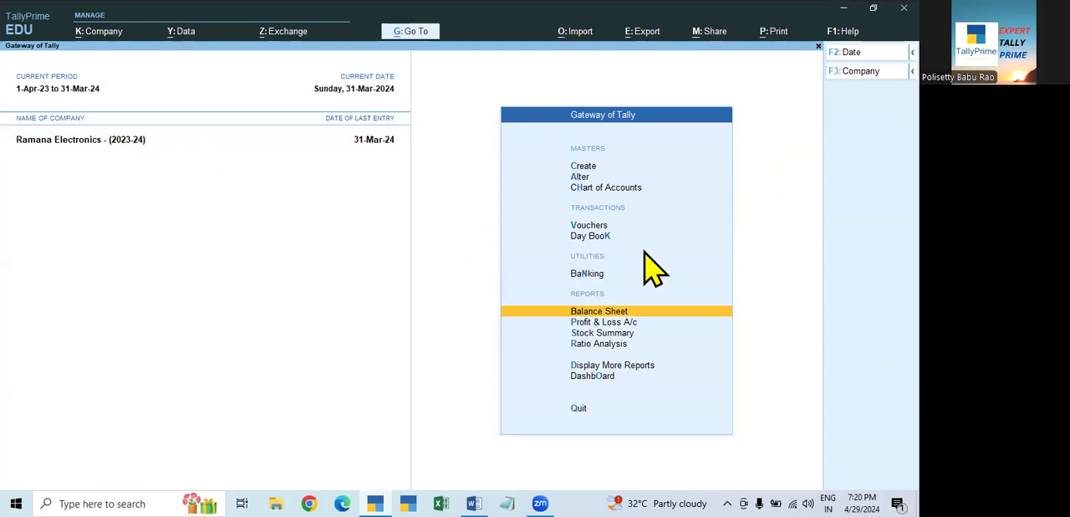
- Export the Balance Sheet of Ramana Electronics - (2023-24) as an HTML file to the TallyPrime 4.0 folder, and close that folder
left_click(646, 50)
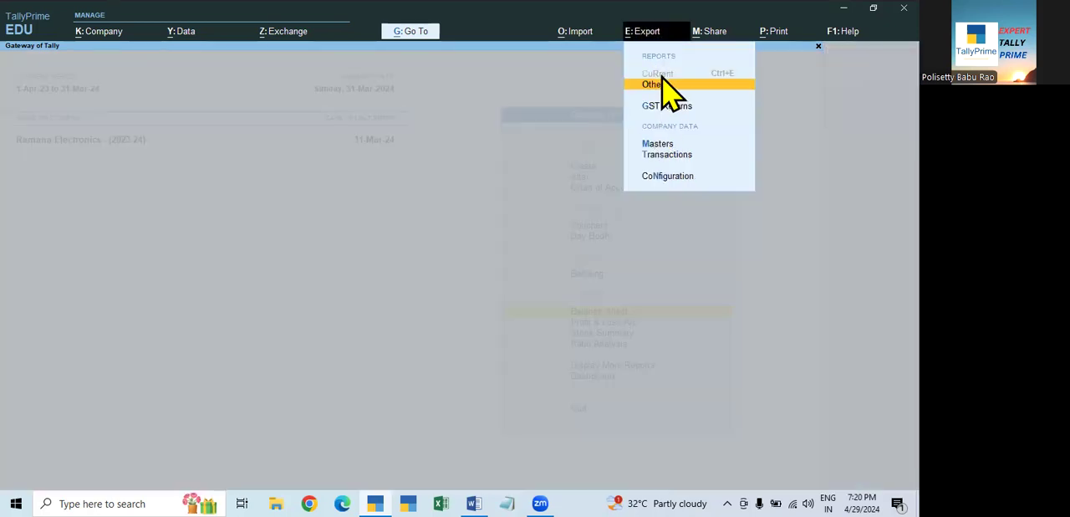
left_click(853, 182)
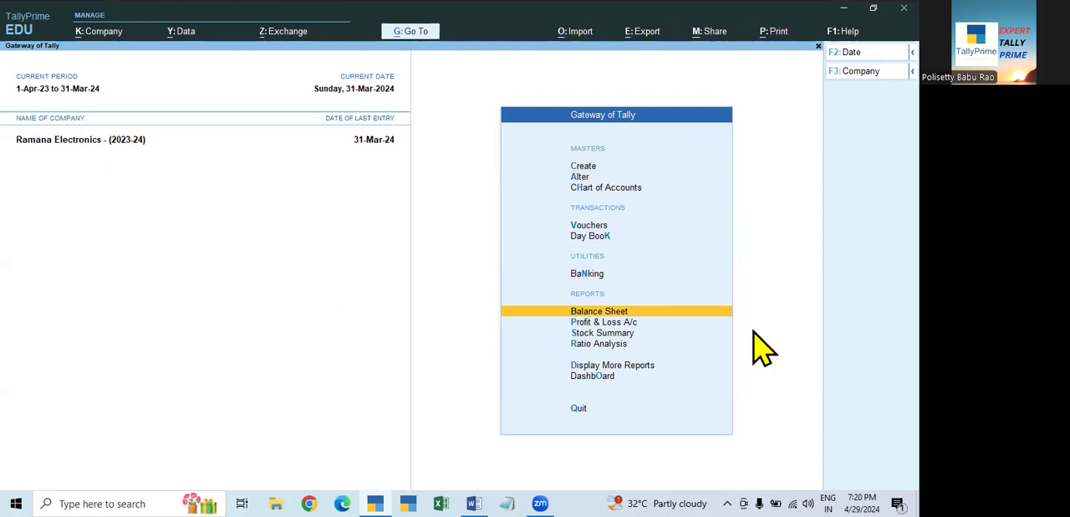
key("Return")
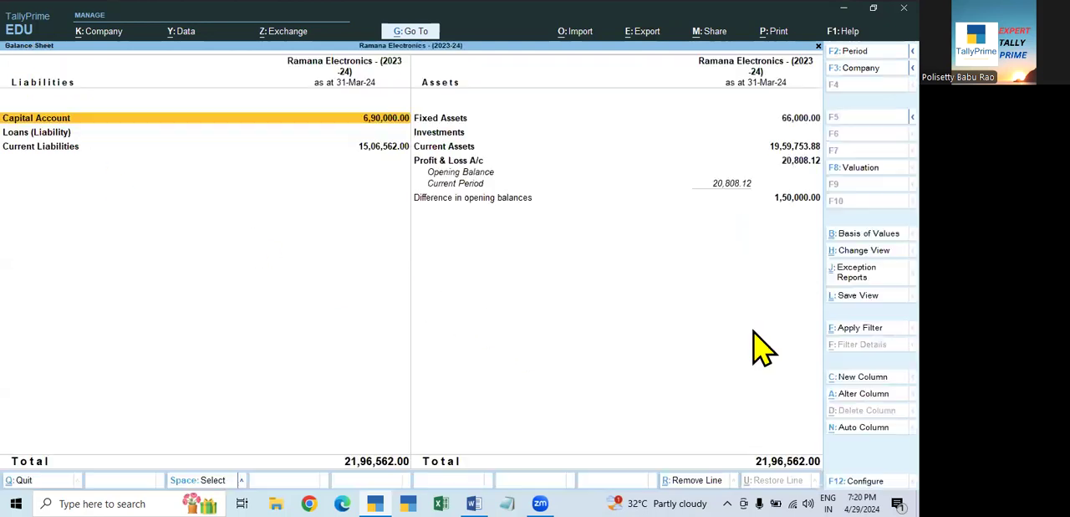
left_click(636, 32)
key("Escape")
left_click(645, 34)
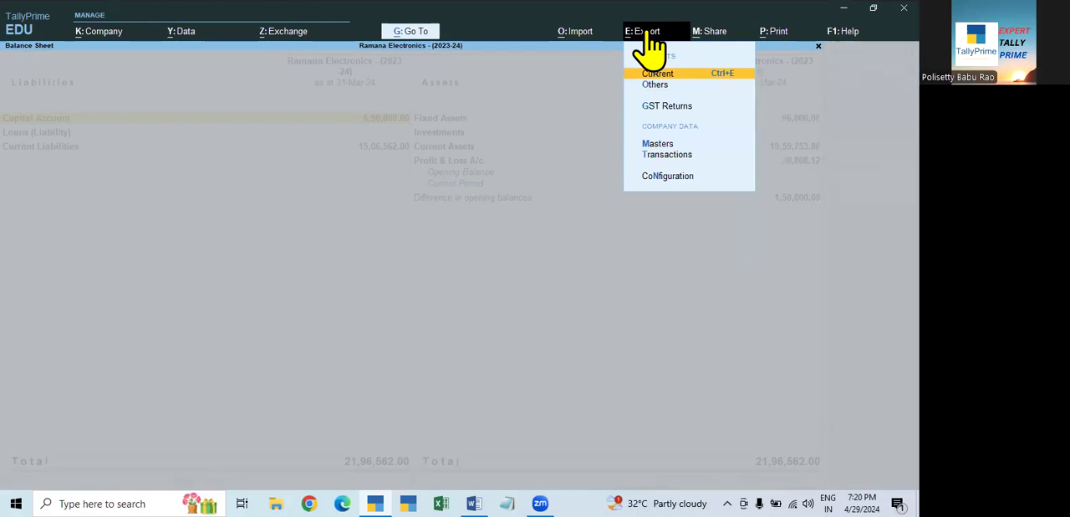
key("Return")
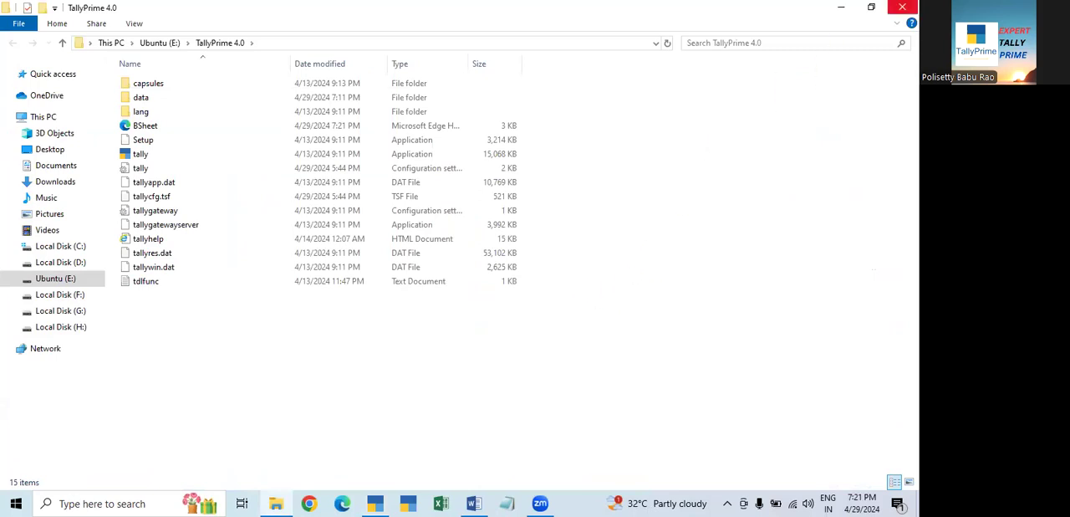
left_click(902, 7)
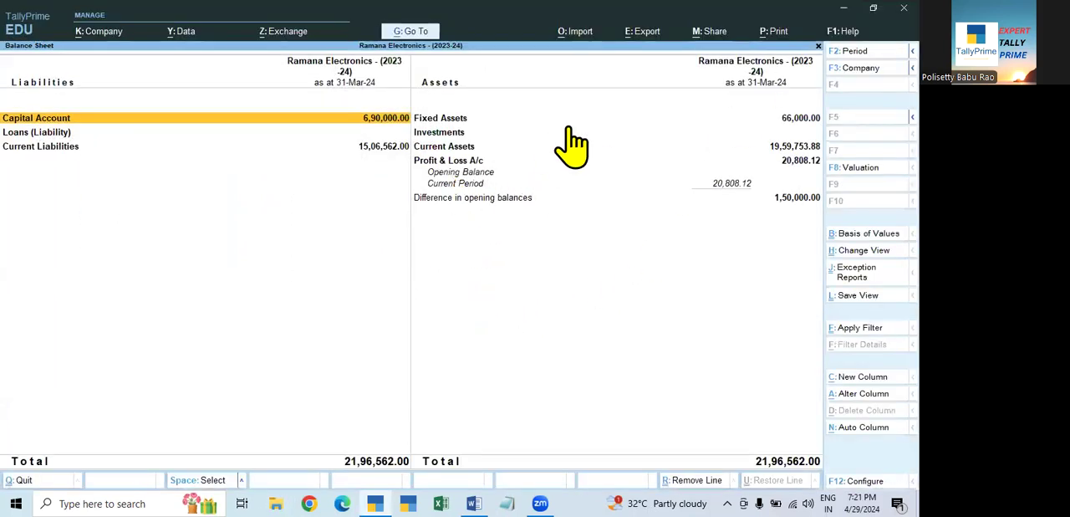
- Review the export of the current Balance Sheet once more and return to the Gateway of Tally
left_click(642, 31)
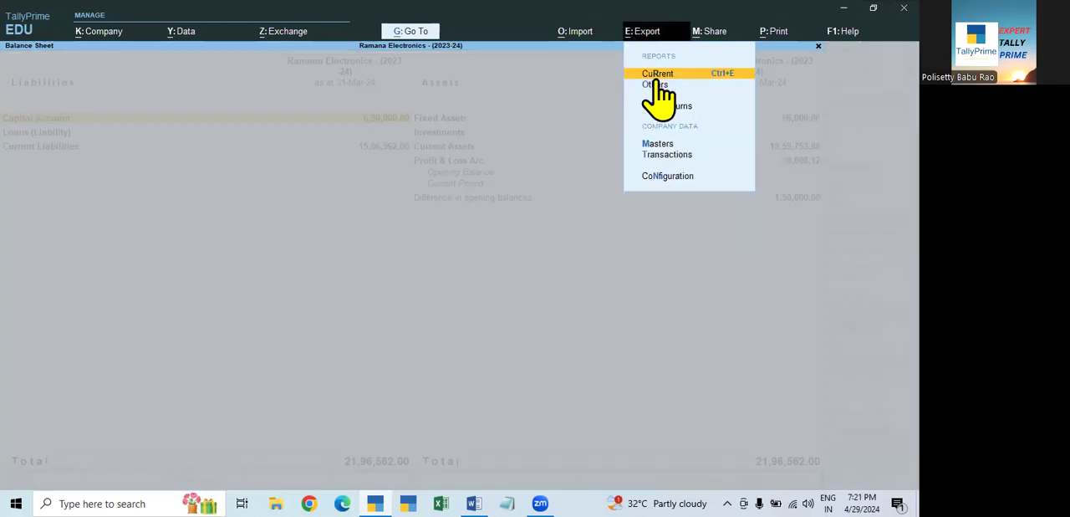
left_click(659, 81)
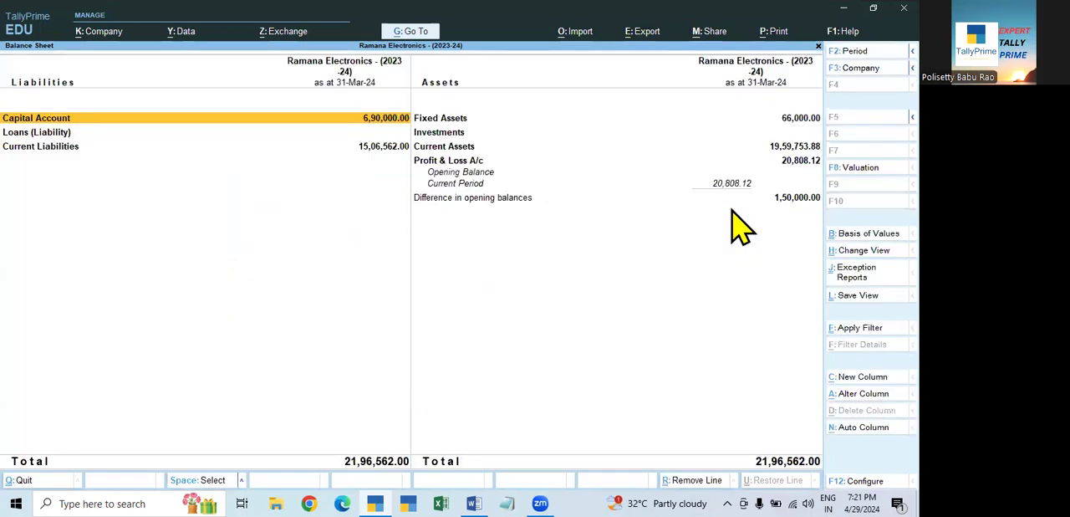
key("Escape")
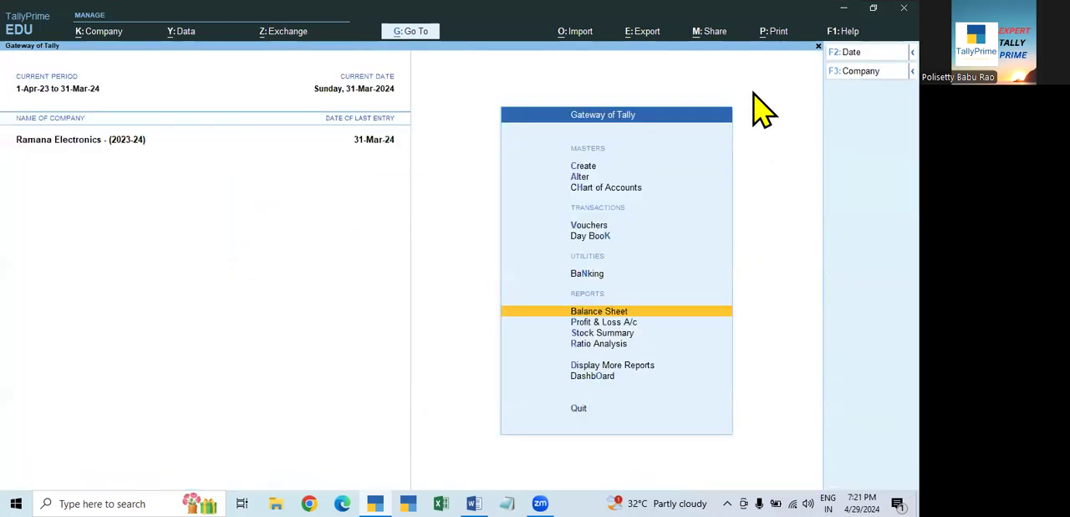
- Look over the sharing options and the list of other reports available for export, and return to the Gateway of Tally
left_click(707, 34)
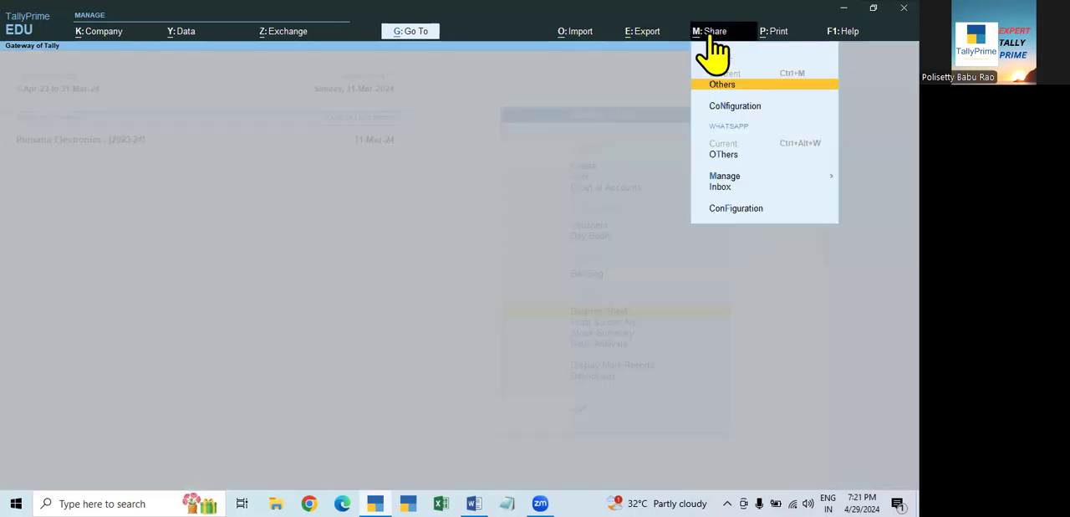
key("Escape")
left_click(643, 34)
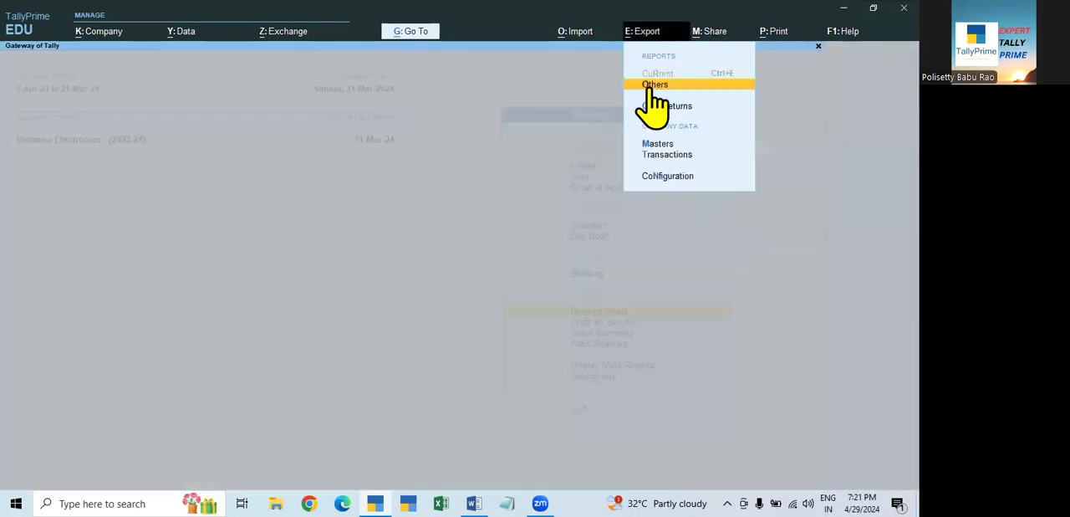
left_click(651, 87)
key("Escape")
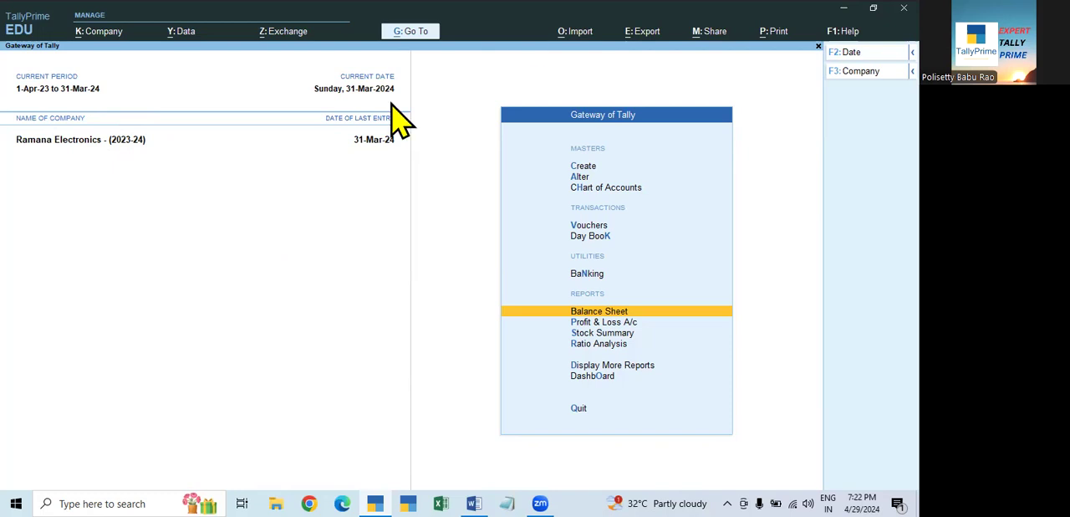
- Examine the company data import options, including masters, transactions, bank details and GST returns, without importing anything
left_click(577, 35)
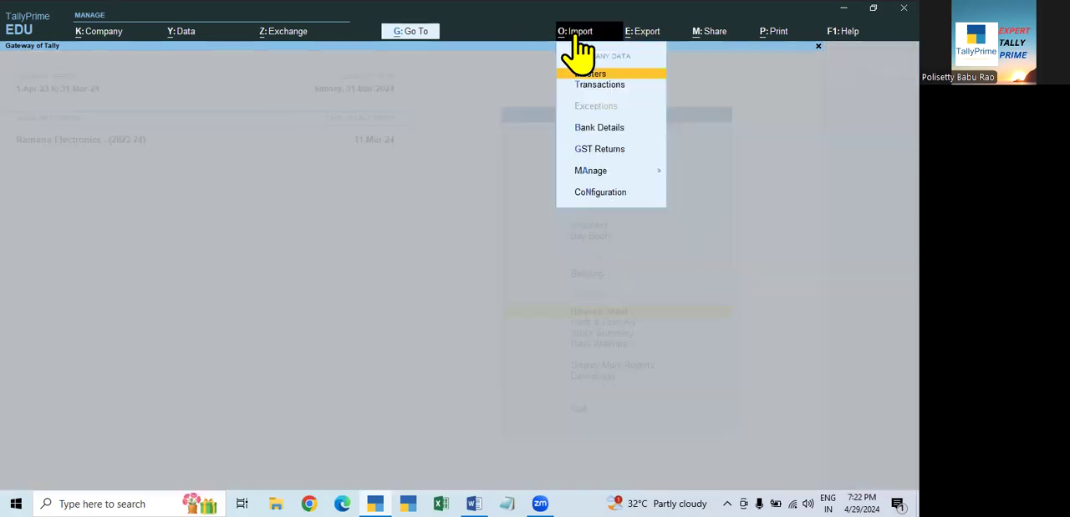
left_click(465, 149)
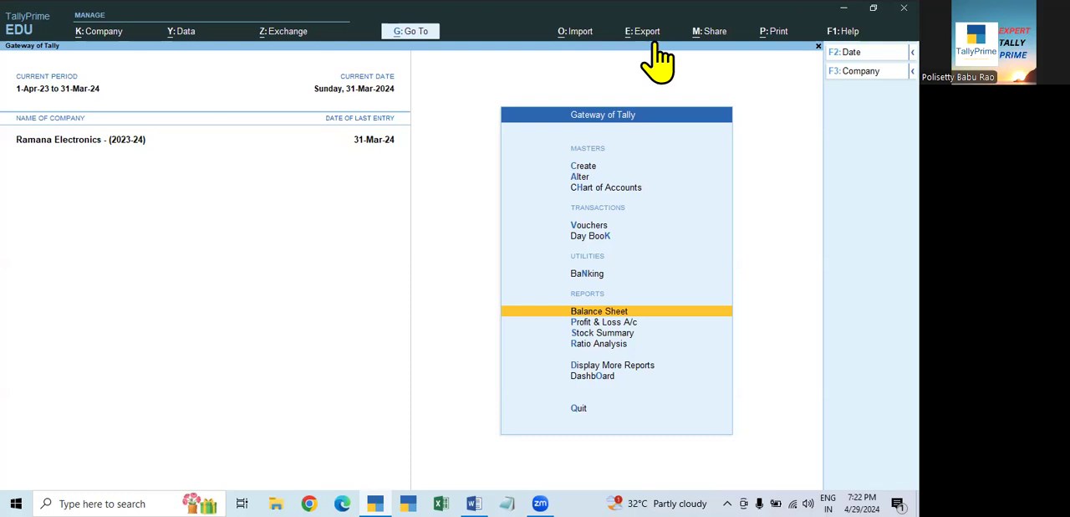
left_click(577, 32)
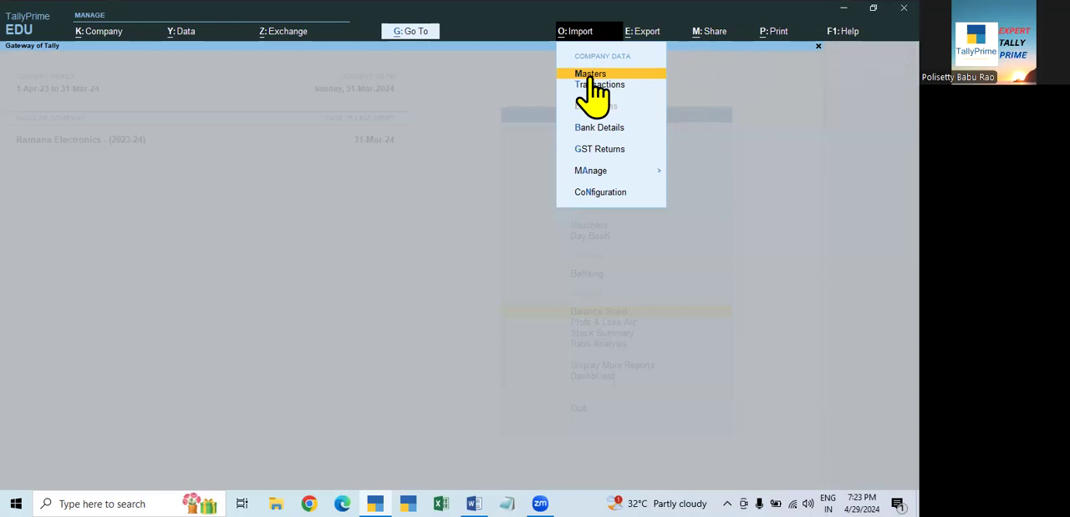
left_click(754, 158)
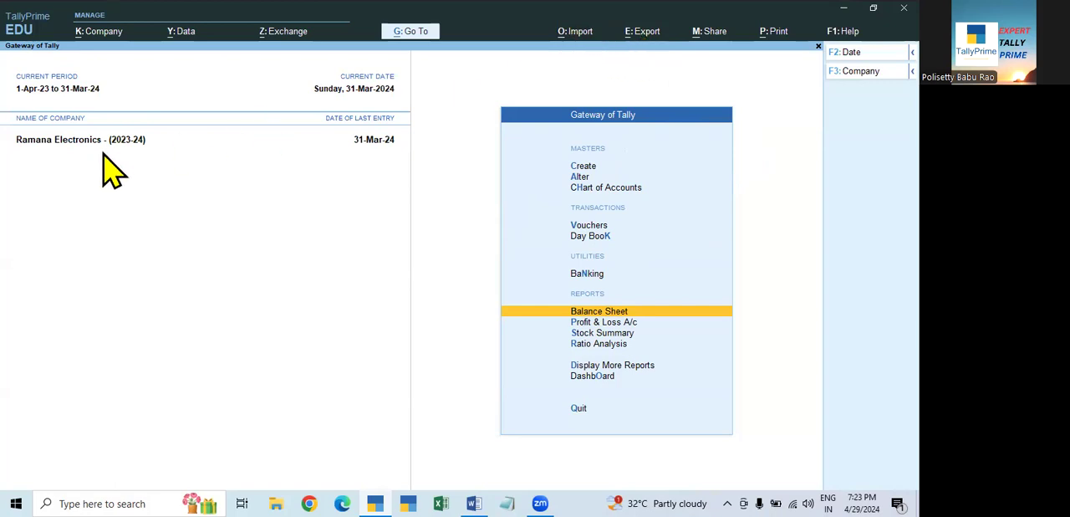
left_click(579, 31)
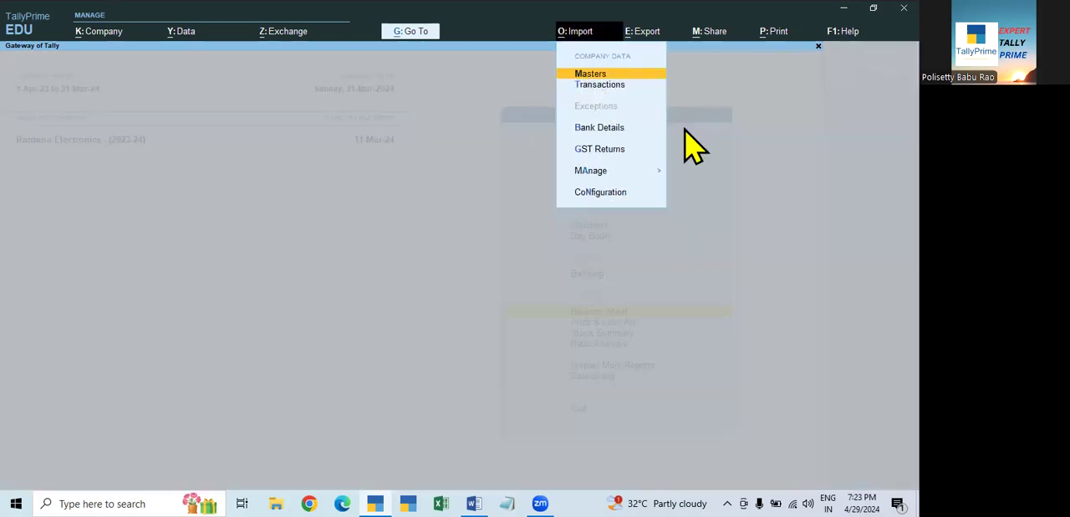
key("Escape")
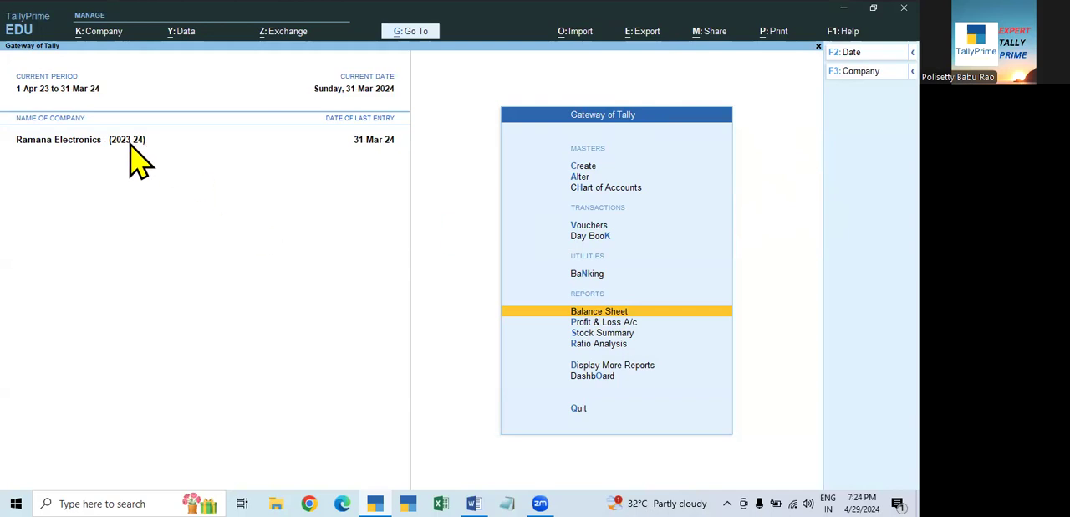
left_click(576, 33)
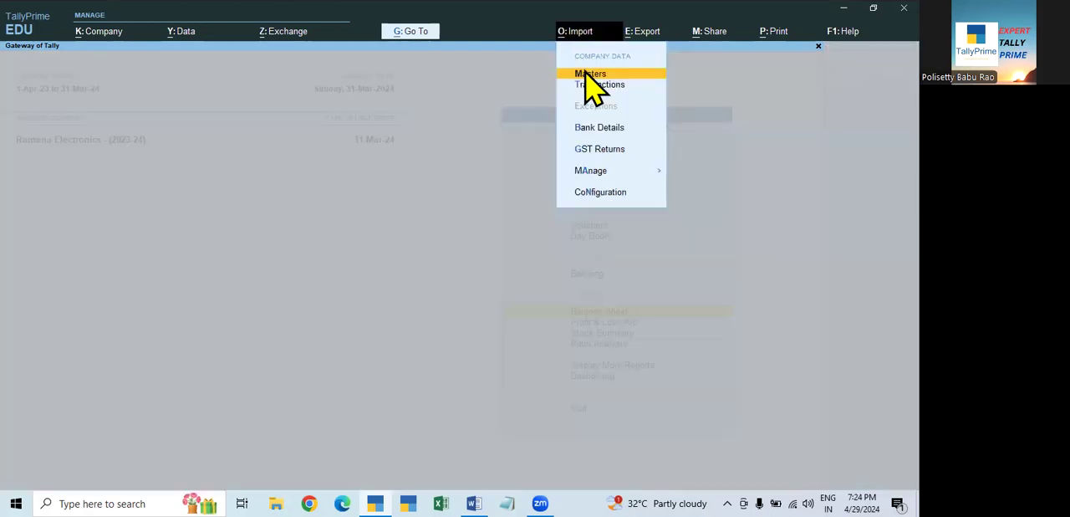
left_click(701, 185)
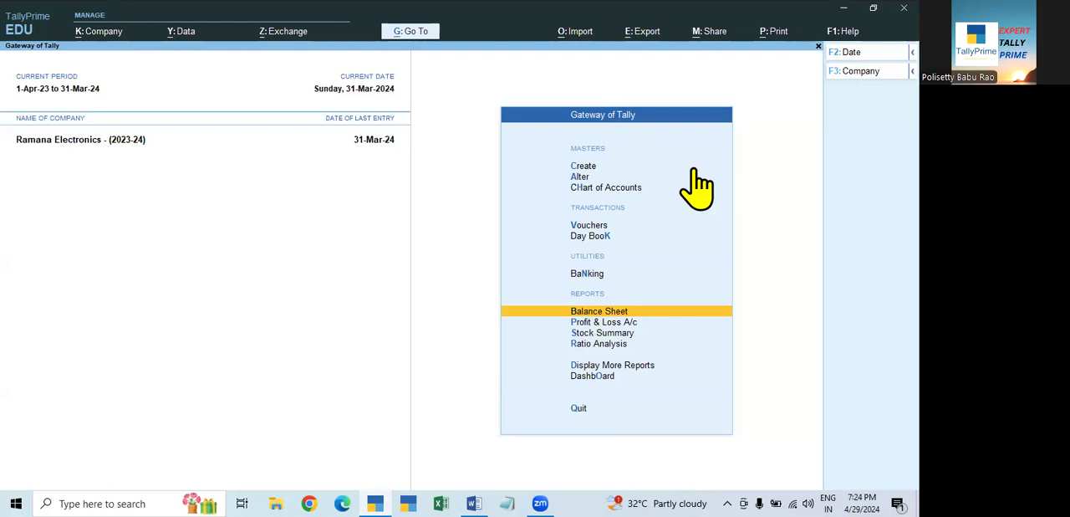
left_click(577, 34)
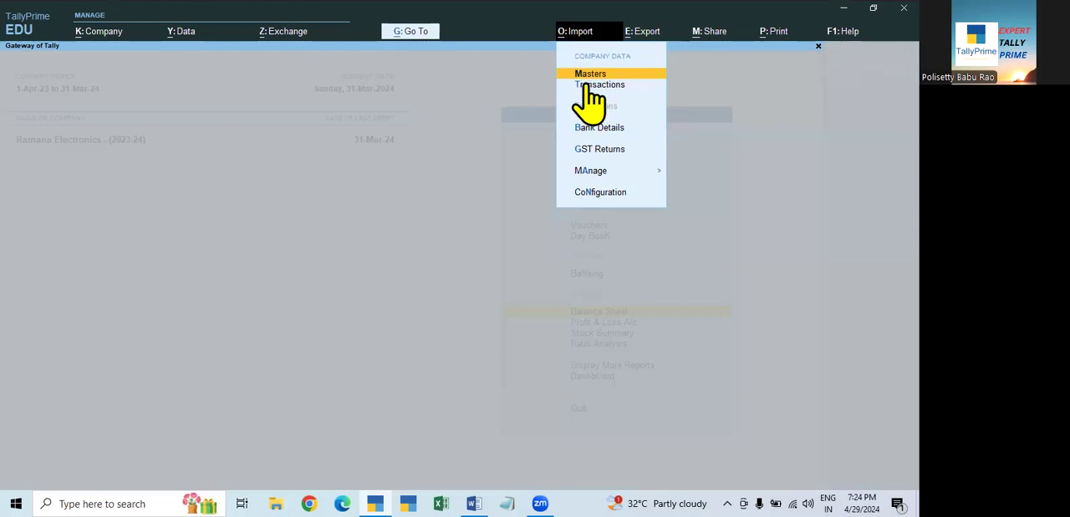
left_click(757, 161)
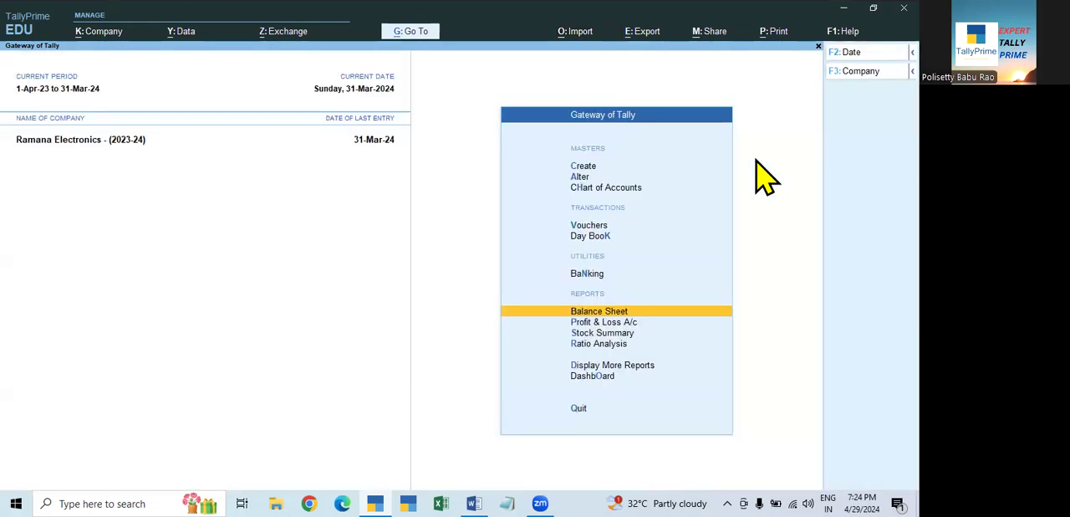